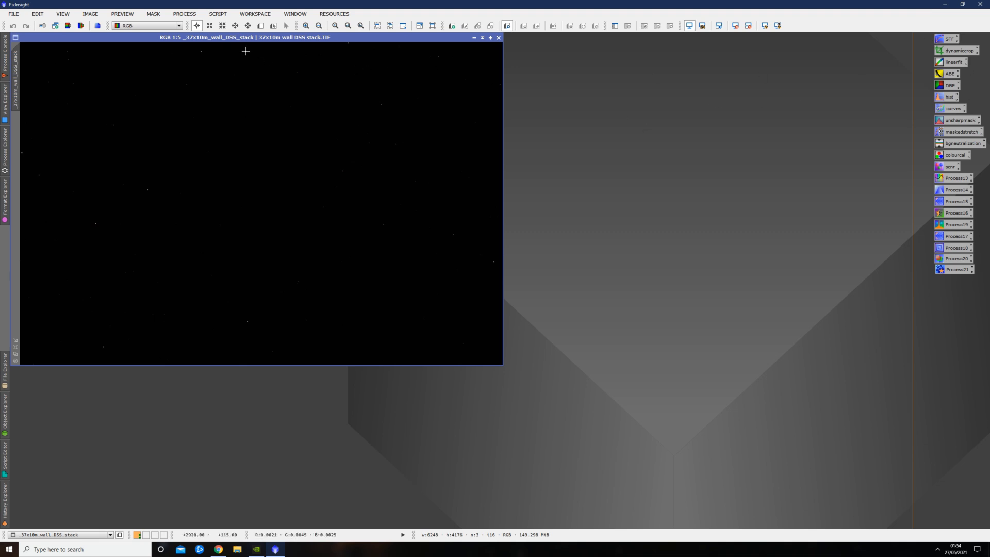
{"action": "left_click", "coordinate": [195, 16]}
{"action": "mouse_move", "coordinate": [207, 26]}
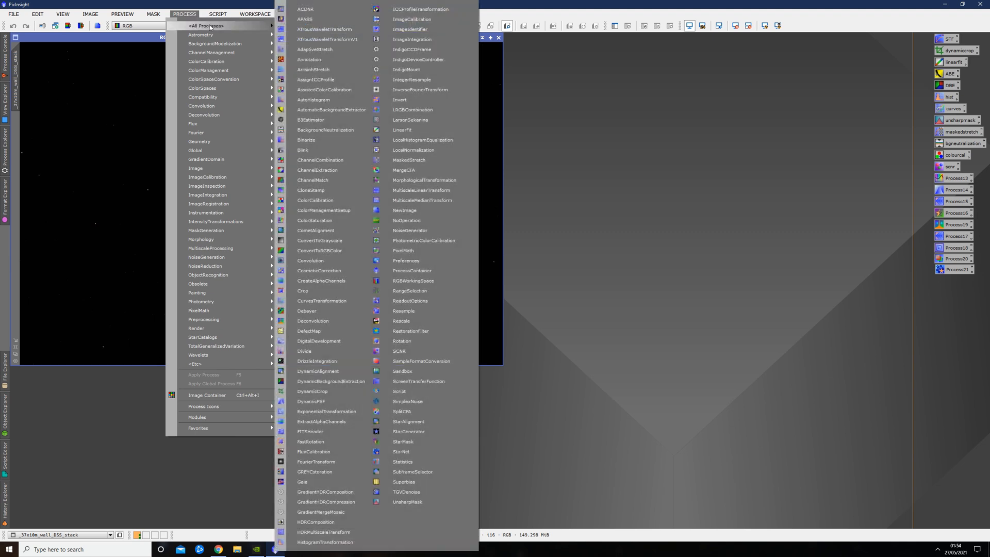
{"action": "left_click", "coordinate": [198, 5]}
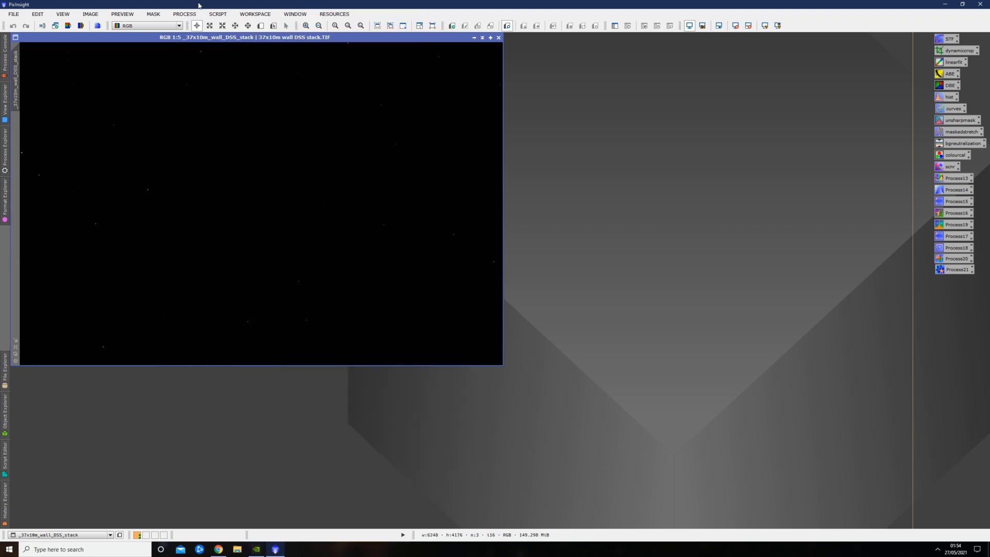
{"action": "left_click", "coordinate": [222, 17]}
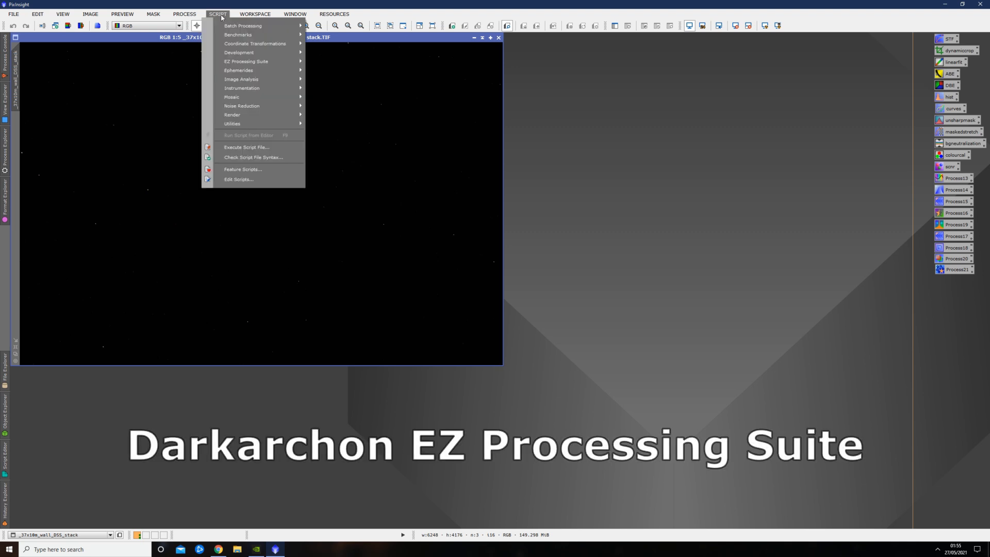
{"action": "mouse_move", "coordinate": [267, 62]}
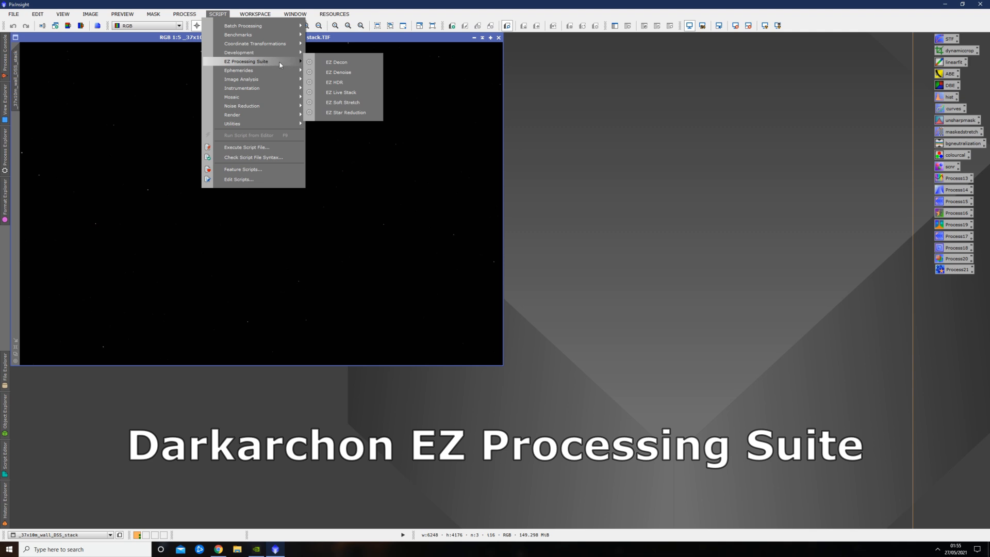
{"action": "left_click", "coordinate": [338, 40]}
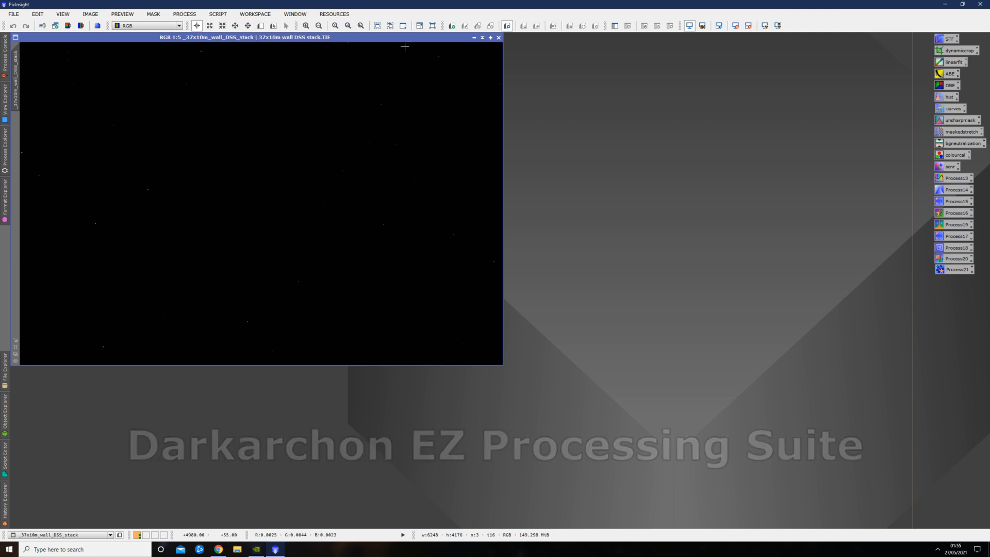
Apply an automatic ScreenTransferFunction stretch to the 37x10m_wall_DSS_stack image.
{"action": "double_click", "coordinate": [947, 39]}
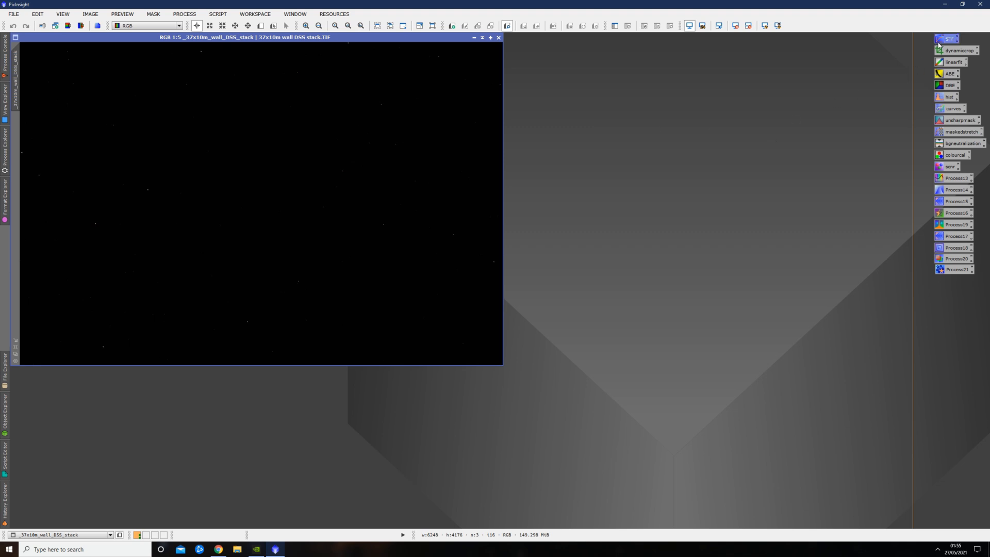
{"action": "left_click", "coordinate": [791, 505]}
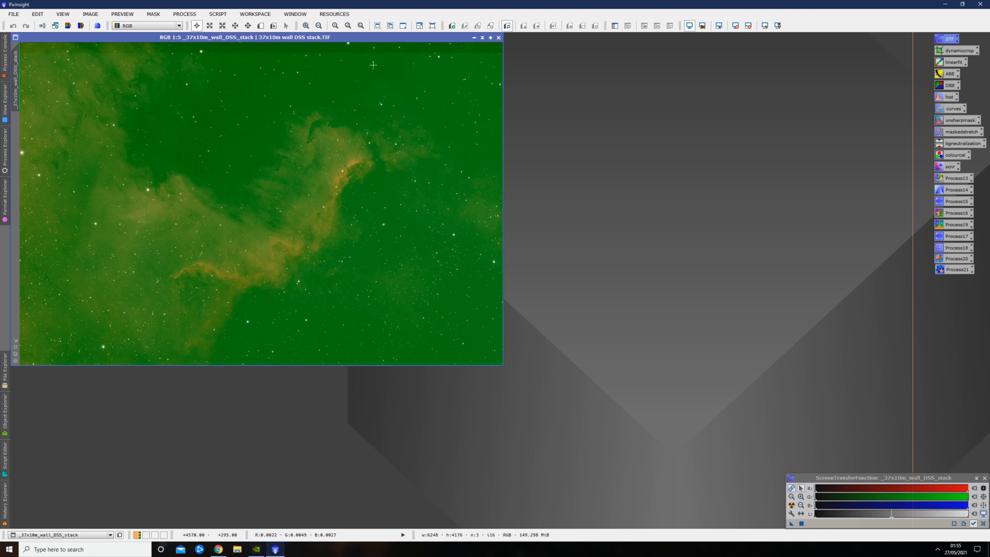
{"action": "scroll", "coordinate": [291, 55], "scroll_direction": "up", "scroll_amount": 3}
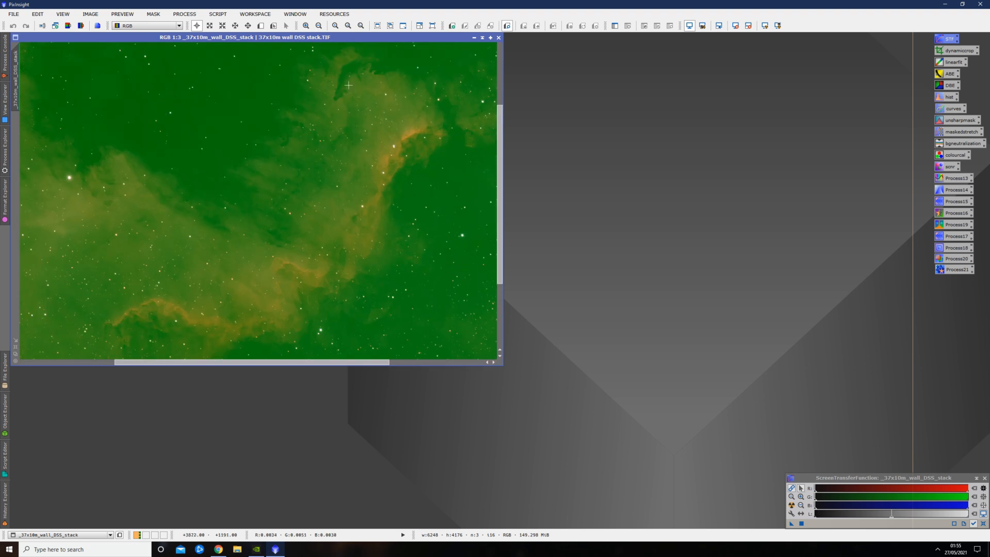
{"action": "left_click_drag", "start_coordinate": [501, 174], "coordinate": [502, 68]}
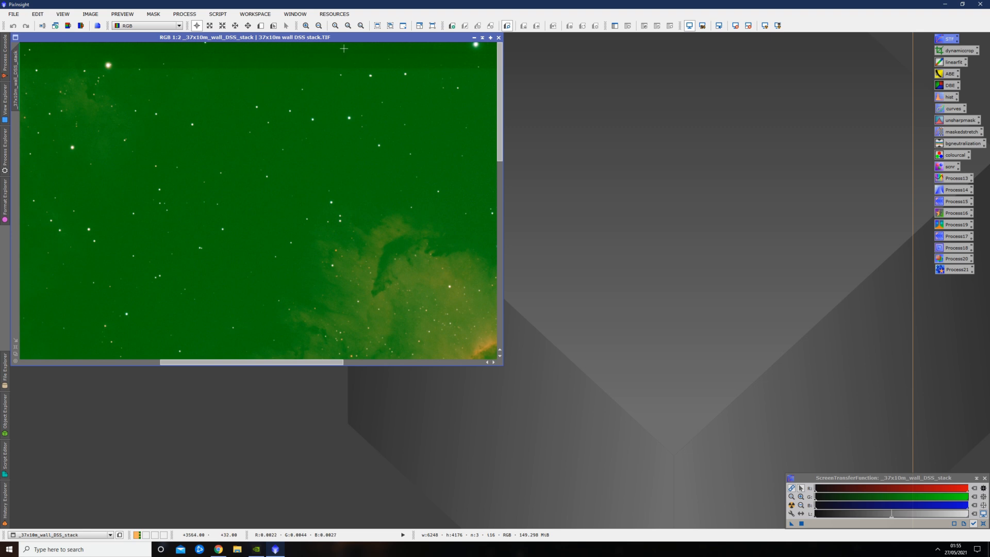
{"action": "scroll", "coordinate": [286, 94], "scroll_direction": "down", "scroll_amount": 4}
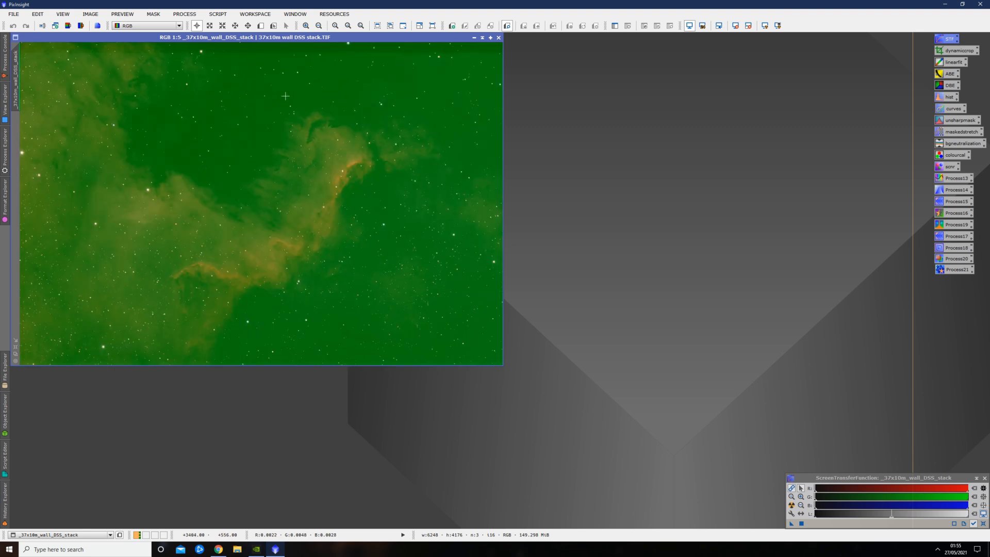
Crop the stacking edges off all sides of the image with DynamicCrop, keeping an area of about 6032 × 3822 px.
{"action": "scroll", "coordinate": [286, 96], "scroll_direction": "up", "scroll_amount": 1}
{"action": "scroll", "coordinate": [286, 175], "scroll_direction": "down", "scroll_amount": 1}
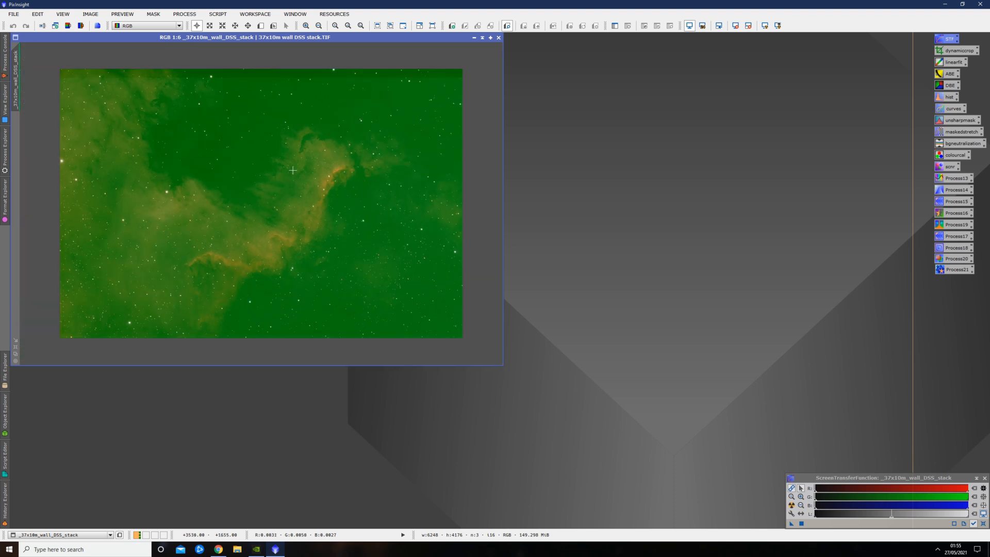
{"action": "left_click", "coordinate": [954, 52]}
{"action": "double_click", "coordinate": [955, 52]}
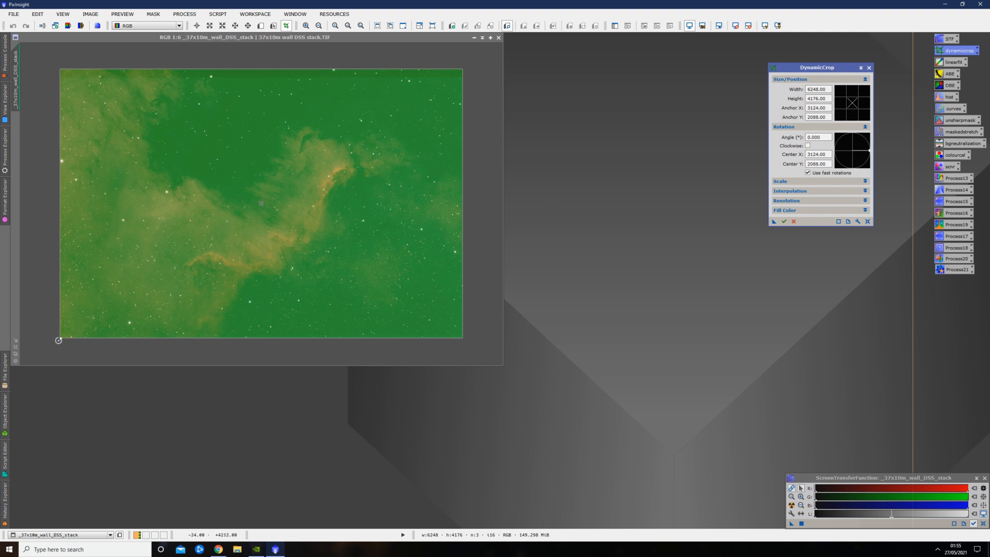
{"action": "left_click_drag", "start_coordinate": [57, 338], "coordinate": [67, 331]}
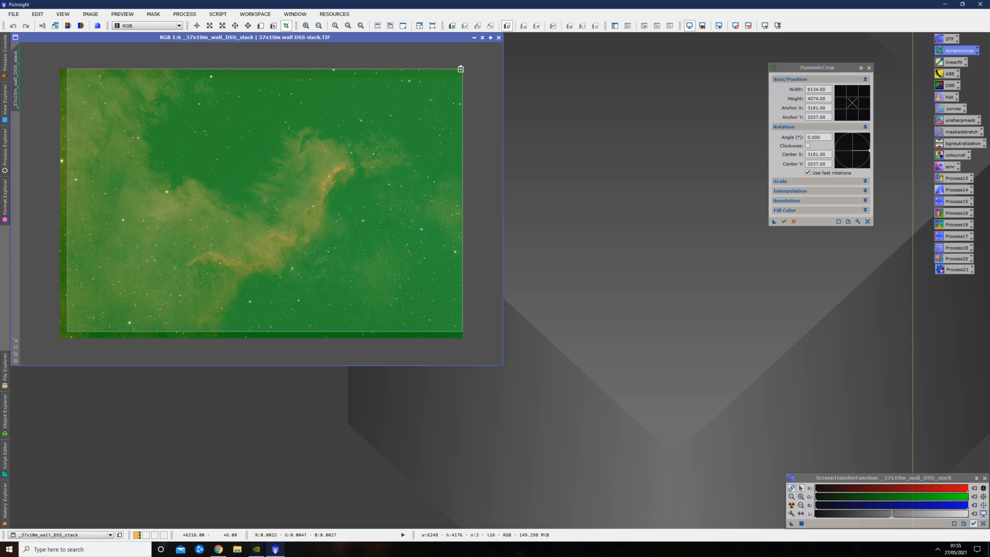
{"action": "left_click_drag", "start_coordinate": [461, 68], "coordinate": [456, 85]}
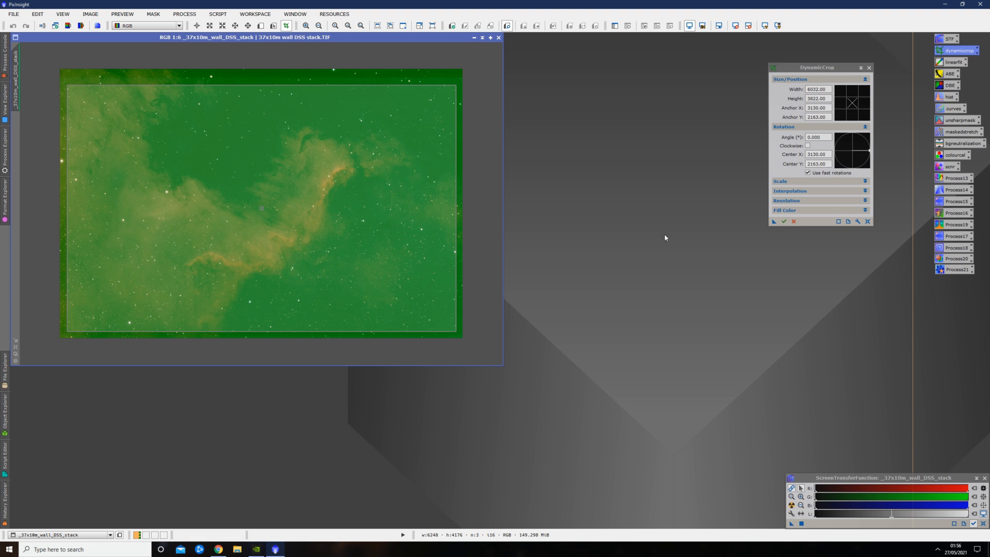
{"action": "left_click", "coordinate": [784, 221]}
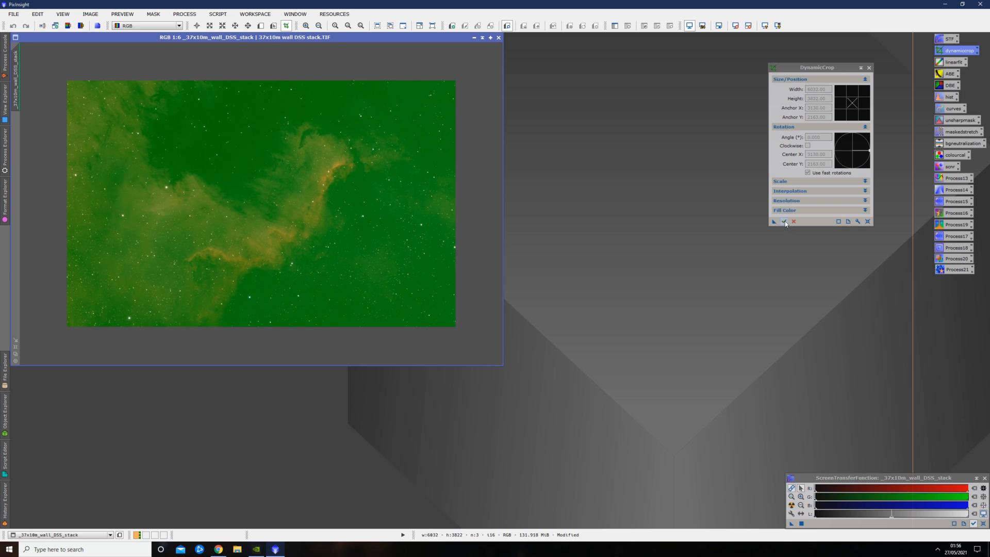
{"action": "left_click", "coordinate": [869, 68]}
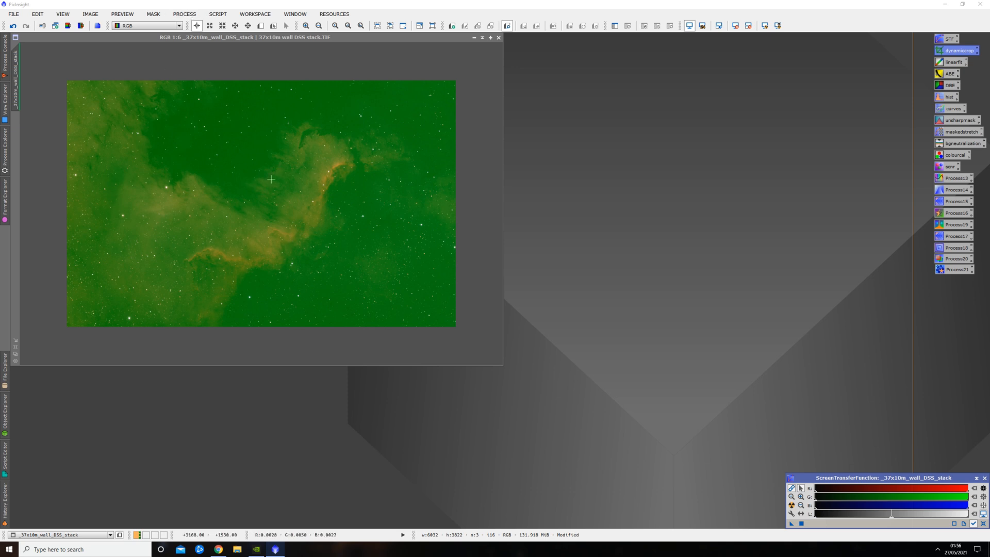
Resample the _37x10m_wall_DSS_stack view to 50% of its size, preserving the aspect ratio.
{"action": "scroll", "coordinate": [287, 207], "scroll_direction": "up", "scroll_amount": 4}
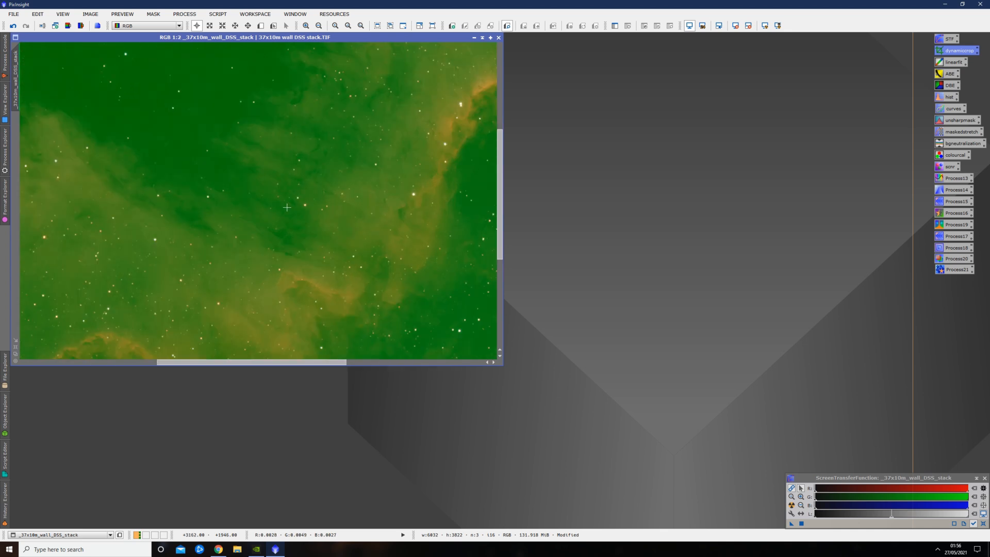
{"action": "scroll", "coordinate": [286, 207], "scroll_direction": "down", "scroll_amount": 3}
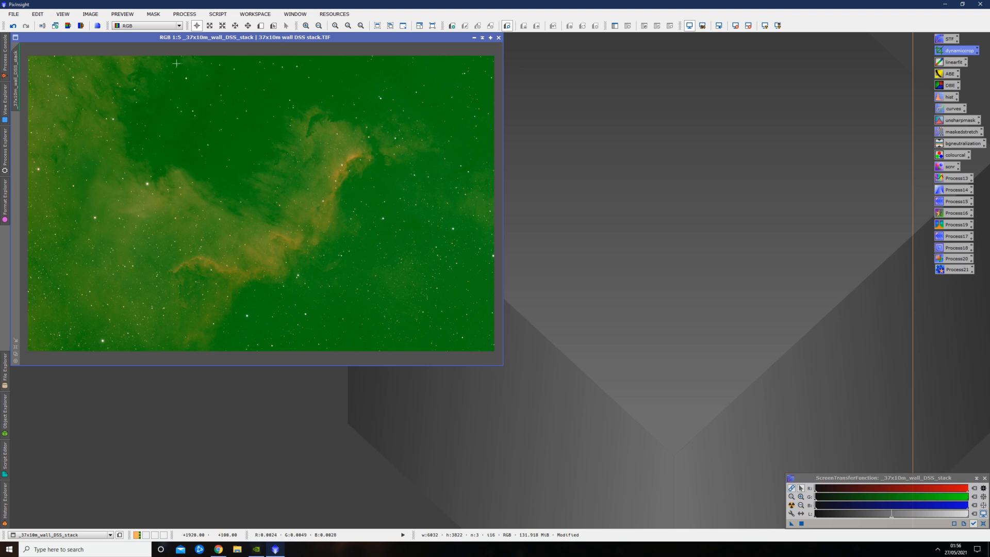
{"action": "left_click", "coordinate": [189, 15]}
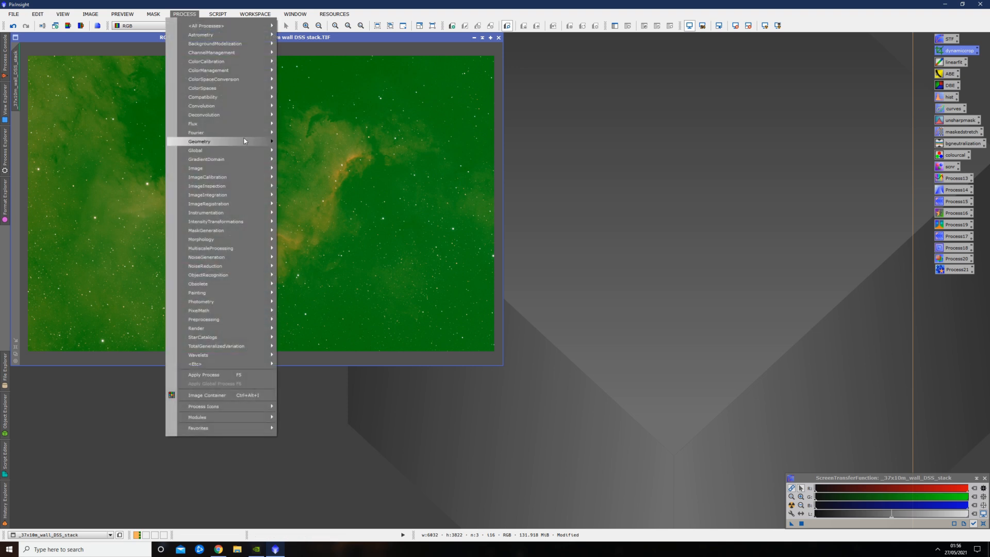
{"action": "mouse_move", "coordinate": [247, 142]}
{"action": "left_click", "coordinate": [313, 198]}
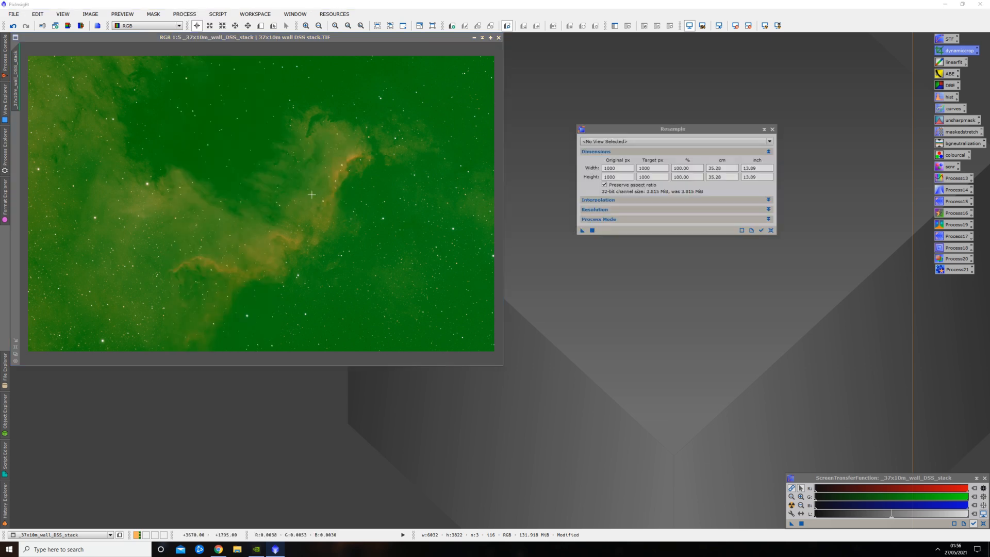
{"action": "left_click", "coordinate": [643, 142]}
{"action": "left_click", "coordinate": [628, 156]}
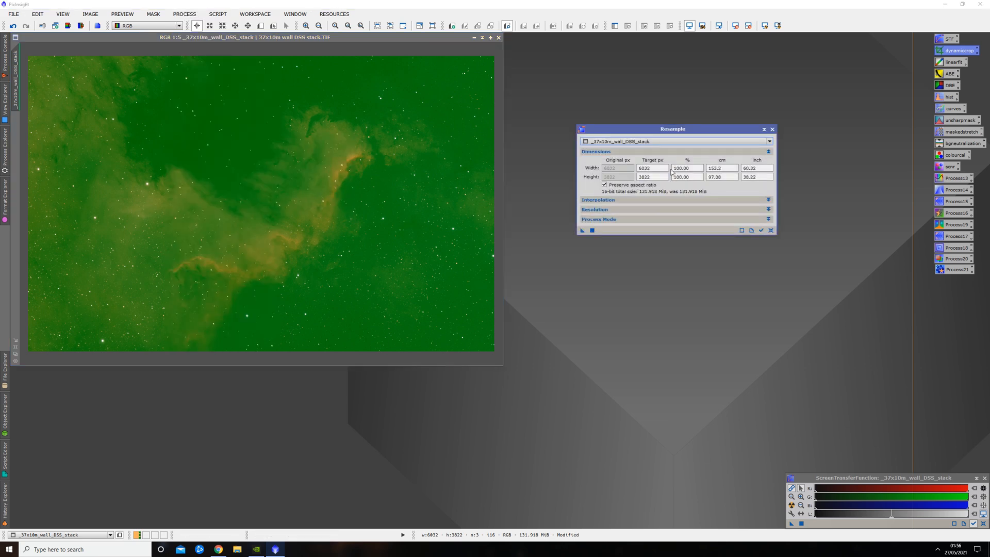
{"action": "double_click", "coordinate": [675, 169]}
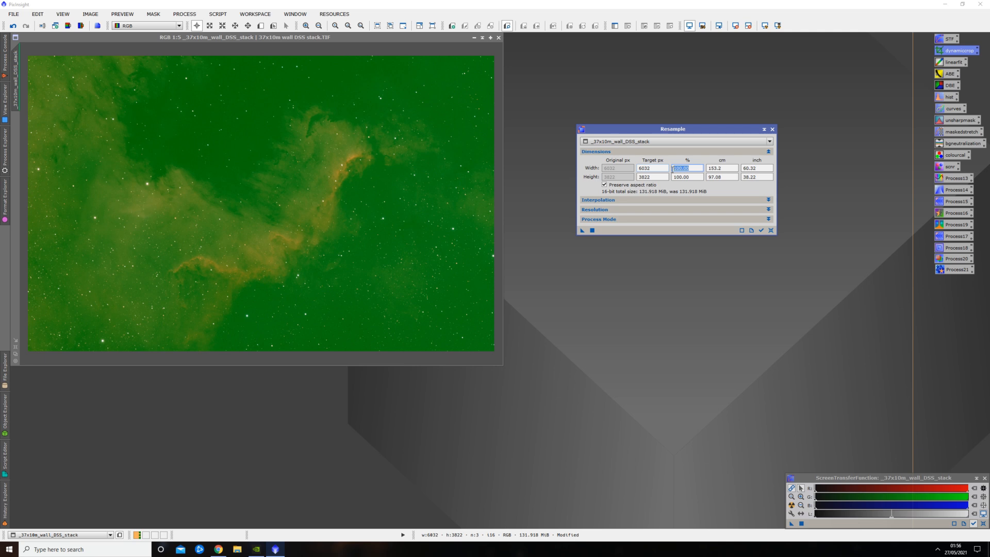
{"action": "type", "text": "50"}
{"action": "key", "text": "Return"}
{"action": "left_click_drag", "start_coordinate": [583, 233], "coordinate": [426, 217]}
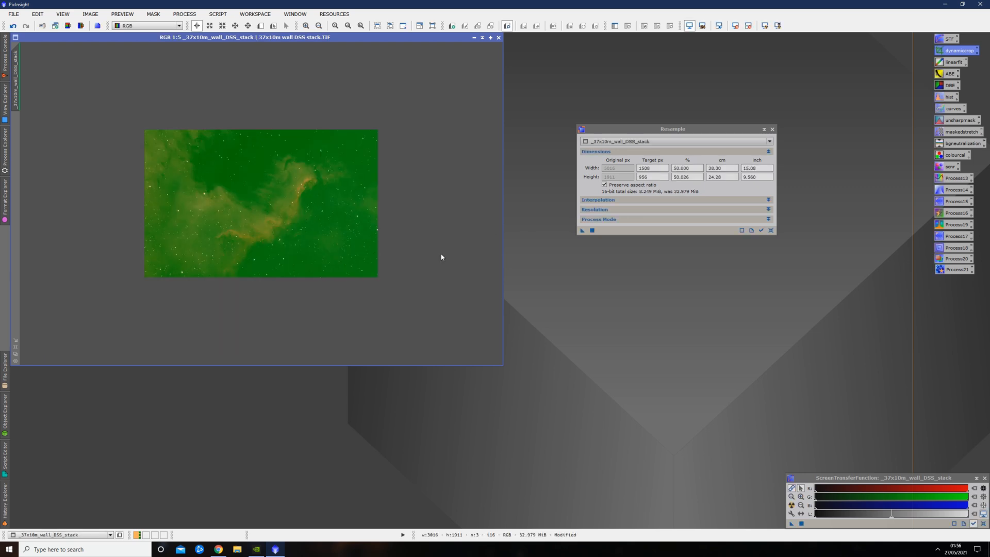
{"action": "left_click", "coordinate": [772, 129]}
Show the image at 1:2 zoom and fit its window to the whole picture.
{"action": "scroll", "coordinate": [394, 165], "scroll_direction": "up", "scroll_amount": 1}
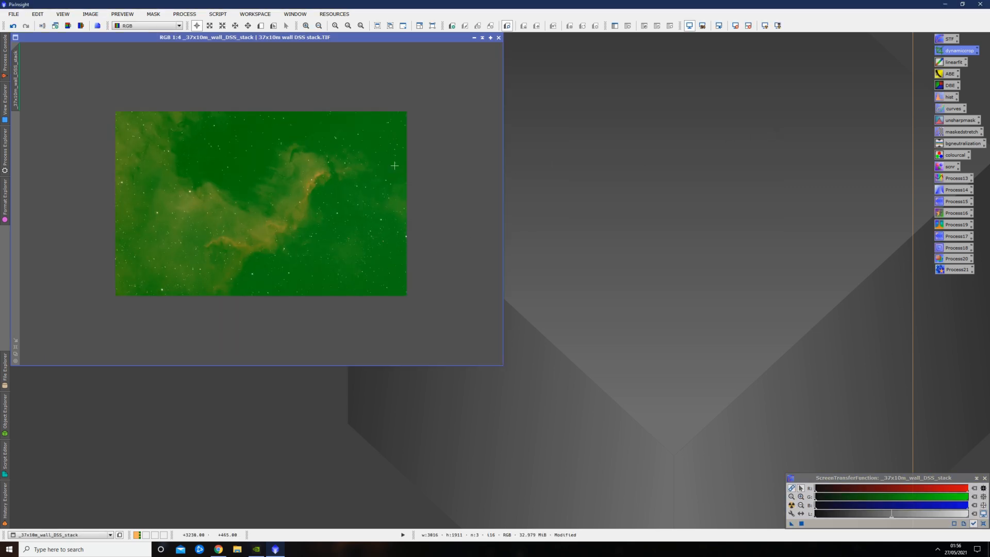
{"action": "scroll", "coordinate": [395, 166], "scroll_direction": "up", "scroll_amount": 2}
{"action": "scroll", "coordinate": [395, 165], "scroll_direction": "down", "scroll_amount": 1}
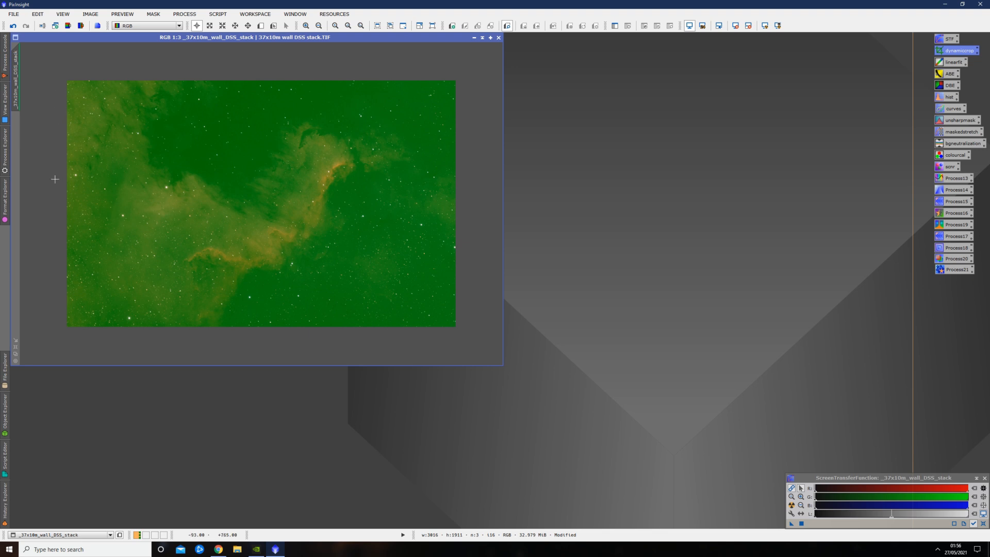
{"action": "scroll", "coordinate": [425, 243], "scroll_direction": "up", "scroll_amount": 1}
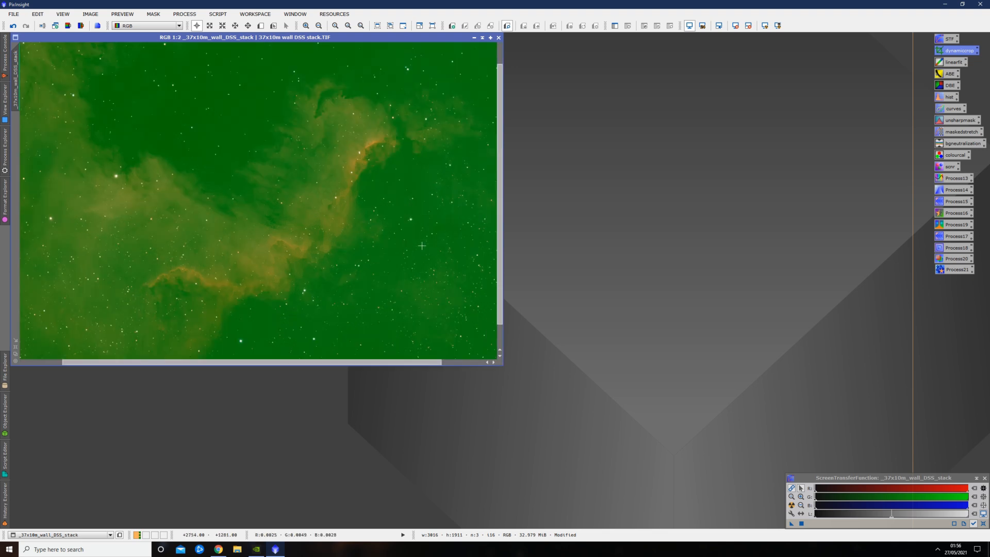
{"action": "left_click", "coordinate": [16, 341]}
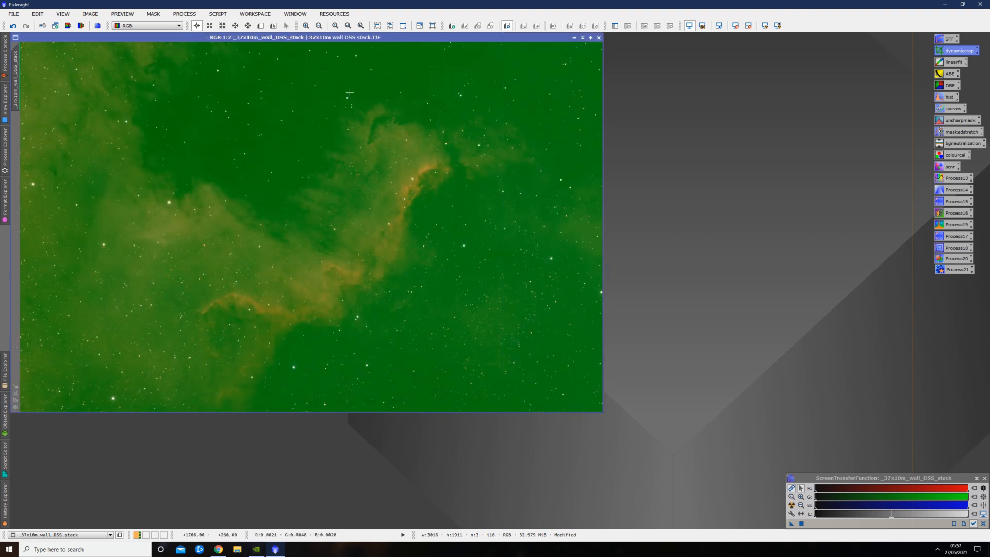
Run BackgroundNeutralization with its default settings on the image and reapply the automatic screen stretch.
{"action": "left_click", "coordinate": [189, 16]}
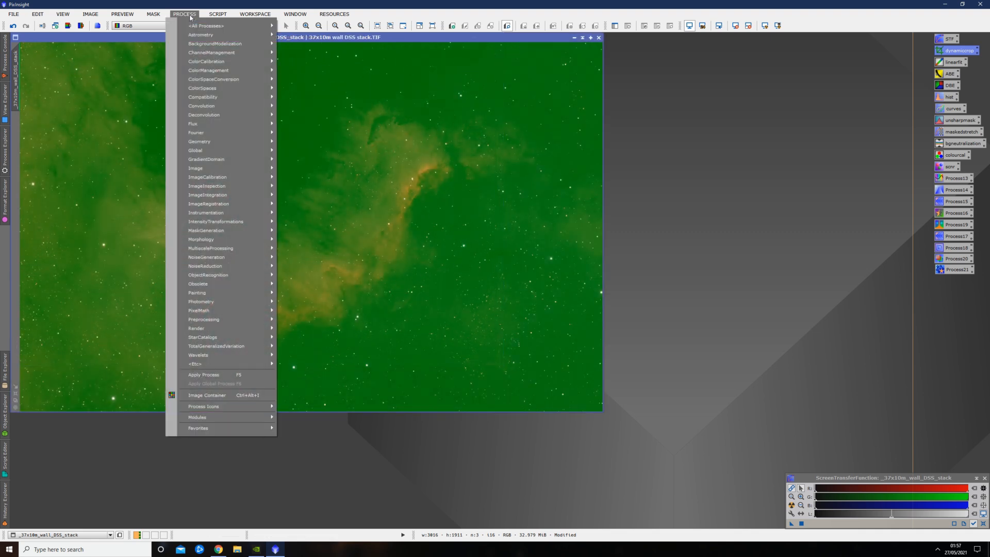
{"action": "mouse_move", "coordinate": [234, 62]}
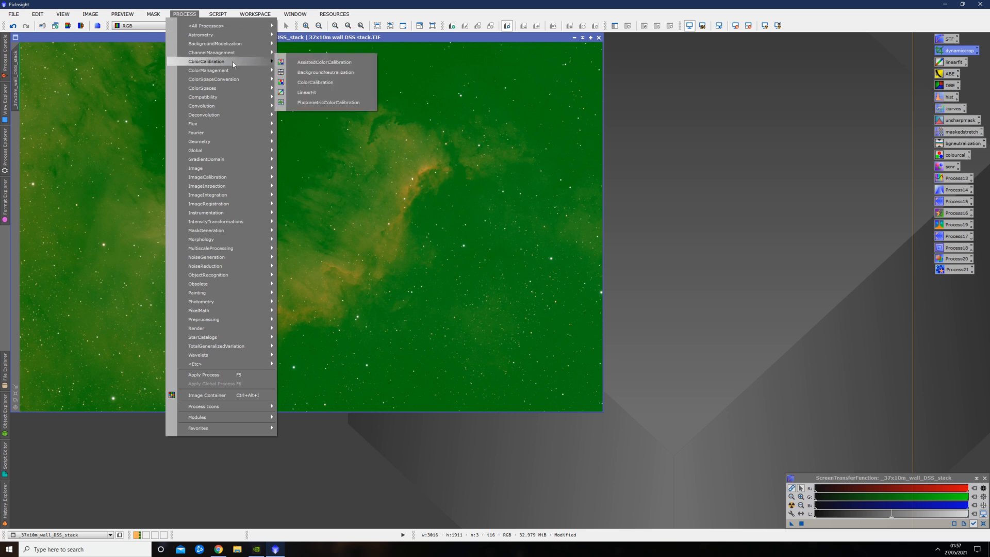
{"action": "left_click", "coordinate": [324, 72]}
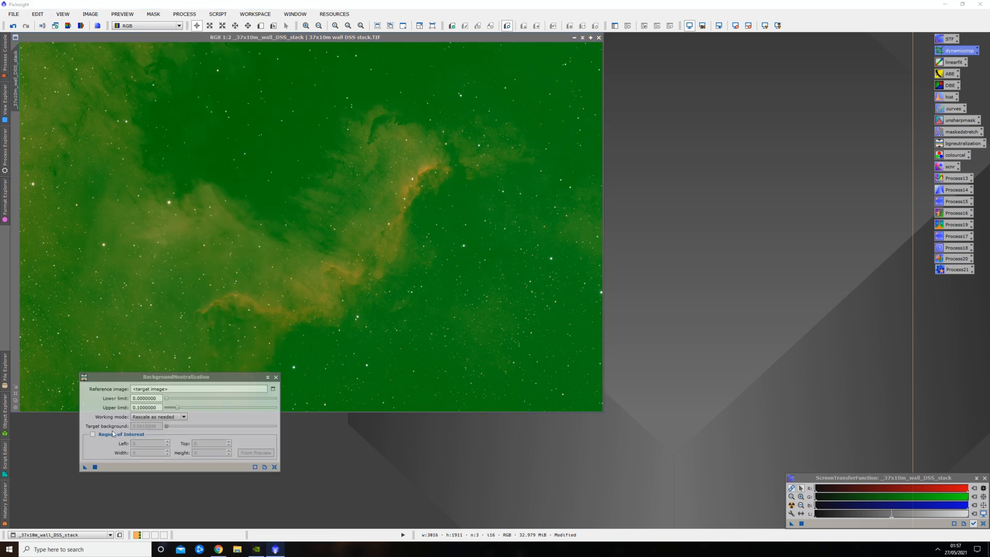
{"action": "left_click_drag", "start_coordinate": [85, 467], "coordinate": [341, 175]}
{"action": "left_click", "coordinate": [276, 377]}
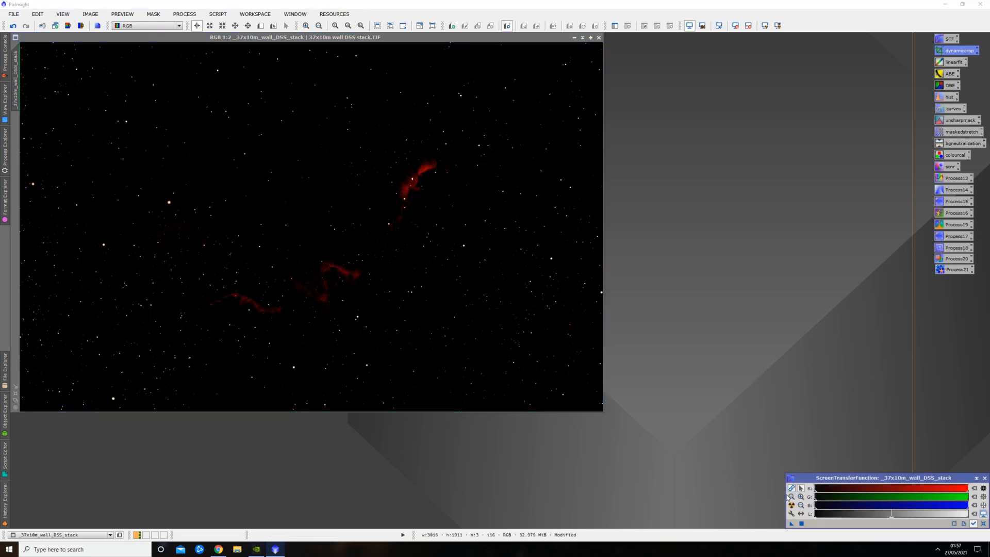
{"action": "left_click", "coordinate": [792, 506]}
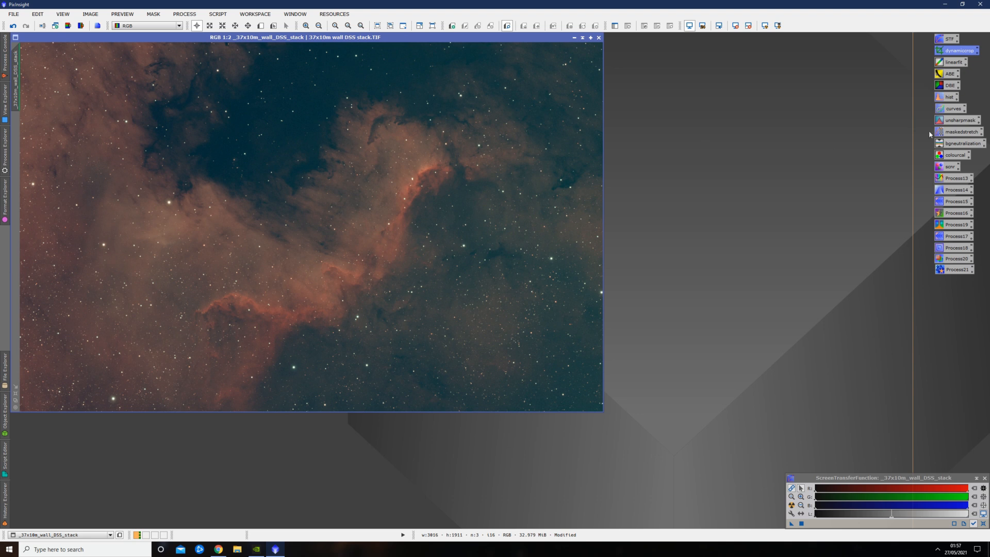
Set up AutomaticBackgroundExtractor with Subtraction as the correction and the background model discarded, and show its interpolation and output settings.
{"action": "double_click", "coordinate": [947, 75]}
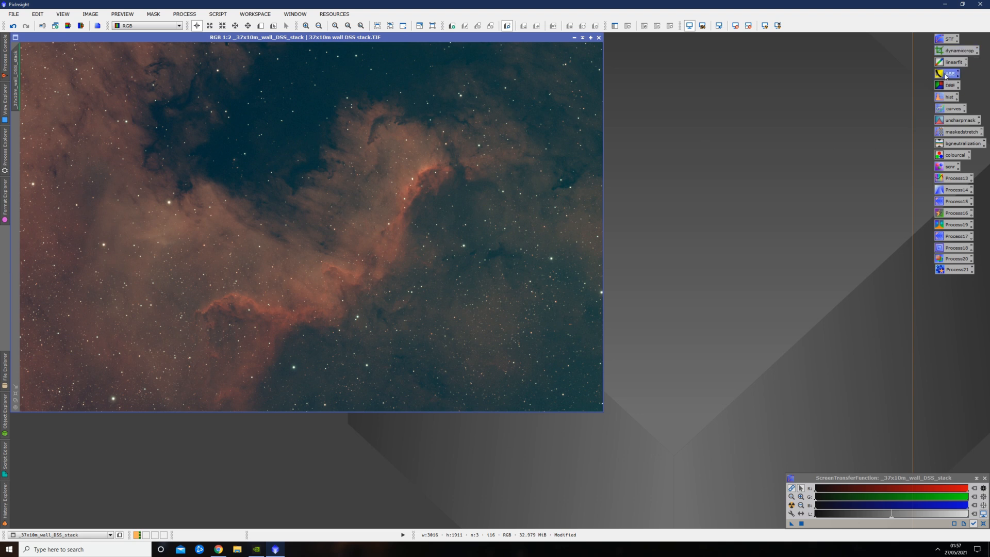
{"action": "left_click", "coordinate": [727, 292]}
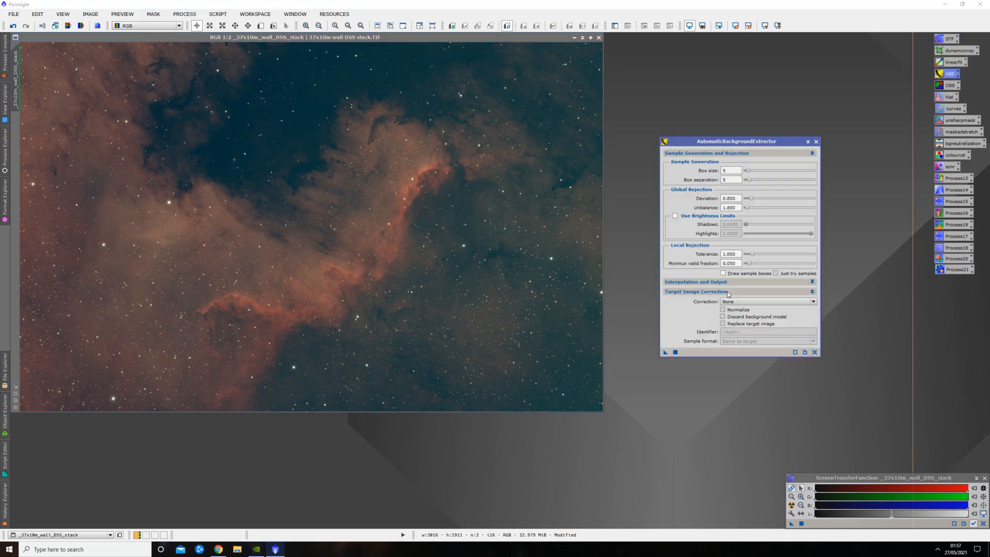
{"action": "left_click", "coordinate": [738, 301]}
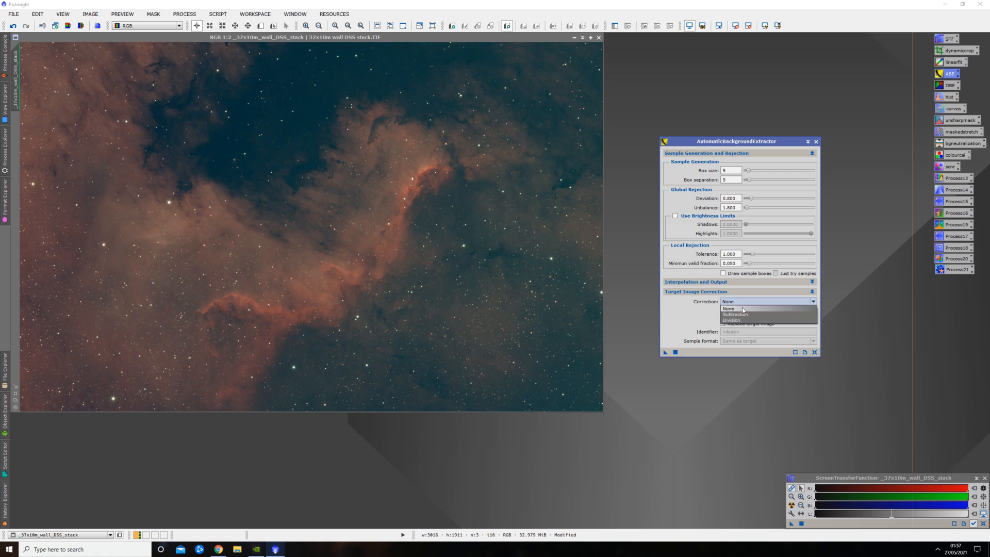
{"action": "left_click", "coordinate": [744, 316]}
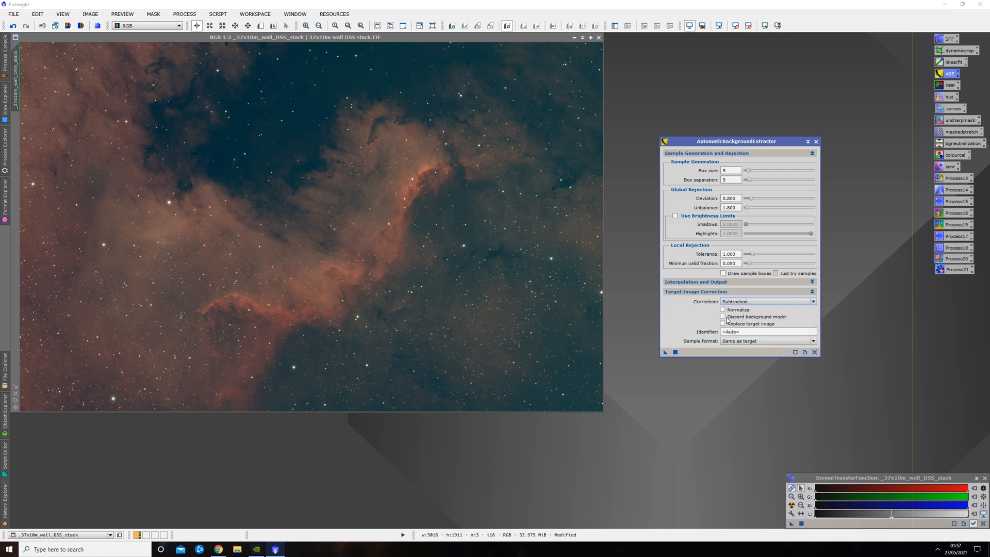
{"action": "left_click", "coordinate": [722, 317]}
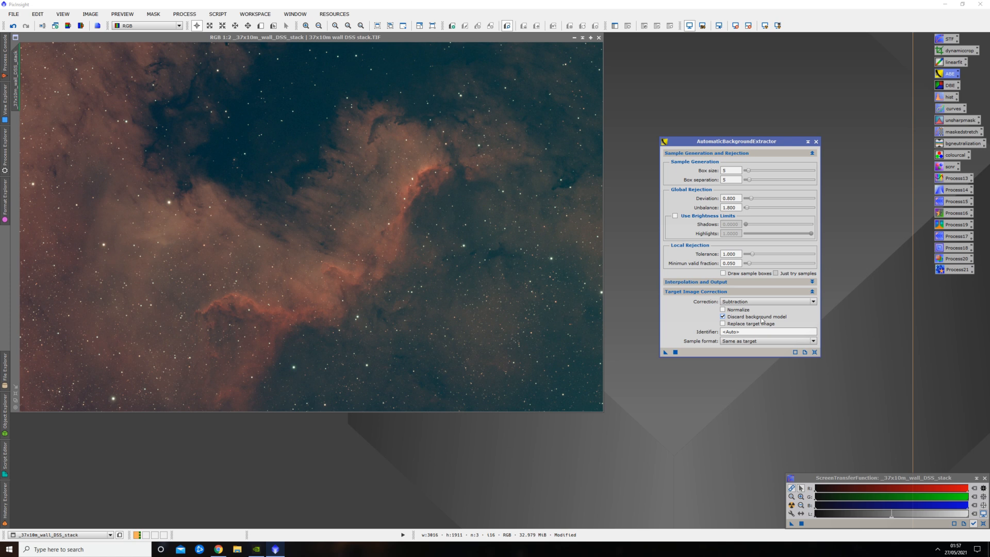
{"action": "left_click", "coordinate": [723, 317]}
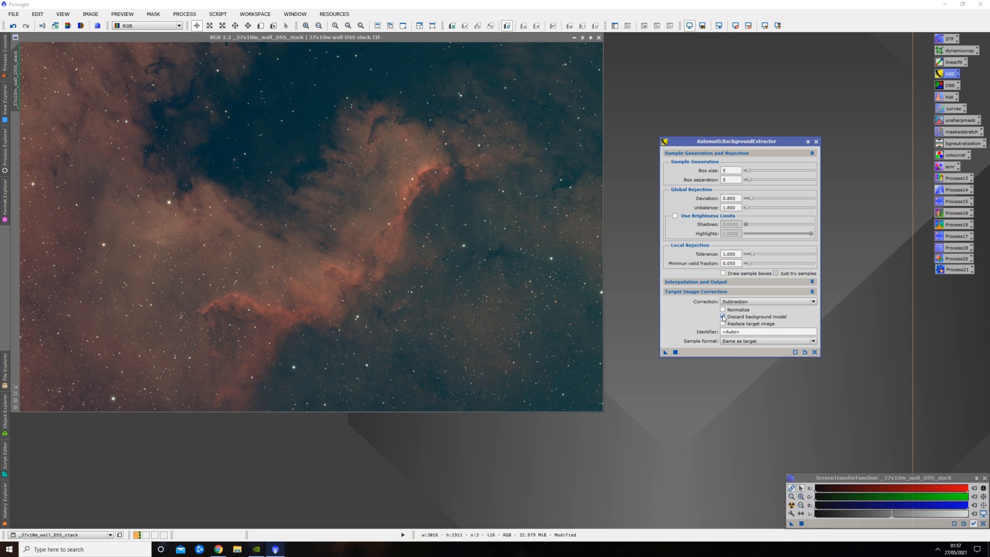
{"action": "left_click", "coordinate": [723, 316]}
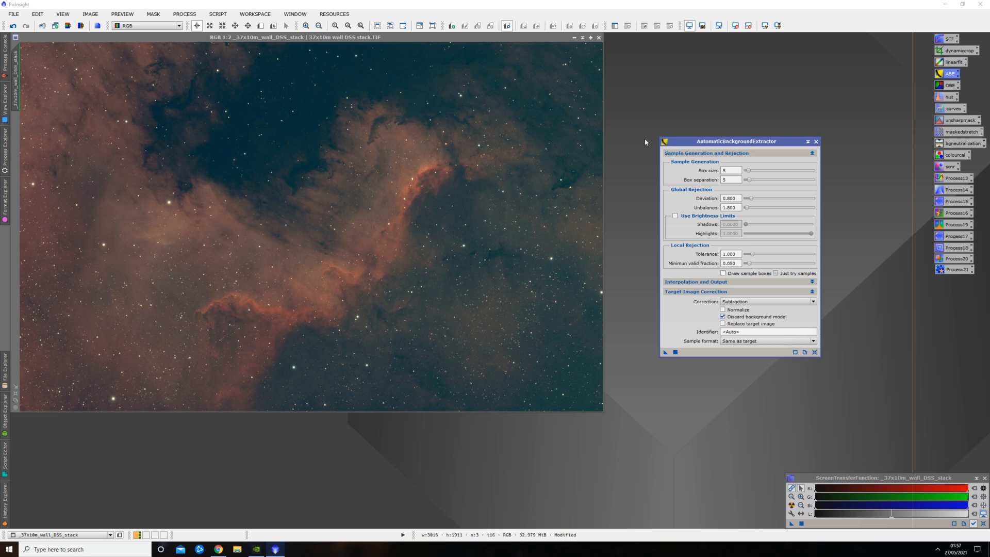
{"action": "left_click", "coordinate": [700, 281]}
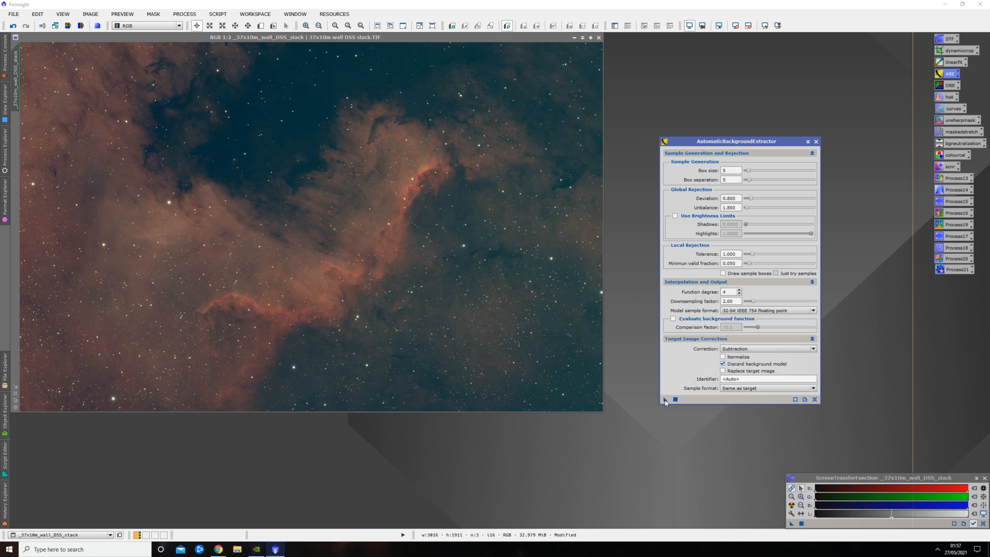
Try the background extraction on the stacked image with function degree 4, inspect the result and close it.
{"action": "left_click_drag", "start_coordinate": [666, 400], "coordinate": [406, 241]}
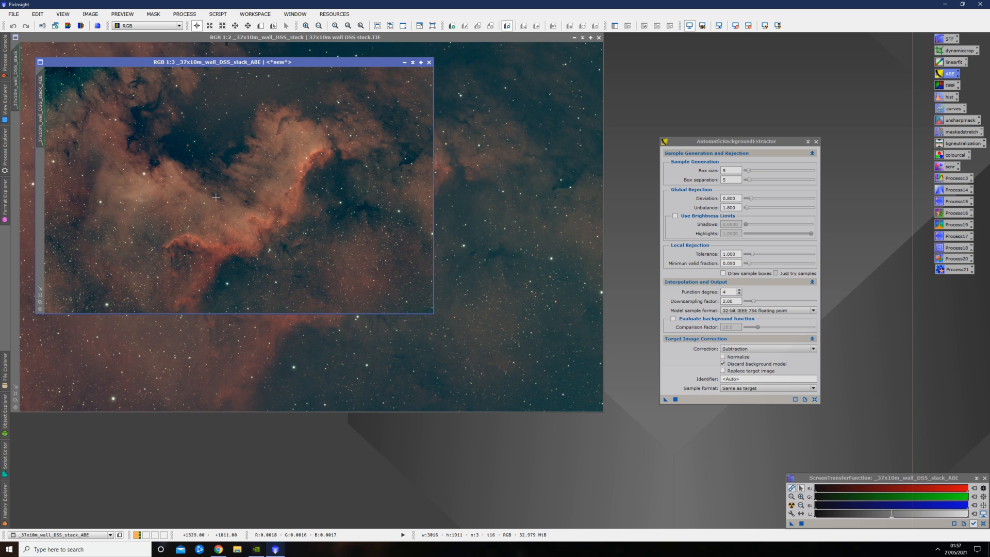
{"action": "scroll", "coordinate": [226, 196], "scroll_direction": "up", "scroll_amount": 1}
{"action": "scroll", "coordinate": [226, 197], "scroll_direction": "down", "scroll_amount": 1}
{"action": "left_click", "coordinate": [429, 62]}
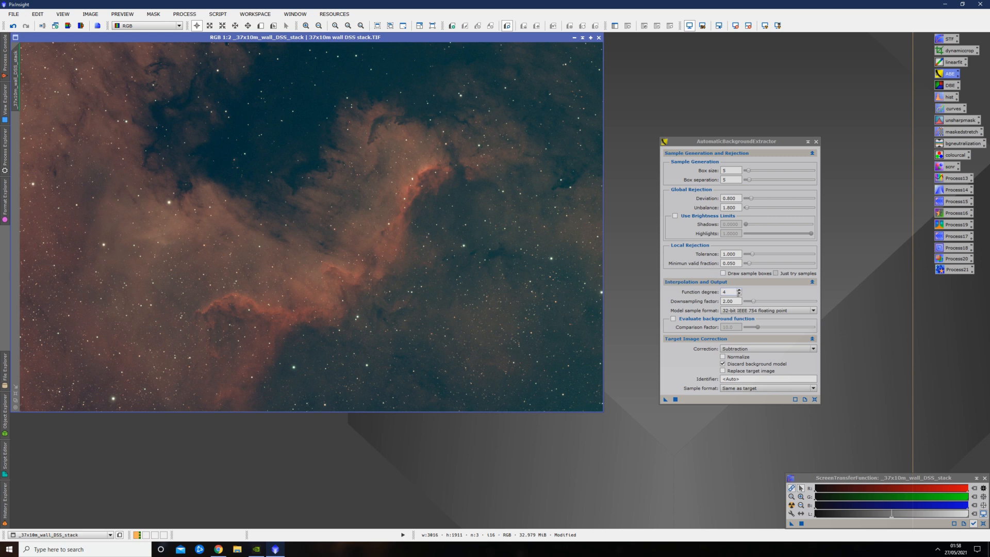
Set the function degree to 1, run the background extraction on the stacked image and auto-stretch the display of the result.
{"action": "left_click", "coordinate": [741, 293]}
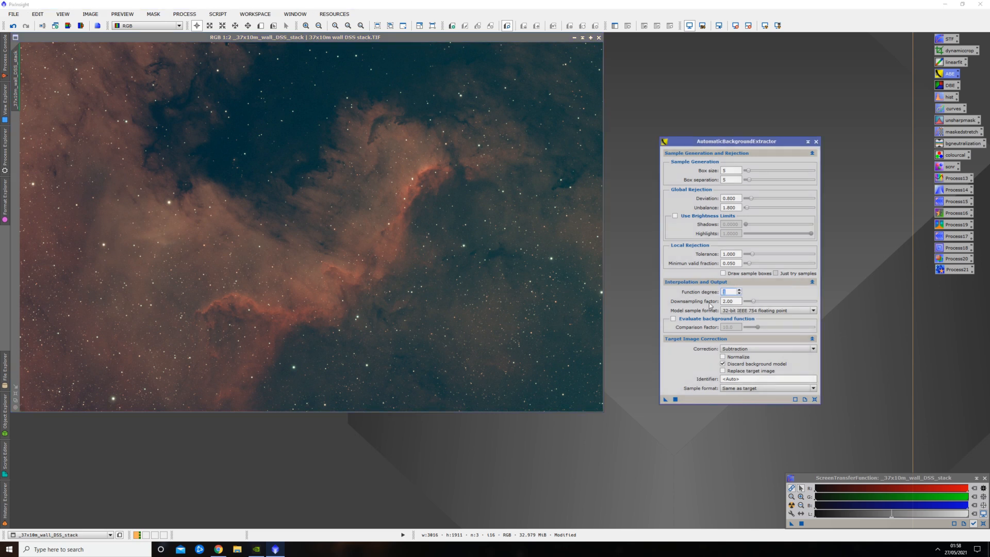
{"action": "left_click_drag", "start_coordinate": [666, 398], "coordinate": [450, 286]}
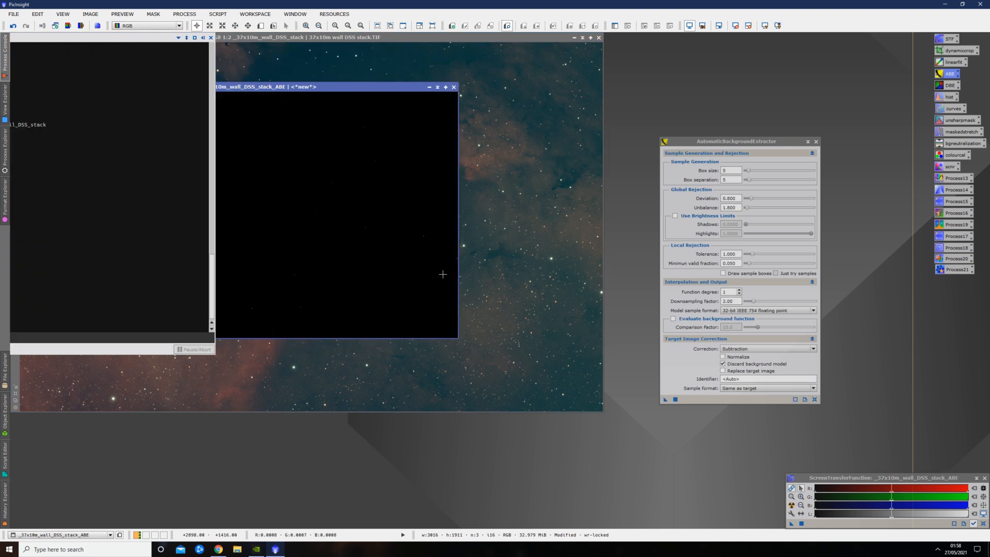
{"action": "left_click", "coordinate": [791, 505]}
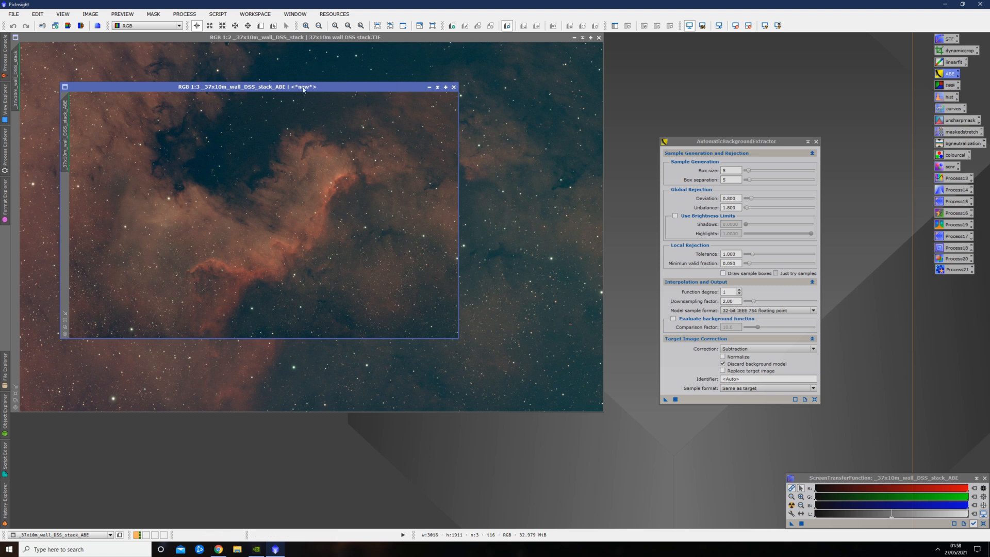
Tile the original and background-corrected images side by side and show both at 1:3 zoom to compare them.
{"action": "left_click_drag", "start_coordinate": [305, 87], "coordinate": [658, 81]}
{"action": "left_click", "coordinate": [308, 16]}
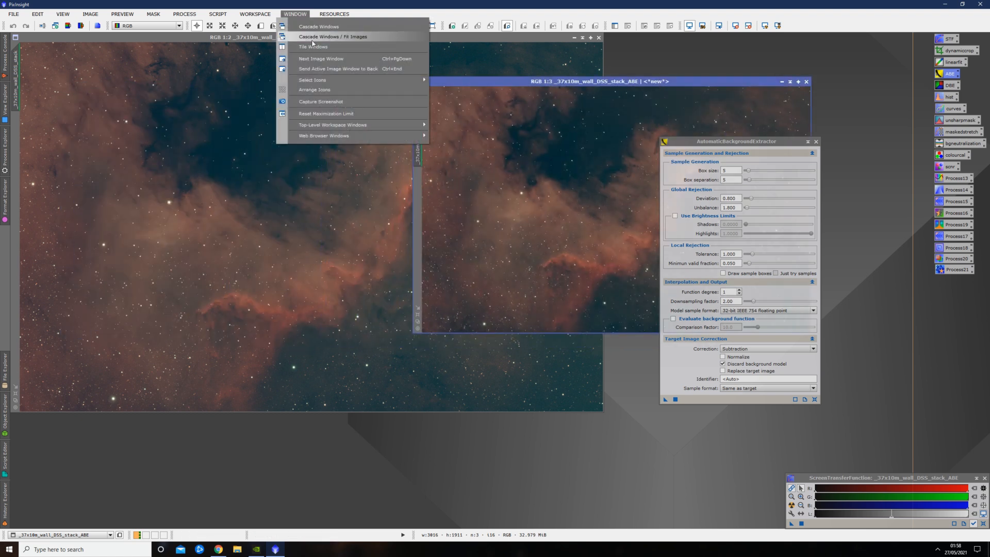
{"action": "left_click", "coordinate": [325, 50]}
{"action": "scroll", "coordinate": [406, 138], "scroll_direction": "down", "scroll_amount": 1}
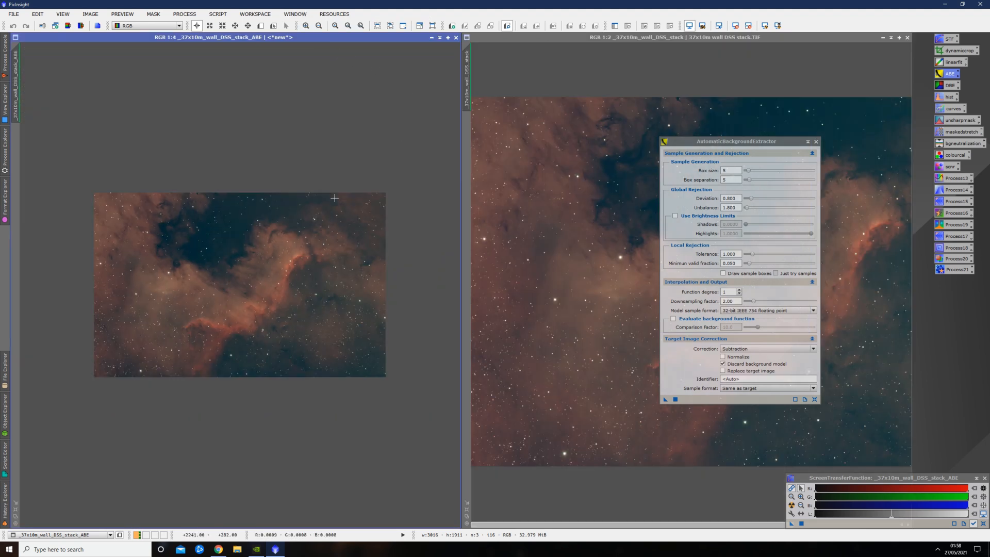
{"action": "scroll", "coordinate": [488, 209], "scroll_direction": "down", "scroll_amount": 1}
{"action": "scroll", "coordinate": [449, 221], "scroll_direction": "up", "scroll_amount": 1}
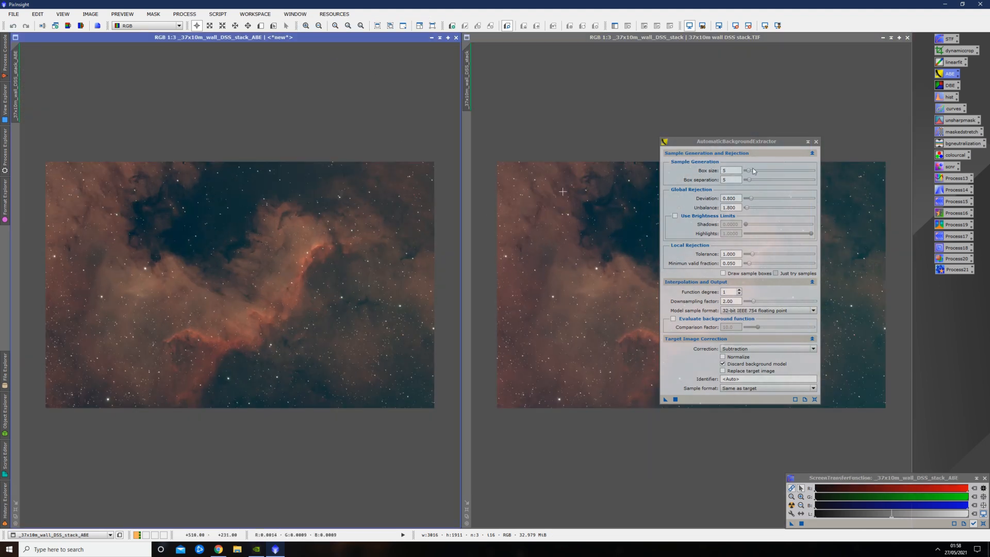
Close AutomaticBackgroundExtractor and the original _37x10m_wall_DSS_stack image without saving it, keeping the corrected version open.
{"action": "left_click", "coordinate": [816, 142]}
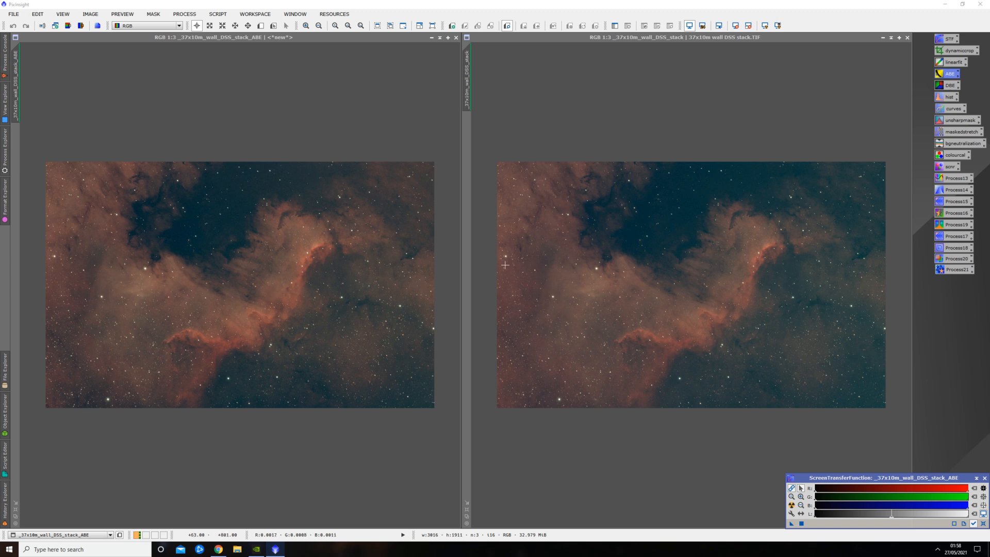
{"action": "left_click", "coordinate": [907, 37]}
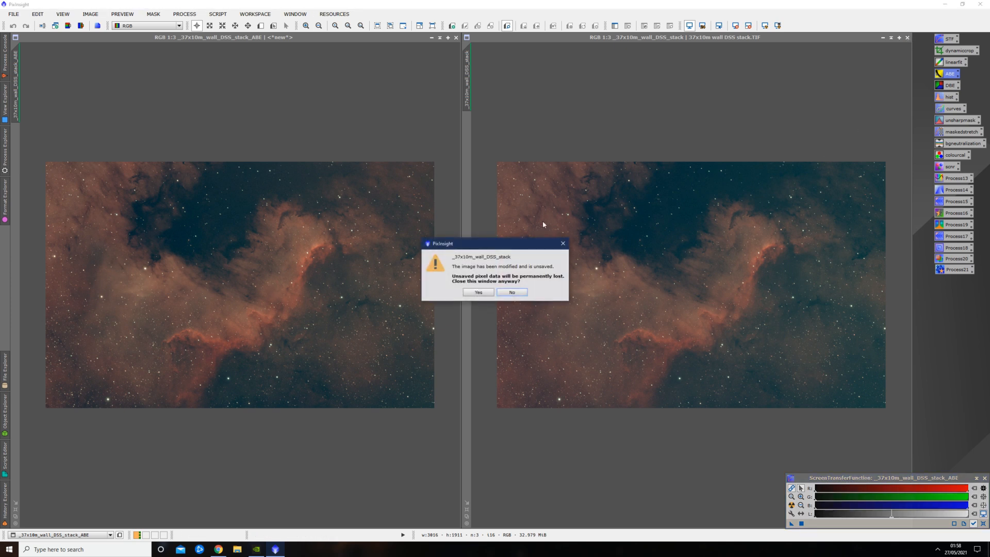
{"action": "left_click", "coordinate": [478, 292]}
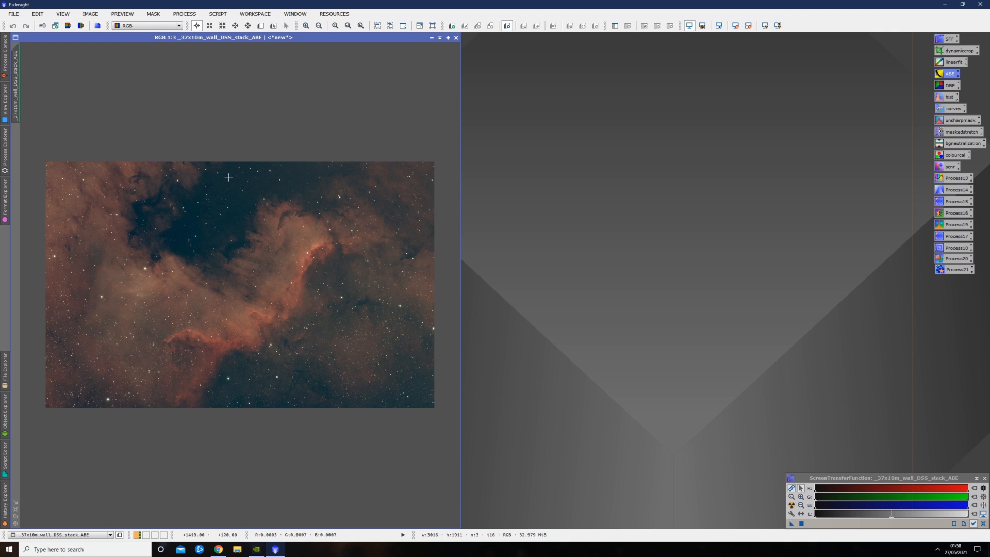
Run ColorCalibration with its default settings on the background-corrected image and close the tool.
{"action": "left_click", "coordinate": [196, 17]}
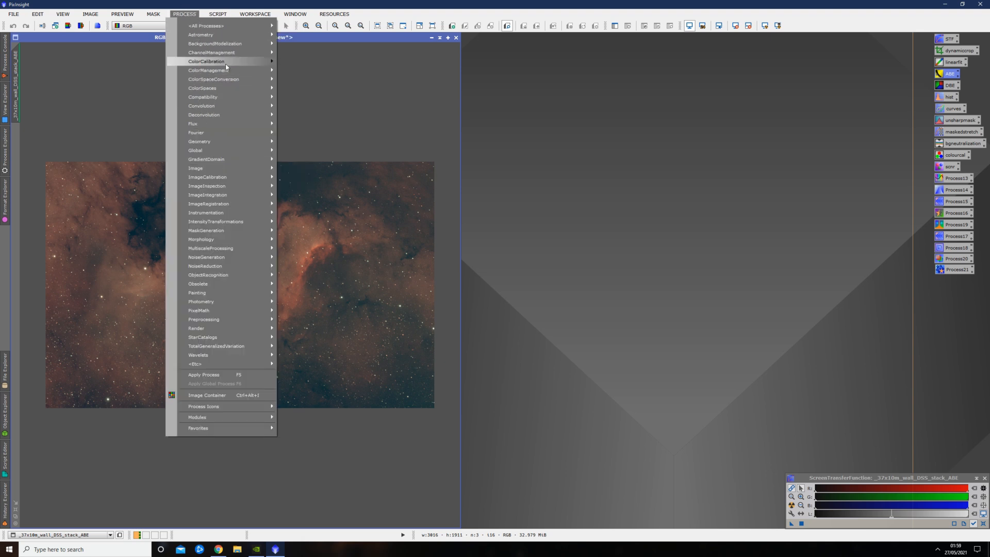
{"action": "mouse_move", "coordinate": [225, 64]}
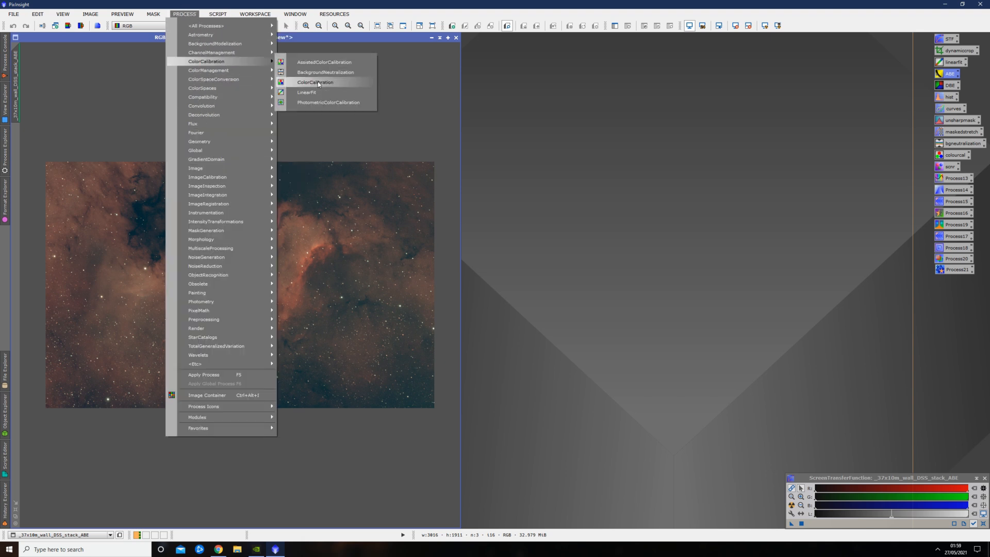
{"action": "left_click", "coordinate": [294, 82]}
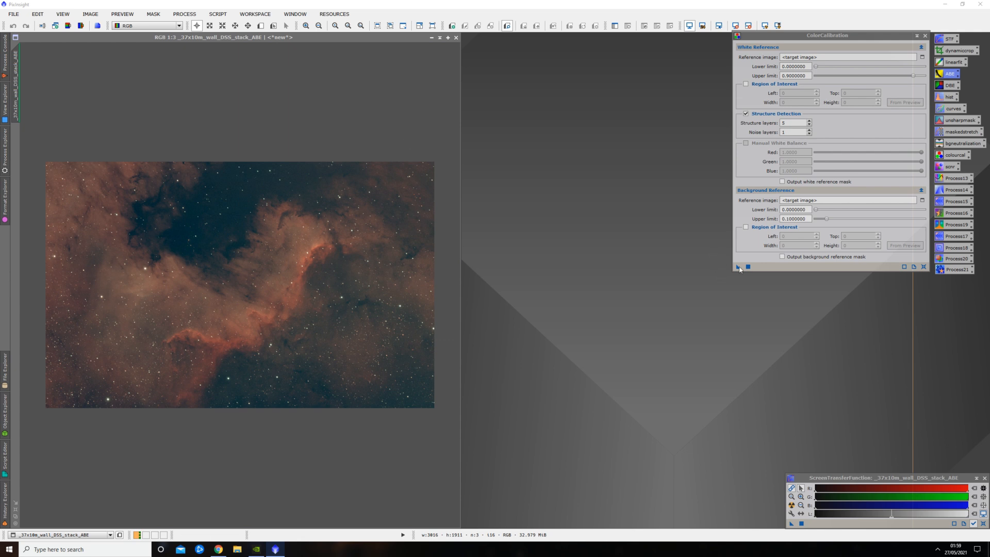
{"action": "left_click_drag", "start_coordinate": [738, 266], "coordinate": [361, 249]}
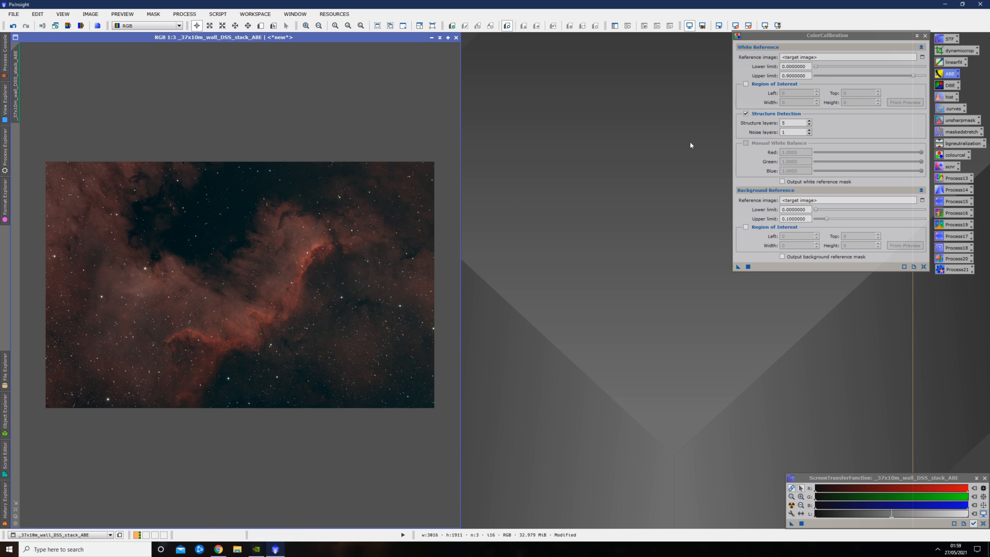
{"action": "left_click", "coordinate": [924, 35]}
Remove the green cast from the image with SCNR using Average Neutral protection, amount 1.00 and preserved lightness, and close the tool.
{"action": "scroll", "coordinate": [211, 197], "scroll_direction": "up", "scroll_amount": 2}
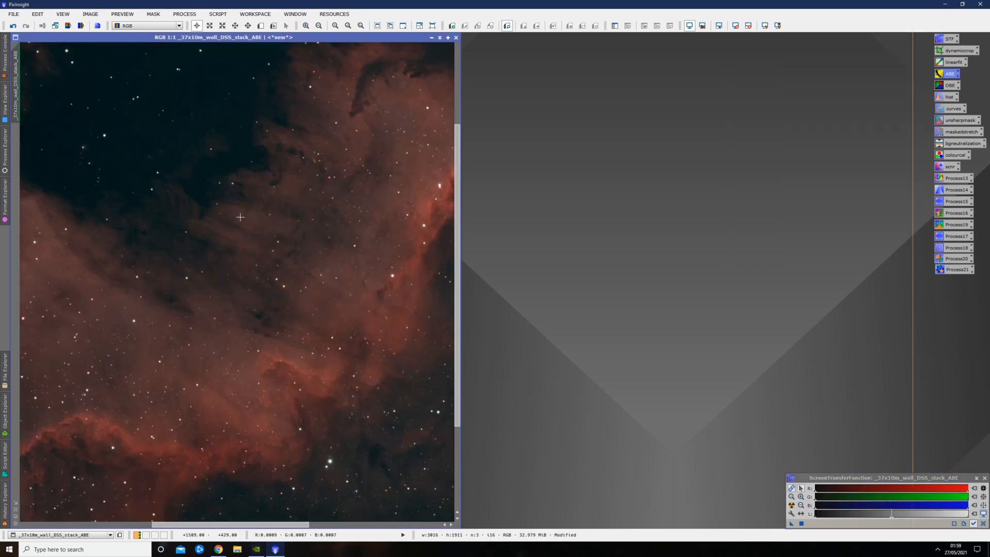
{"action": "double_click", "coordinate": [945, 169]}
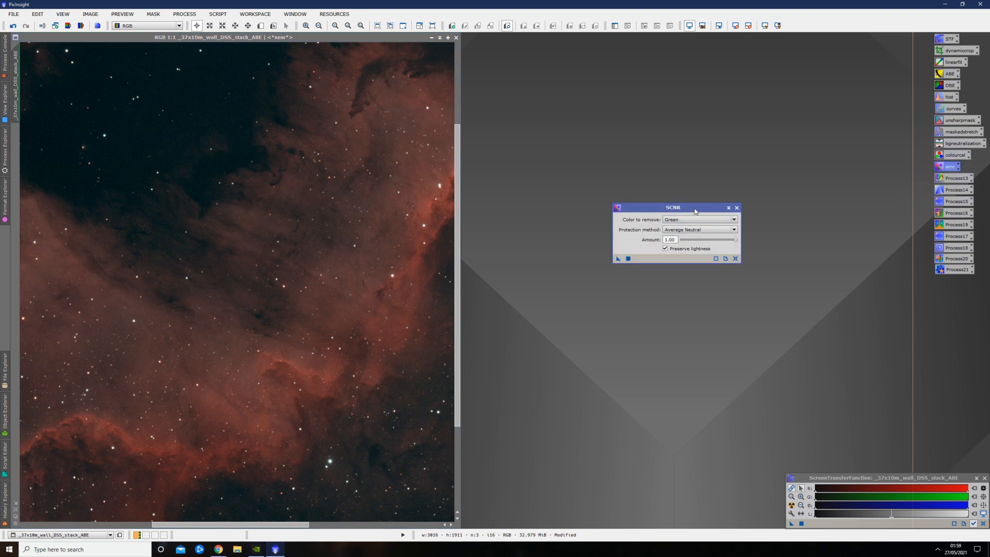
{"action": "left_click_drag", "start_coordinate": [694, 208], "coordinate": [622, 174]}
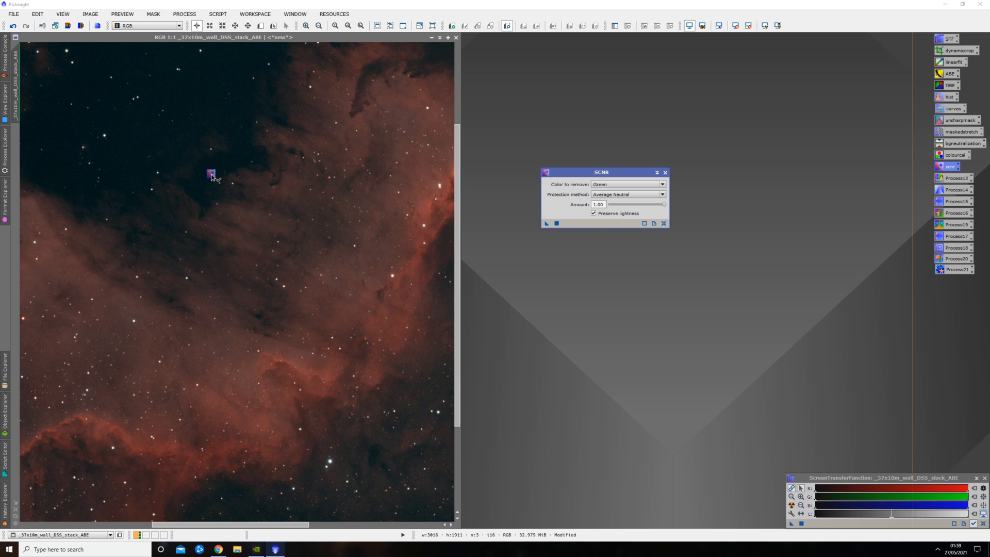
{"action": "left_click", "coordinate": [214, 175]}
{"action": "scroll", "coordinate": [263, 206], "scroll_direction": "down", "scroll_amount": 2}
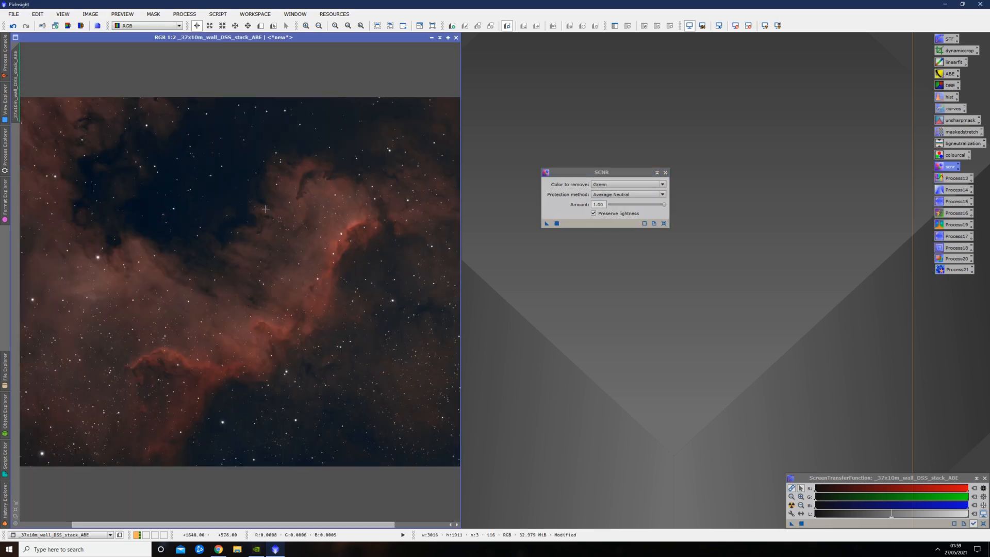
{"action": "left_click", "coordinate": [665, 173]}
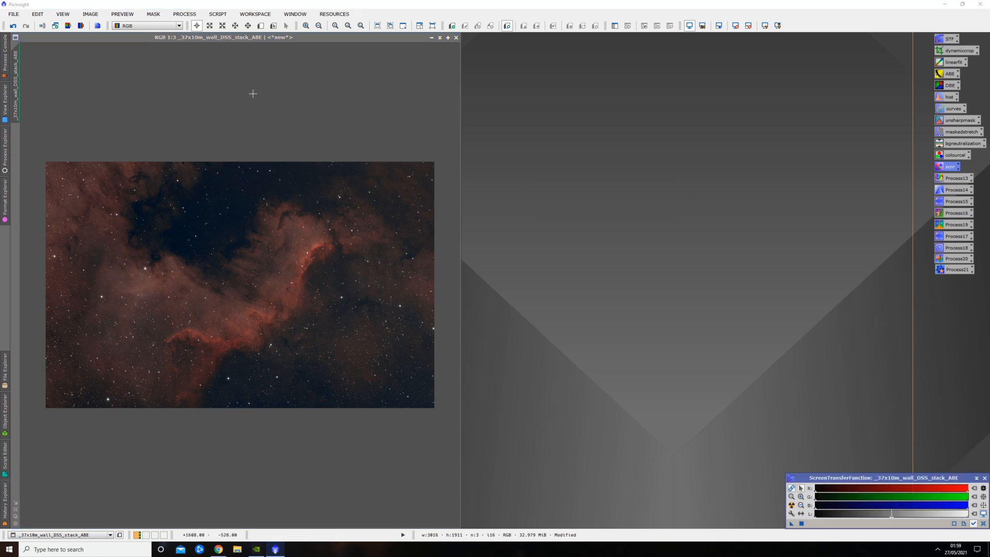
{"action": "scroll", "coordinate": [240, 197], "scroll_direction": "up", "scroll_amount": 2}
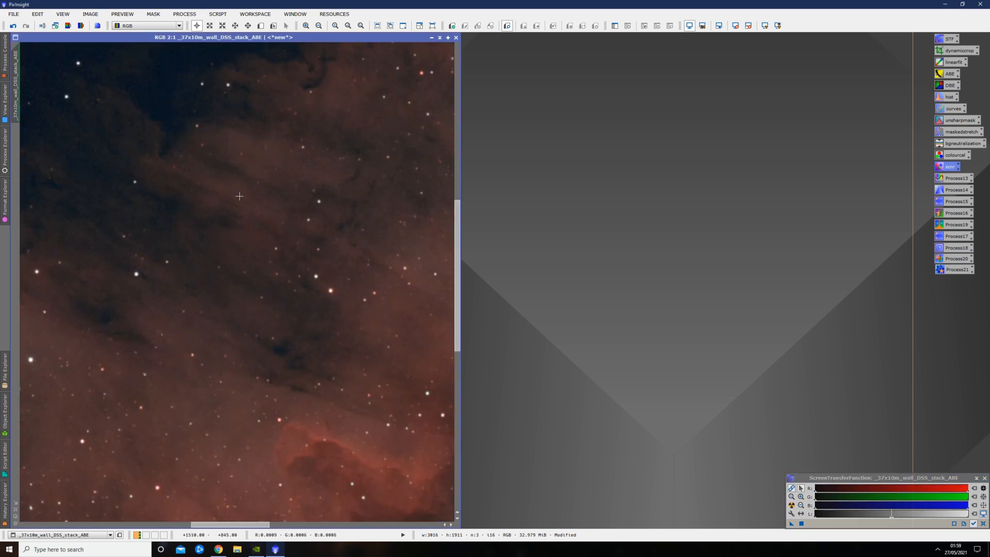
{"action": "scroll", "coordinate": [266, 198], "scroll_direction": "down", "scroll_amount": 2}
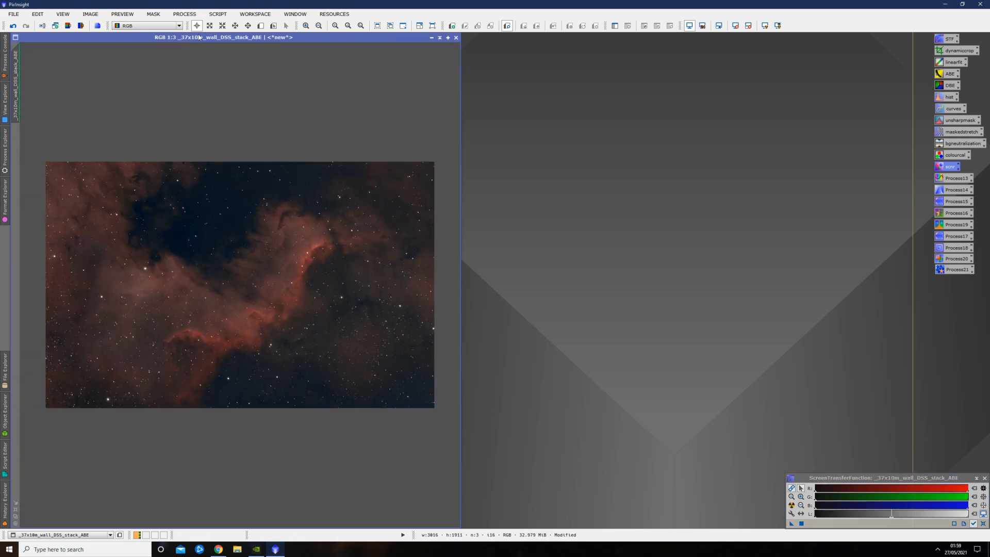
{"action": "scroll", "coordinate": [260, 194], "scroll_direction": "up", "scroll_amount": 1}
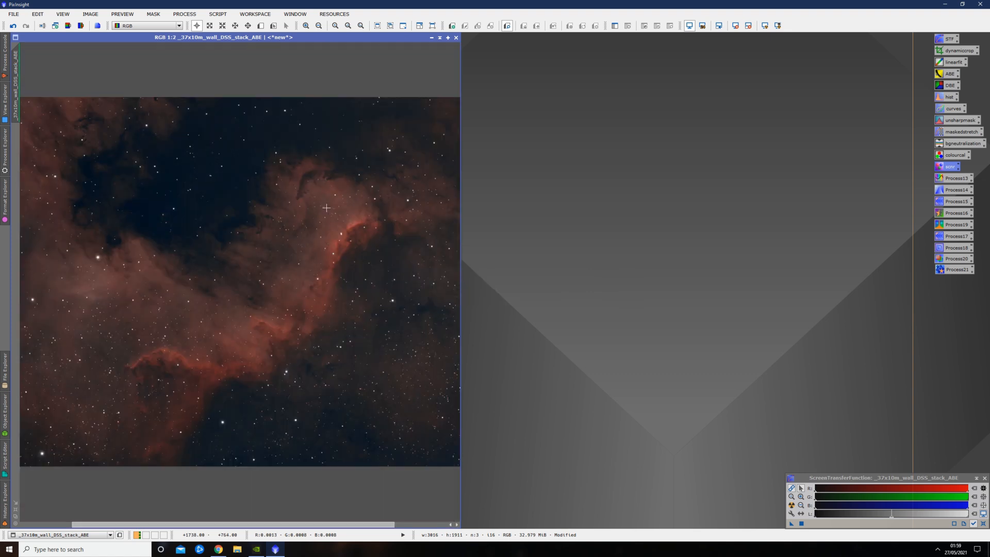
{"action": "scroll", "coordinate": [326, 207], "scroll_direction": "down", "scroll_amount": 1}
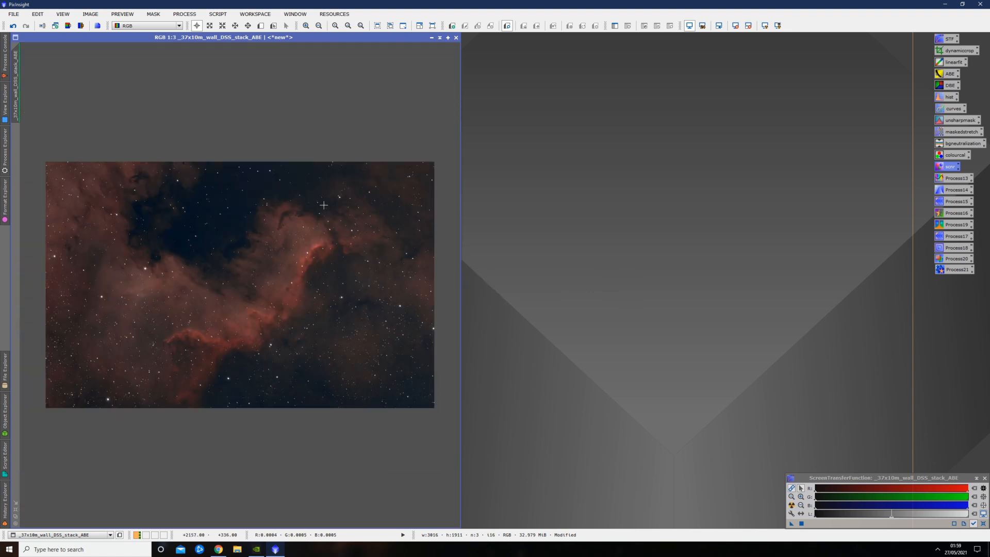
Run the EZ Denoise script with its default settings on the _37x10m_wall_DSS_stack_ABE image, accepting the disclaimer.
{"action": "left_click", "coordinate": [218, 14]}
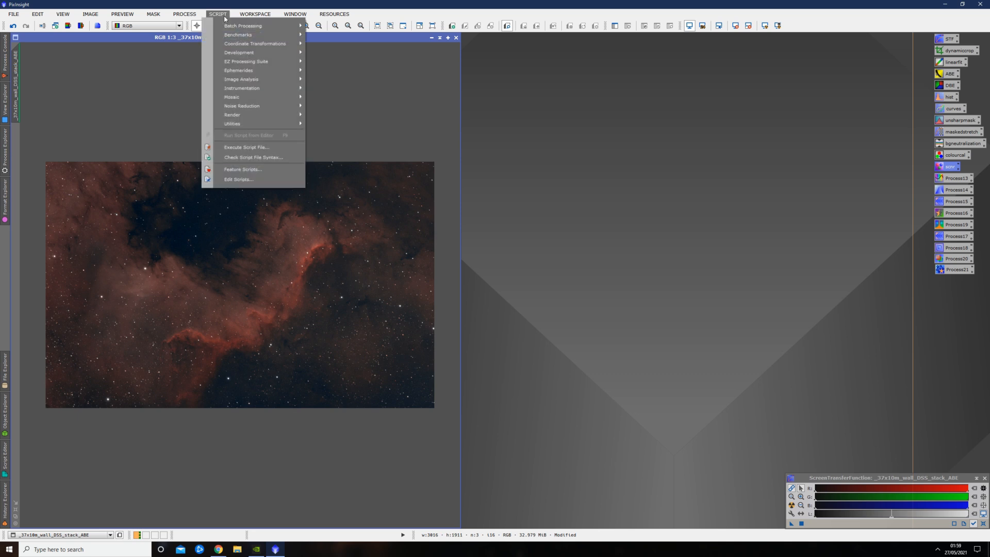
{"action": "mouse_move", "coordinate": [252, 64]}
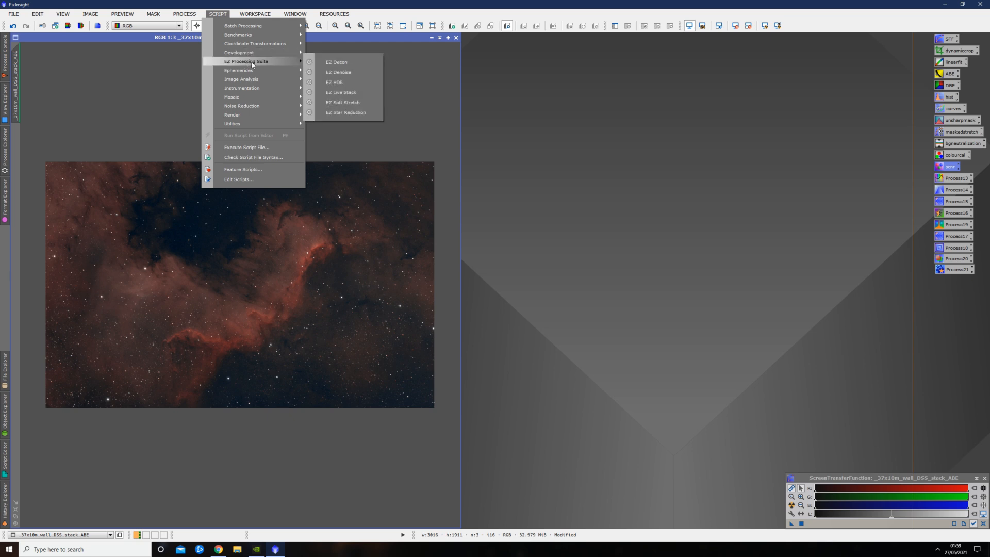
{"action": "left_click", "coordinate": [343, 72]}
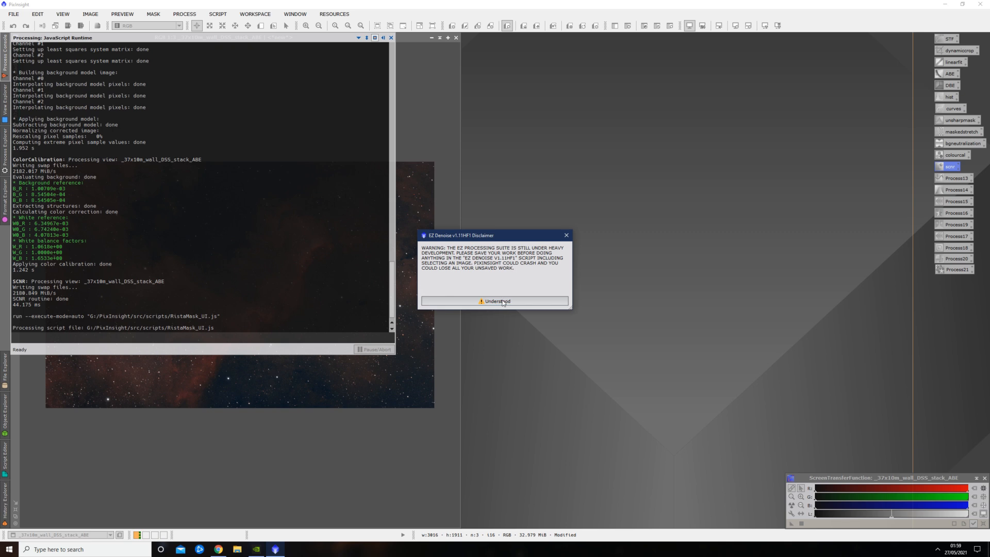
{"action": "left_click", "coordinate": [503, 301]}
{"action": "left_click", "coordinate": [494, 208]}
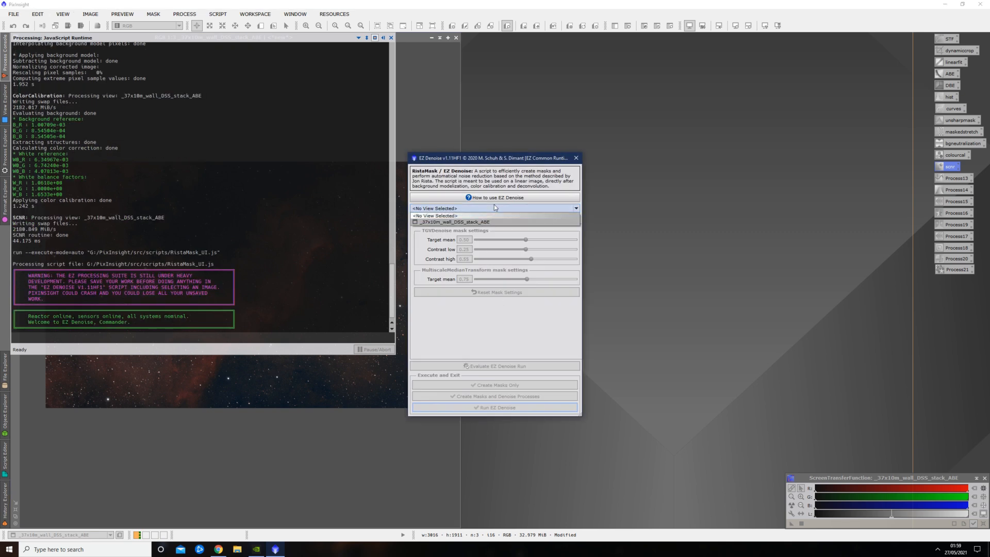
{"action": "left_click", "coordinate": [451, 221]}
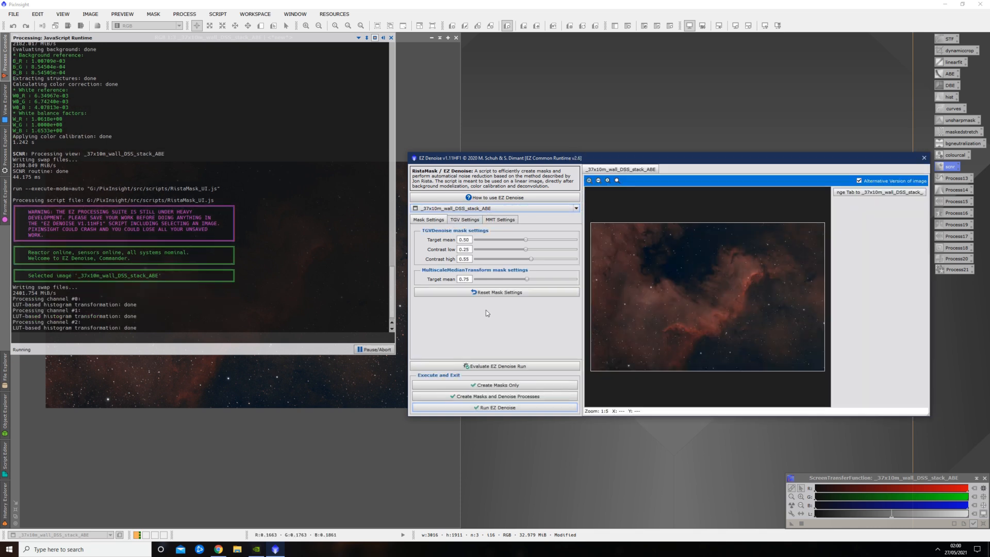
{"action": "left_click", "coordinate": [501, 408]}
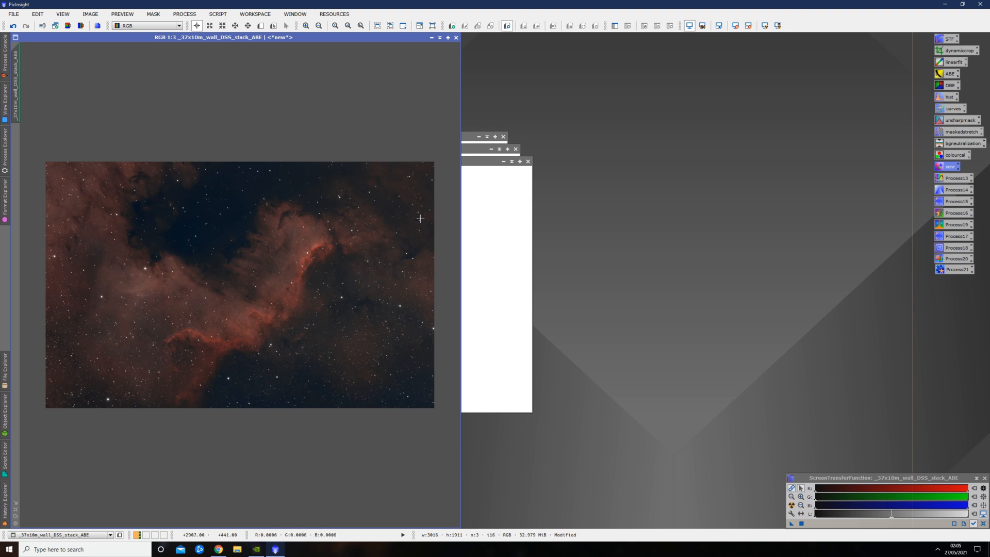
Close the TGV mask, MMT mask and TGV support images left by EZ Denoise without saving, accepting the broken mask references.
{"action": "left_click", "coordinate": [528, 162]}
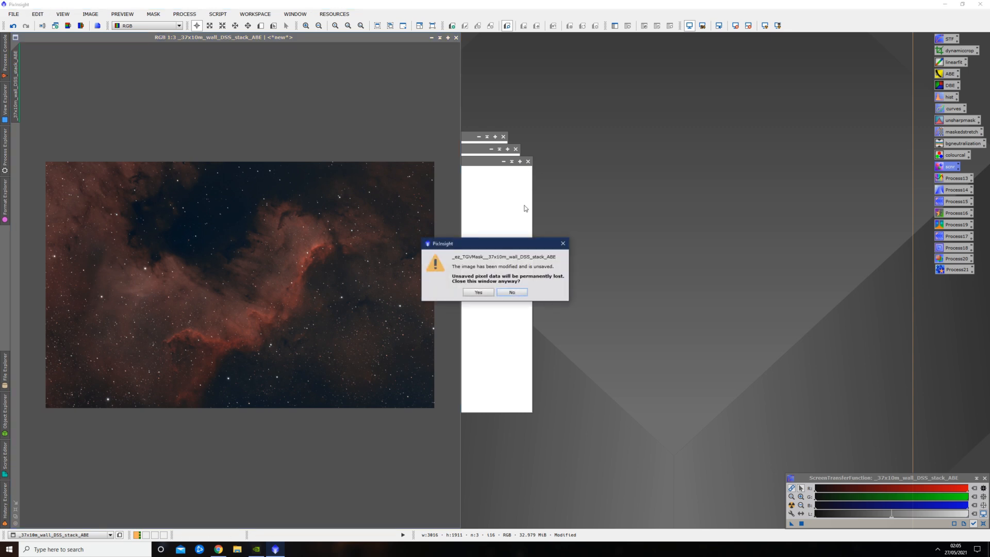
{"action": "left_click", "coordinate": [488, 291]}
{"action": "left_click", "coordinate": [485, 291]}
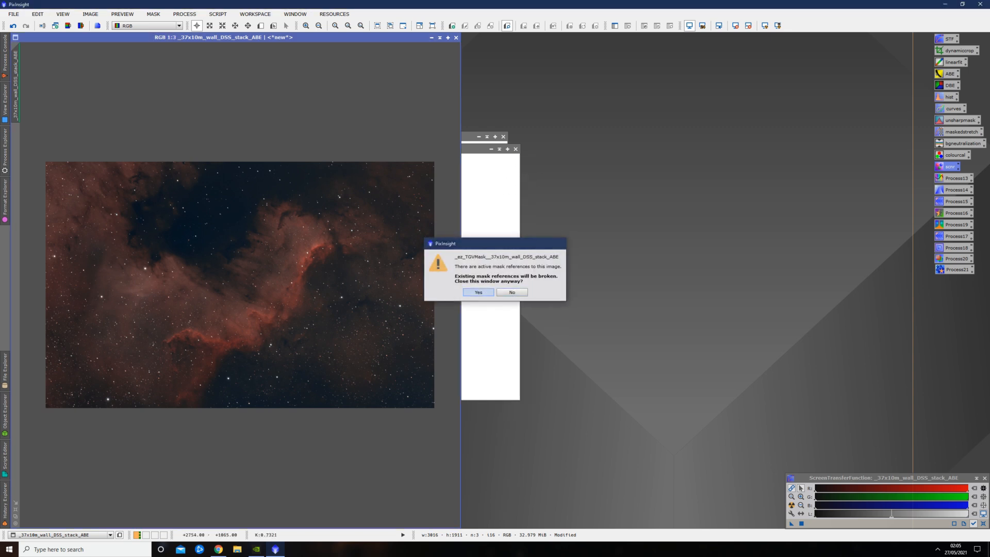
{"action": "left_click", "coordinate": [515, 149]}
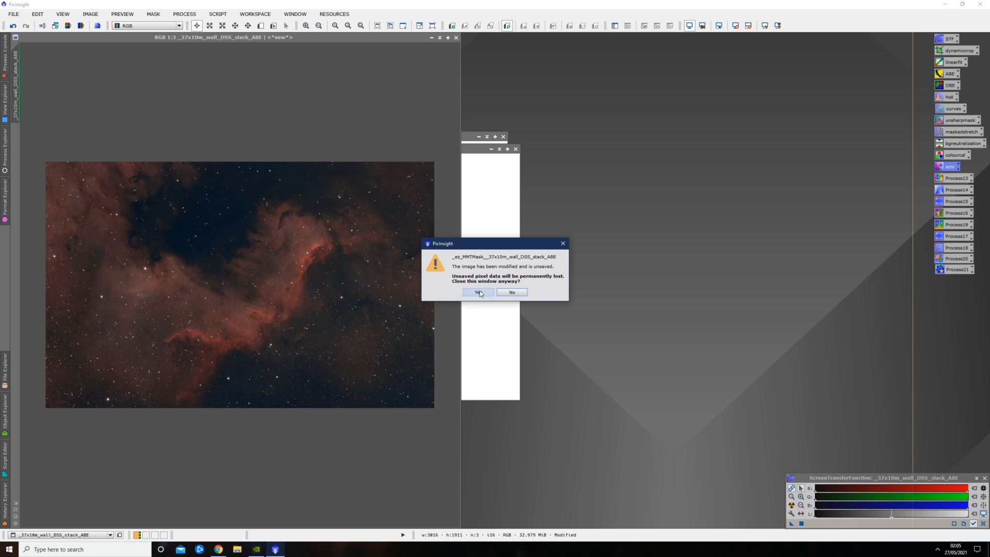
{"action": "left_click", "coordinate": [479, 292]}
{"action": "left_click", "coordinate": [478, 292]}
{"action": "left_click", "coordinate": [503, 137]}
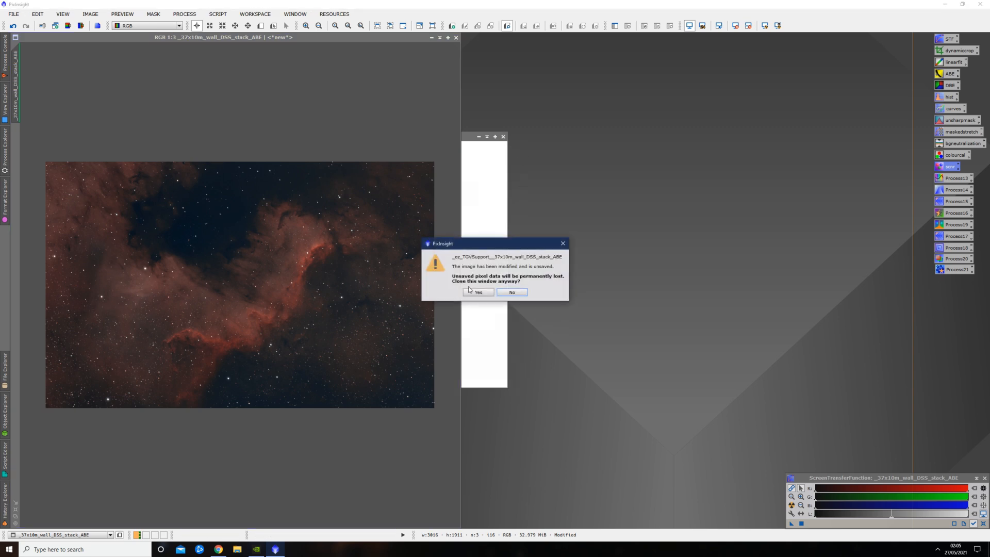
{"action": "left_click", "coordinate": [473, 294]}
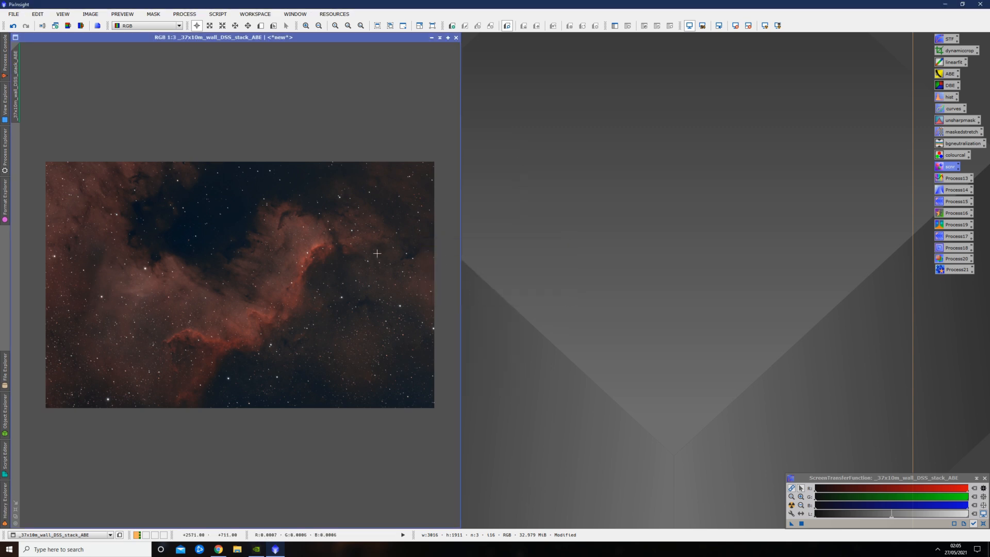
Examine the denoised nebula at several magnifications up to 2:1, checking the bright ridge and dark areas for remaining noise.
{"action": "scroll", "coordinate": [379, 257], "scroll_direction": "up", "scroll_amount": 3}
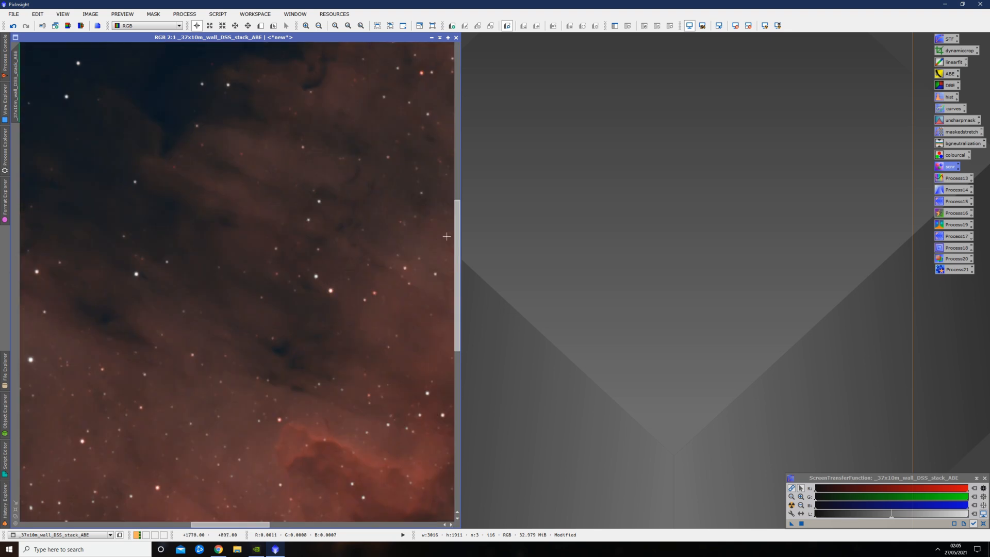
{"action": "left_click_drag", "start_coordinate": [457, 233], "coordinate": [456, 317]}
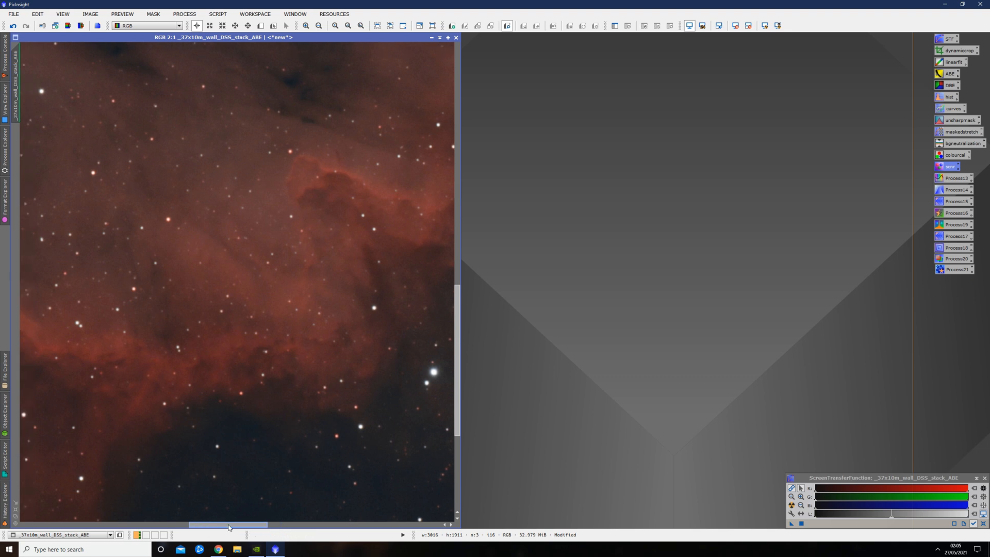
{"action": "left_click_drag", "start_coordinate": [256, 524], "coordinate": [195, 527]}
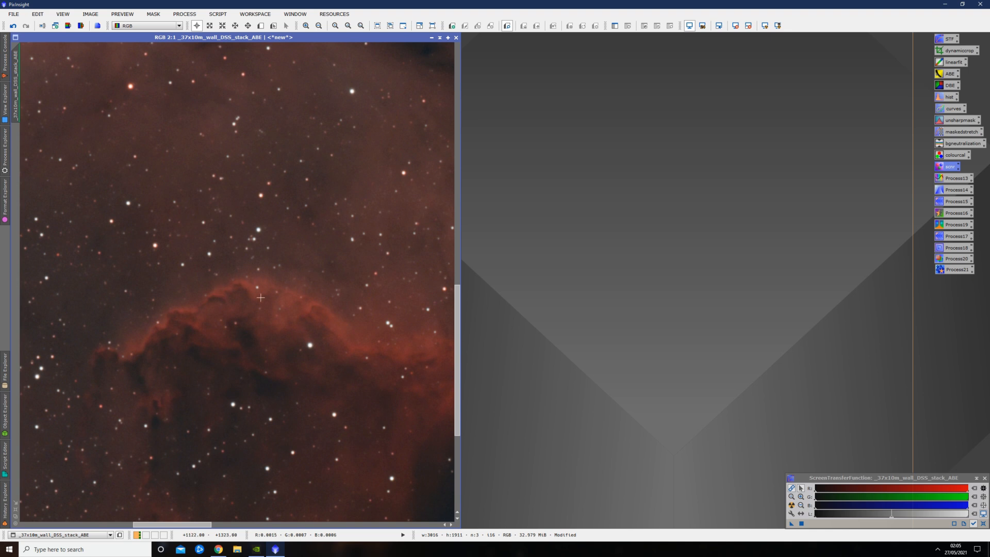
{"action": "scroll", "coordinate": [261, 298], "scroll_direction": "down", "scroll_amount": 1}
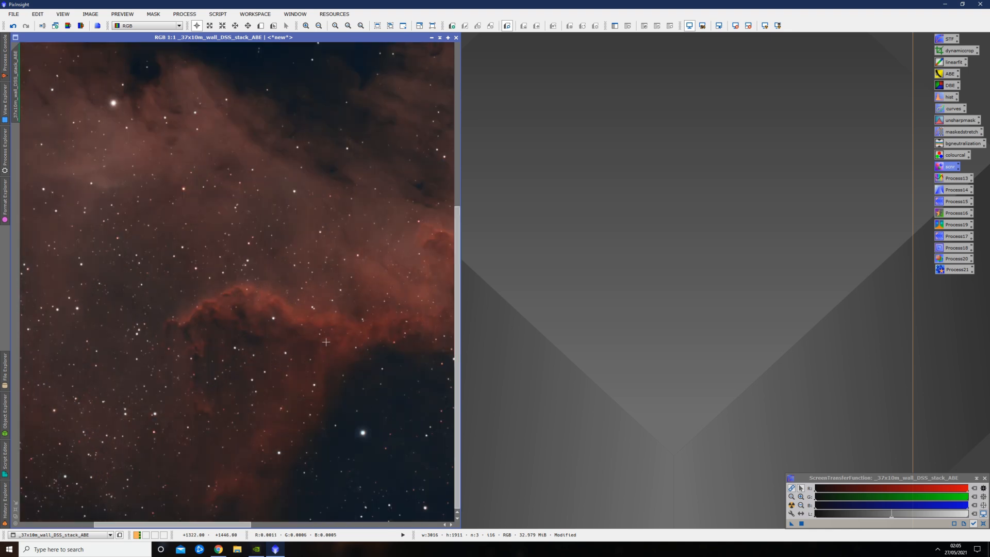
{"action": "scroll", "coordinate": [326, 342], "scroll_direction": "down", "scroll_amount": 2}
{"action": "scroll", "coordinate": [327, 336], "scroll_direction": "down", "scroll_amount": 1}
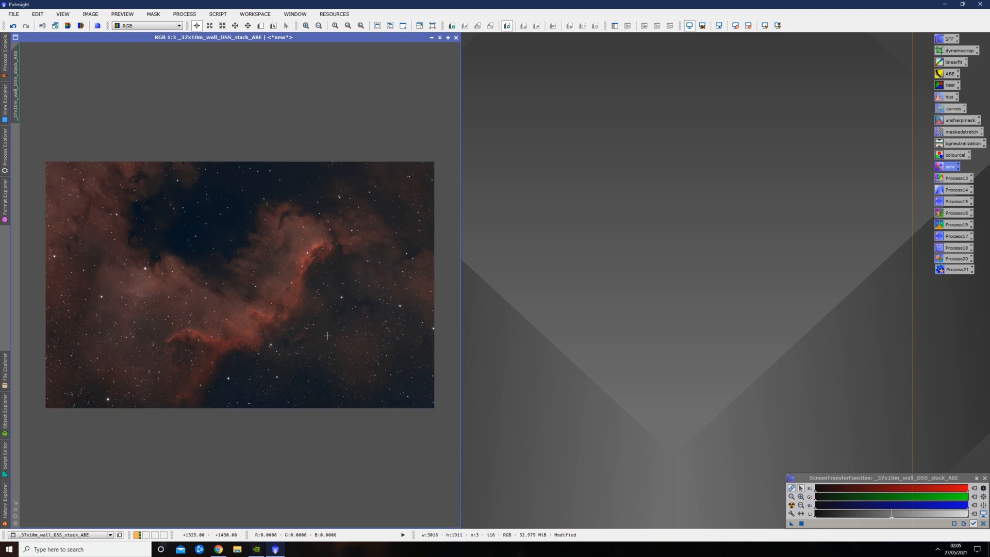
{"action": "scroll", "coordinate": [327, 336], "scroll_direction": "up", "scroll_amount": 1}
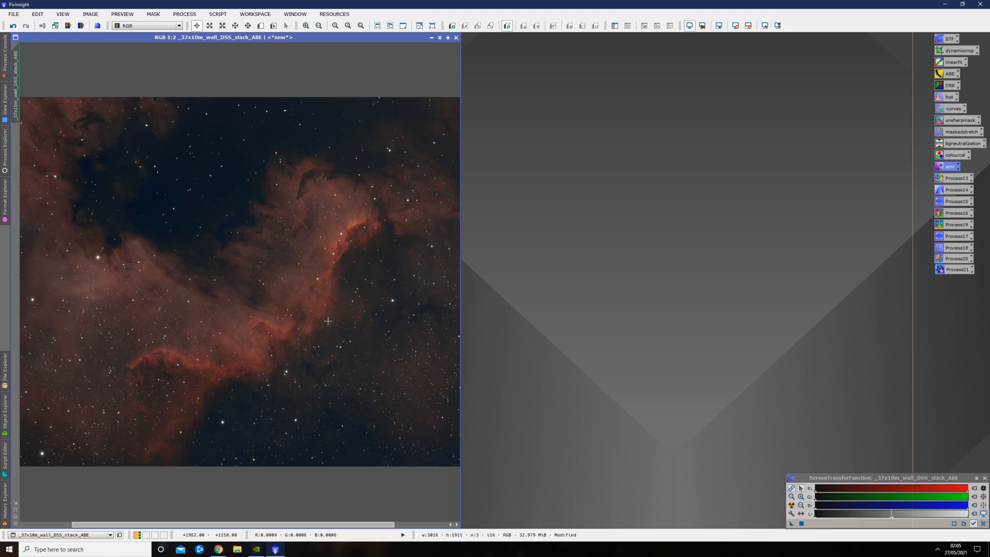
{"action": "scroll", "coordinate": [327, 310], "scroll_direction": "down", "scroll_amount": 1}
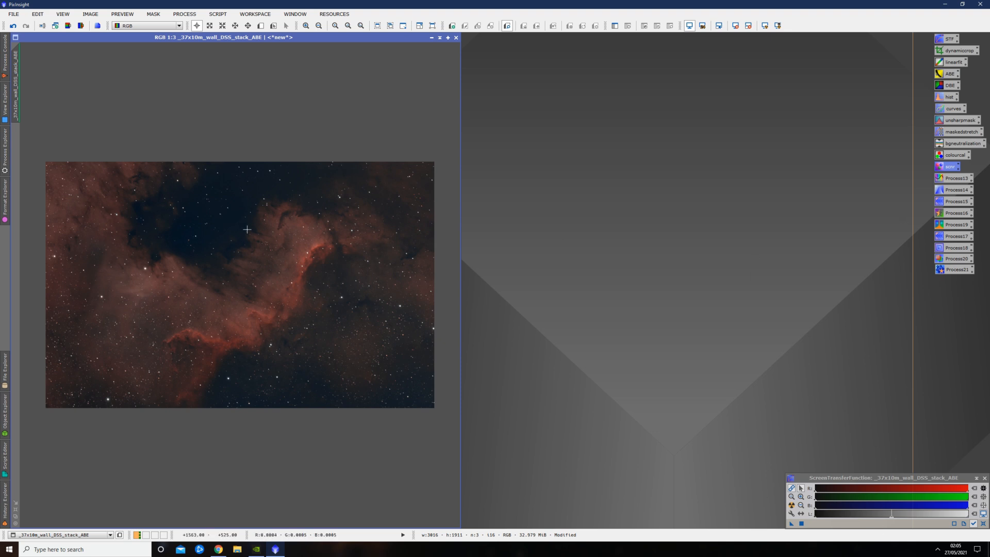
Apply the ScreenTransferFunction stretch permanently to the image through HistogramTransformation, reset both tools and close HistogramTransformation.
{"action": "double_click", "coordinate": [947, 98]}
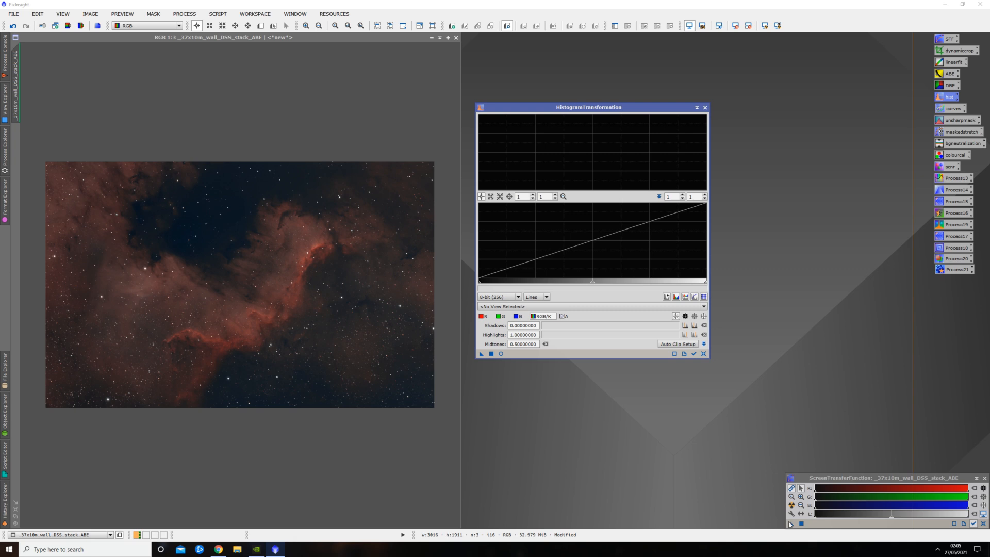
{"action": "left_click_drag", "start_coordinate": [790, 523], "coordinate": [593, 352]}
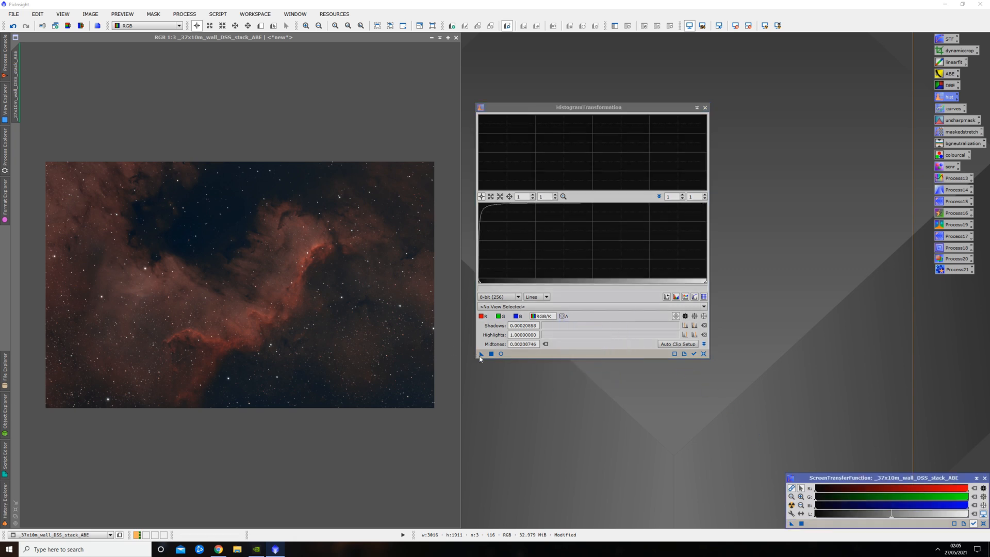
{"action": "left_click_drag", "start_coordinate": [480, 356], "coordinate": [310, 296]}
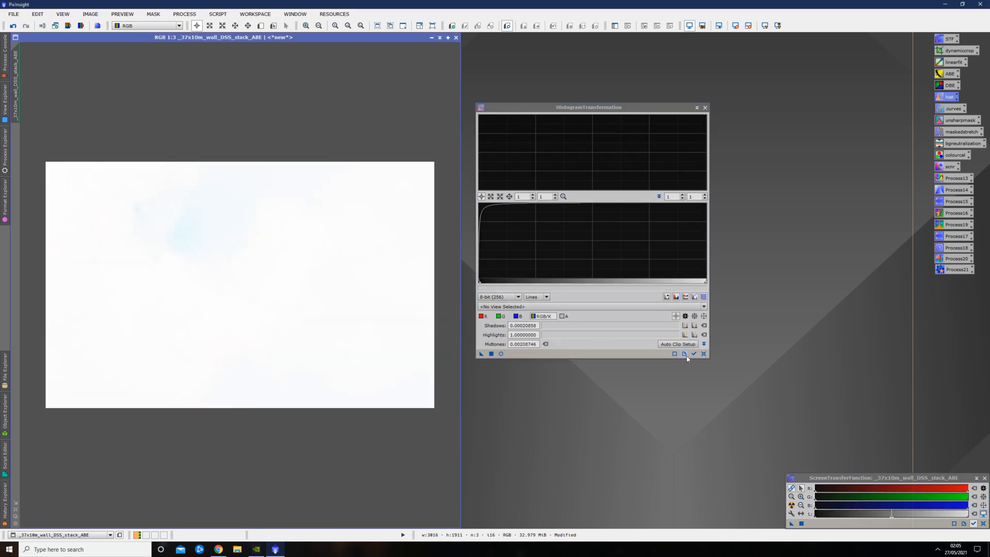
{"action": "left_click", "coordinate": [704, 353]}
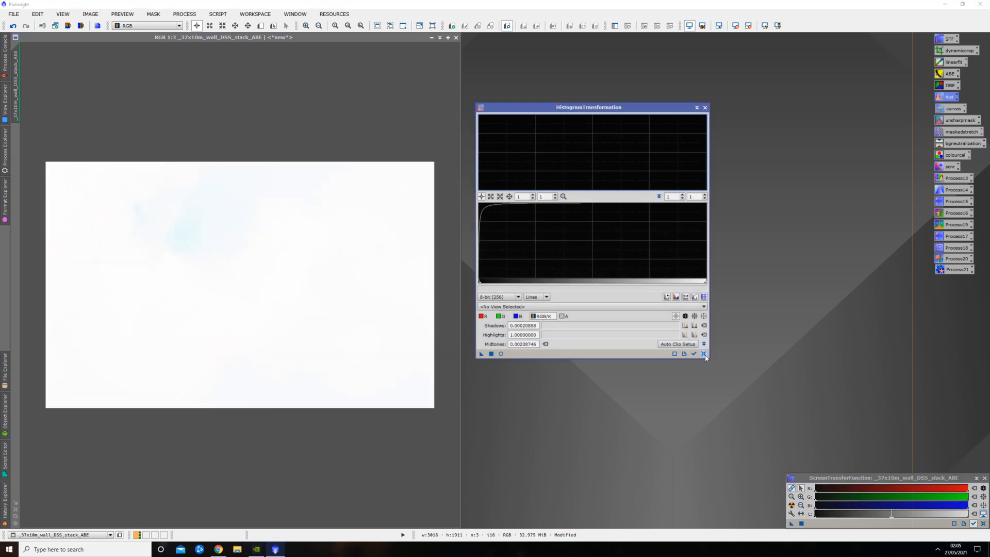
{"action": "left_click", "coordinate": [980, 523]}
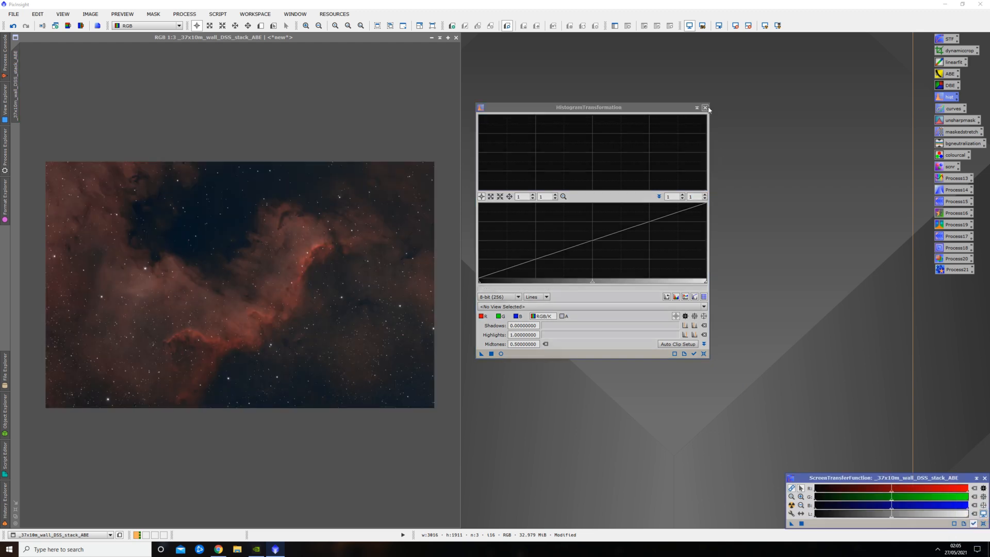
{"action": "left_click", "coordinate": [705, 108]}
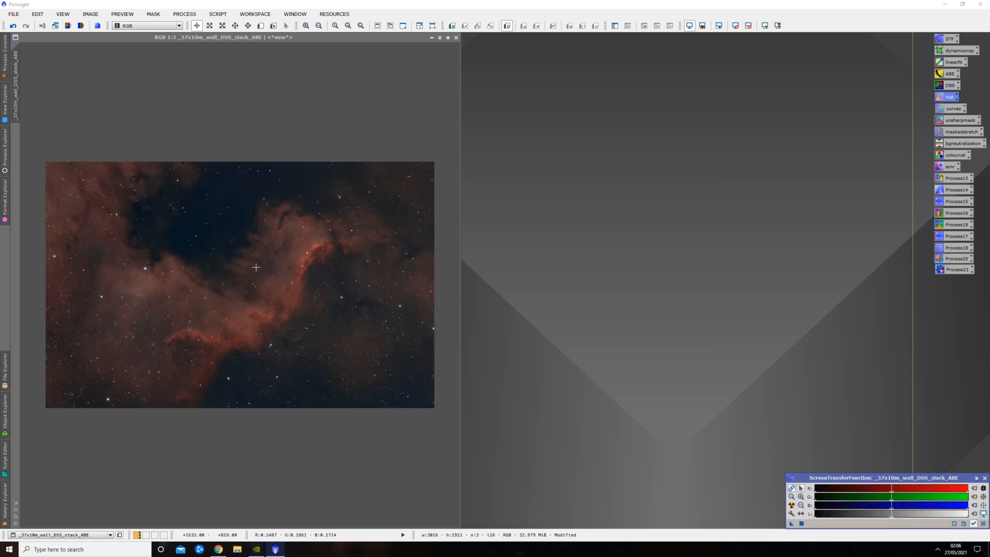
Run StarNet on the stretched image with stride 128 and star mask creation enabled, and close the tool.
{"action": "scroll", "coordinate": [257, 267], "scroll_direction": "up", "scroll_amount": 3}
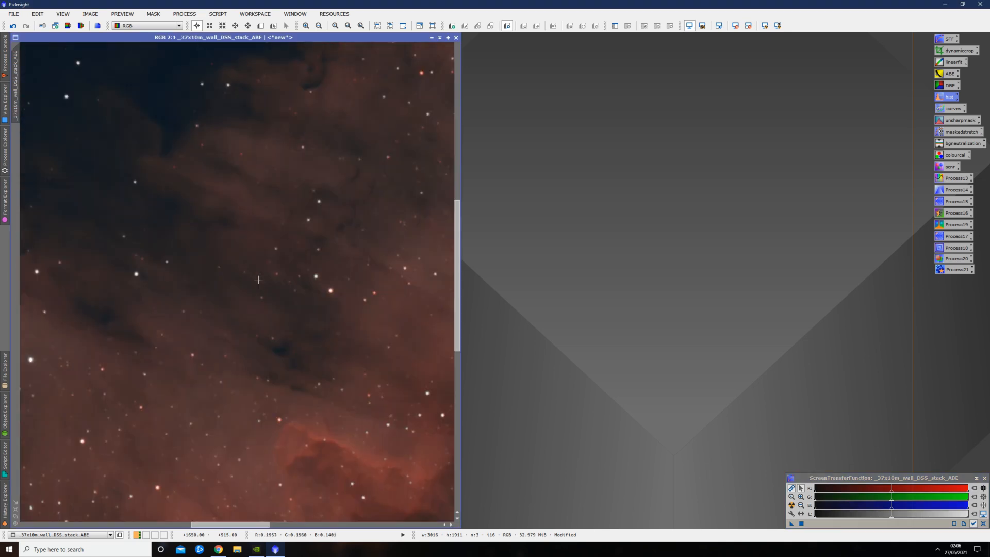
{"action": "scroll", "coordinate": [259, 280], "scroll_direction": "down", "scroll_amount": 2}
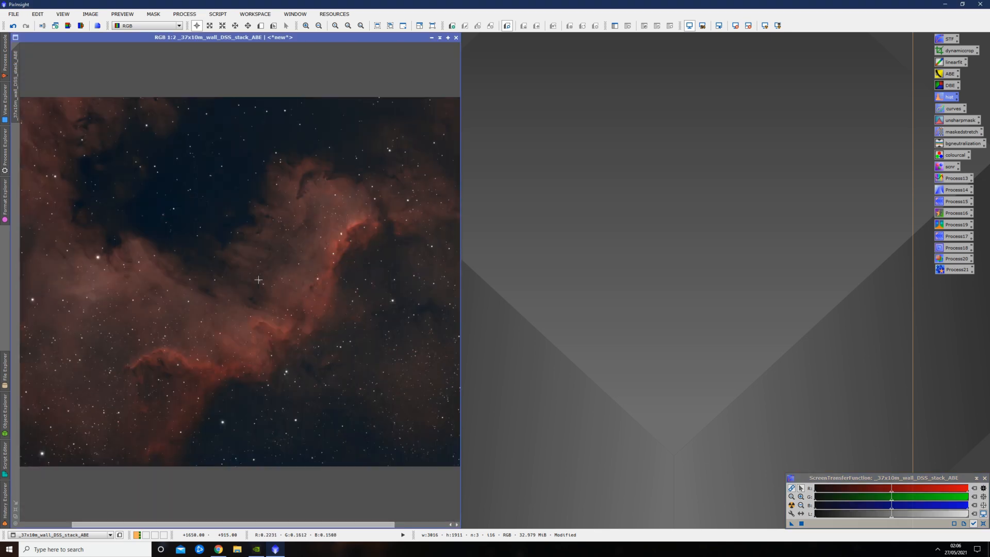
{"action": "scroll", "coordinate": [258, 279], "scroll_direction": "down", "scroll_amount": 1}
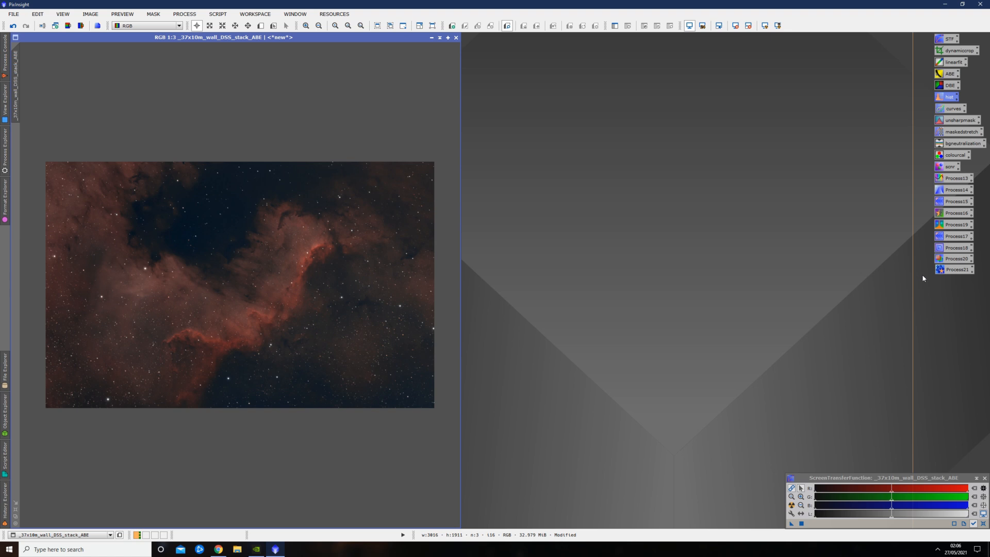
{"action": "double_click", "coordinate": [957, 270]}
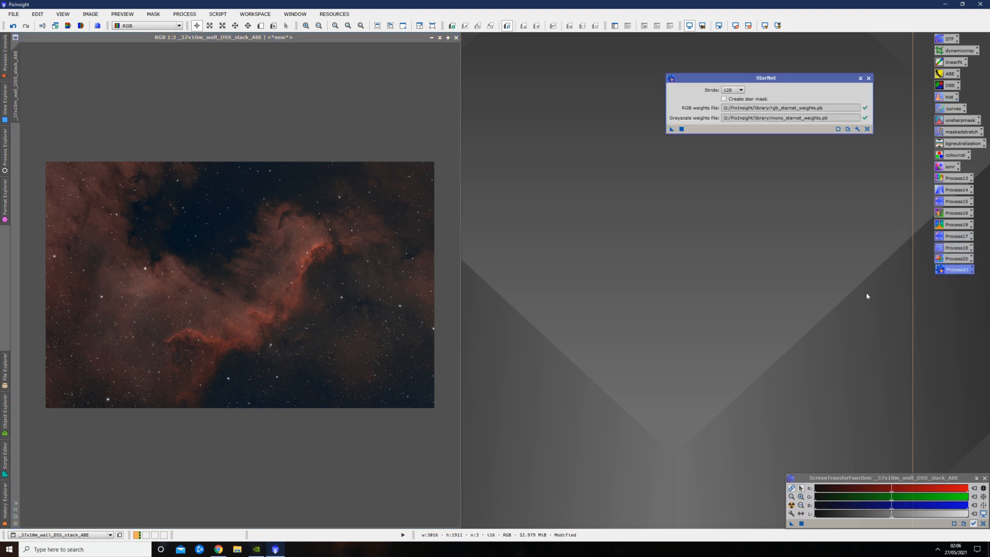
{"action": "left_click", "coordinate": [193, 15]}
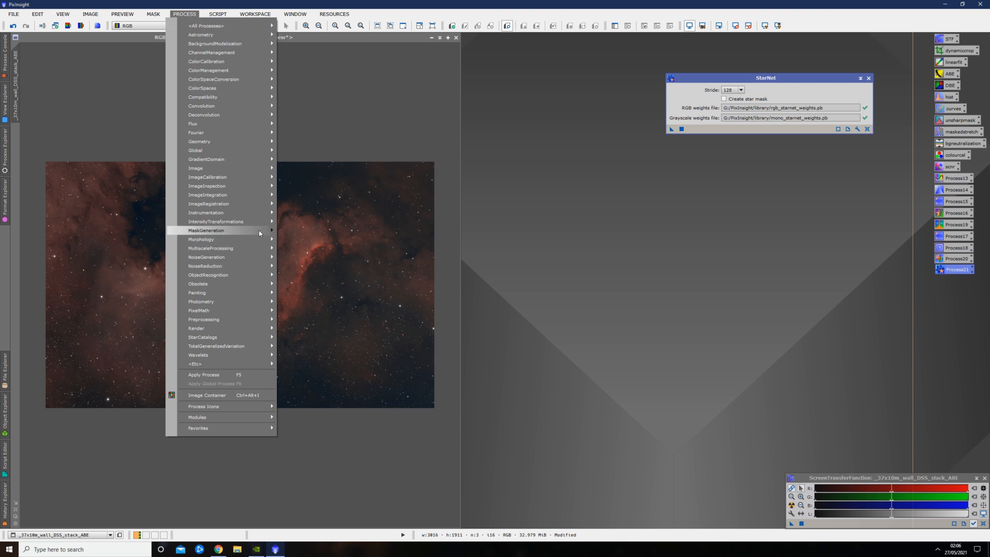
{"action": "mouse_move", "coordinate": [260, 233]}
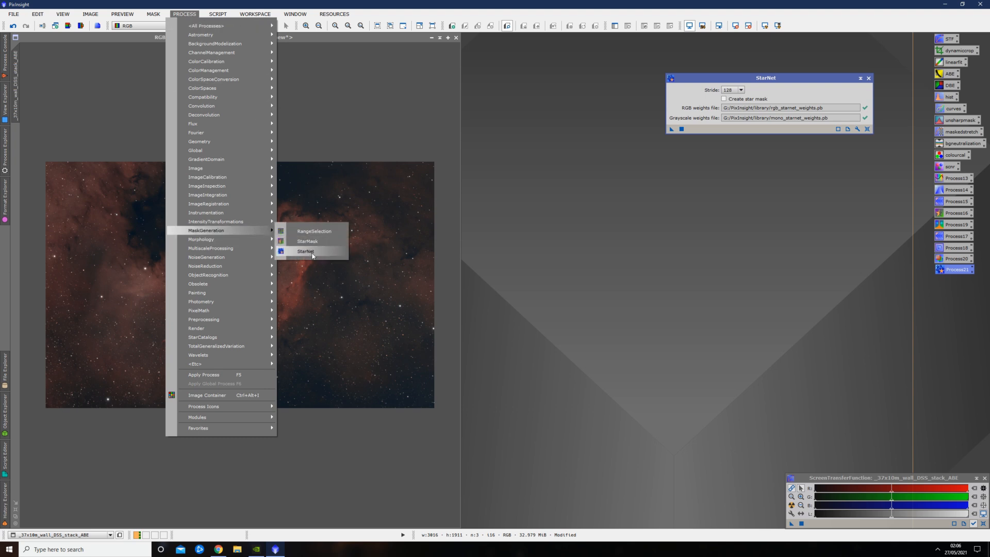
{"action": "left_click", "coordinate": [635, 204]}
{"action": "left_click_drag", "start_coordinate": [743, 82], "coordinate": [587, 123]}
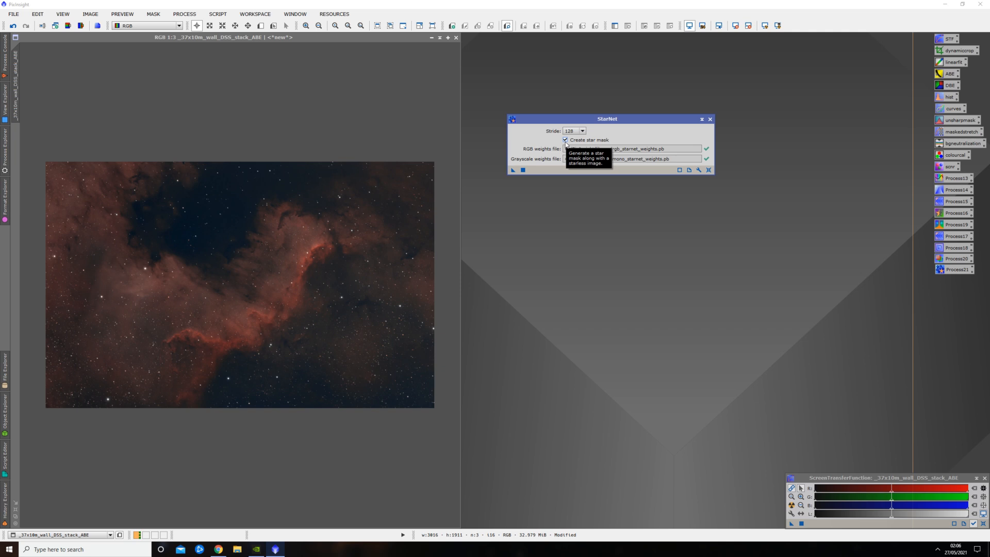
{"action": "left_click_drag", "start_coordinate": [513, 170], "coordinate": [336, 233]}
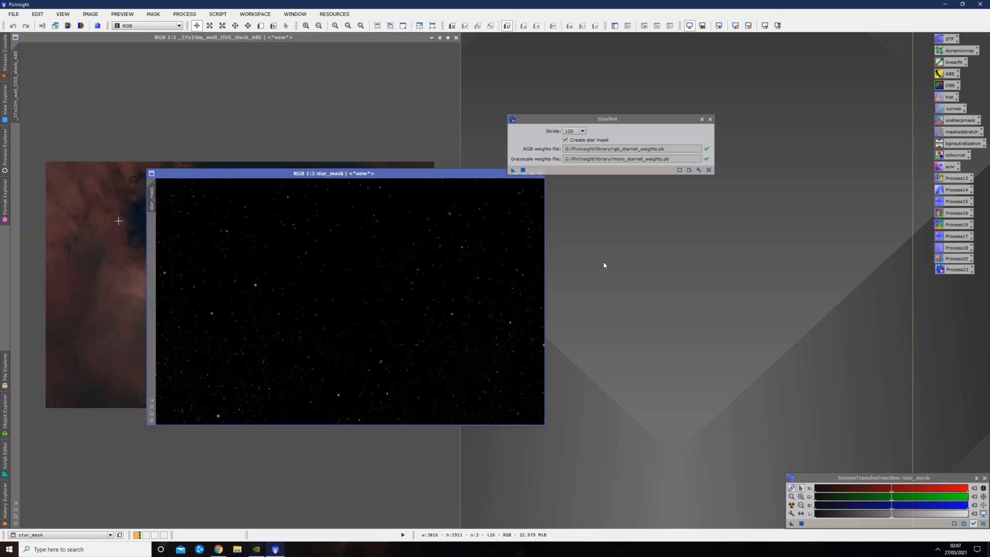
{"action": "left_click", "coordinate": [710, 119]}
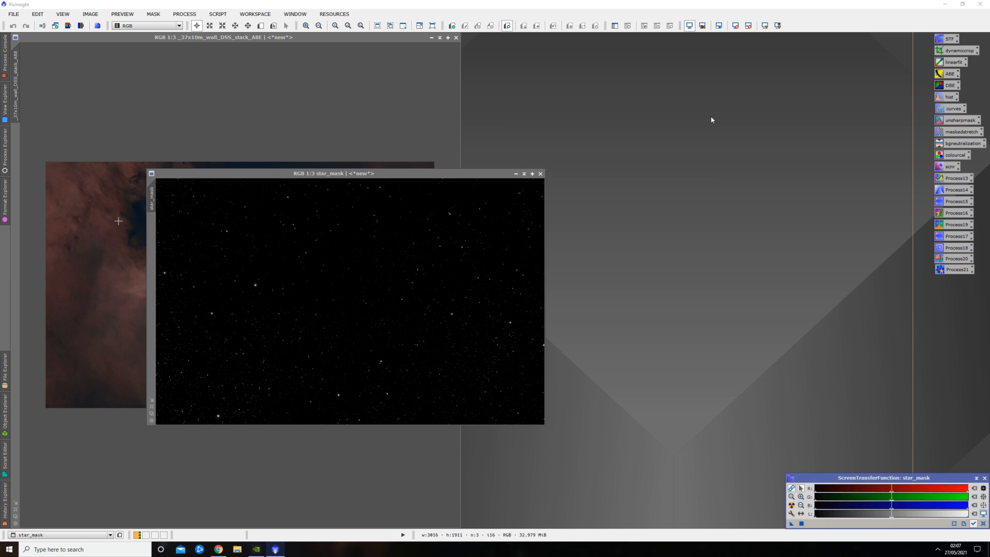
Move the star mask beside the starless nebula and examine both images at higher magnification to check the star separation.
{"action": "left_click_drag", "start_coordinate": [315, 176], "coordinate": [640, 147]}
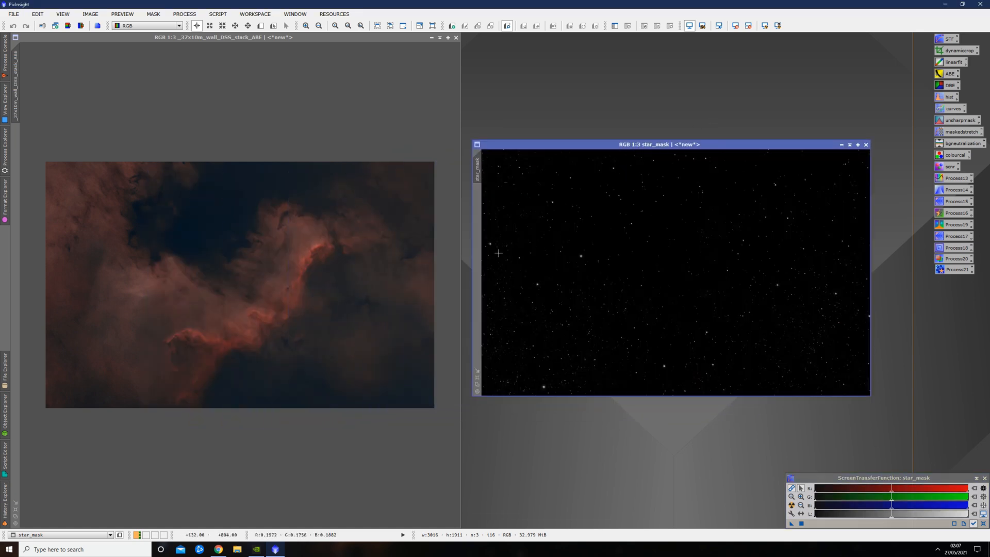
{"action": "scroll", "coordinate": [244, 321], "scroll_direction": "up", "scroll_amount": 2}
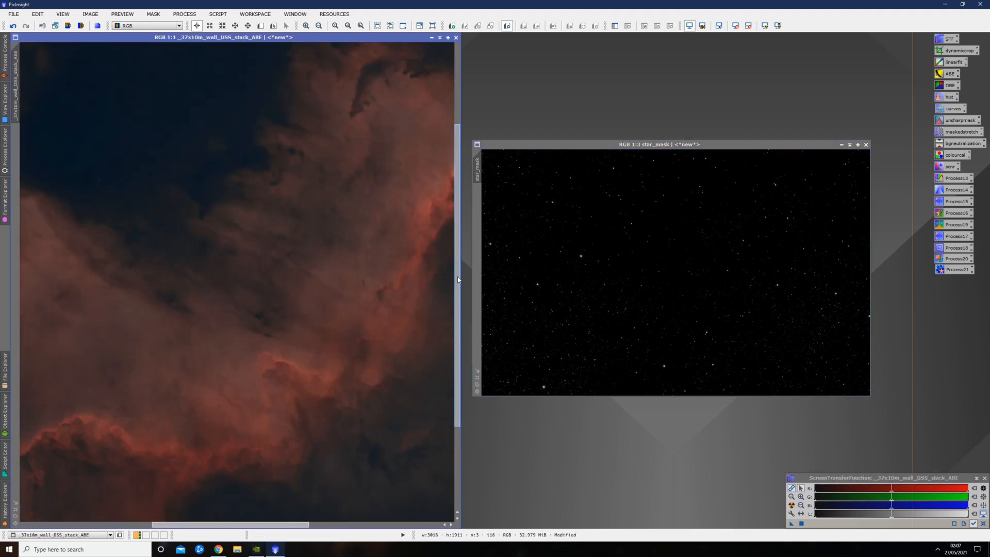
{"action": "left_click_drag", "start_coordinate": [458, 281], "coordinate": [458, 362]}
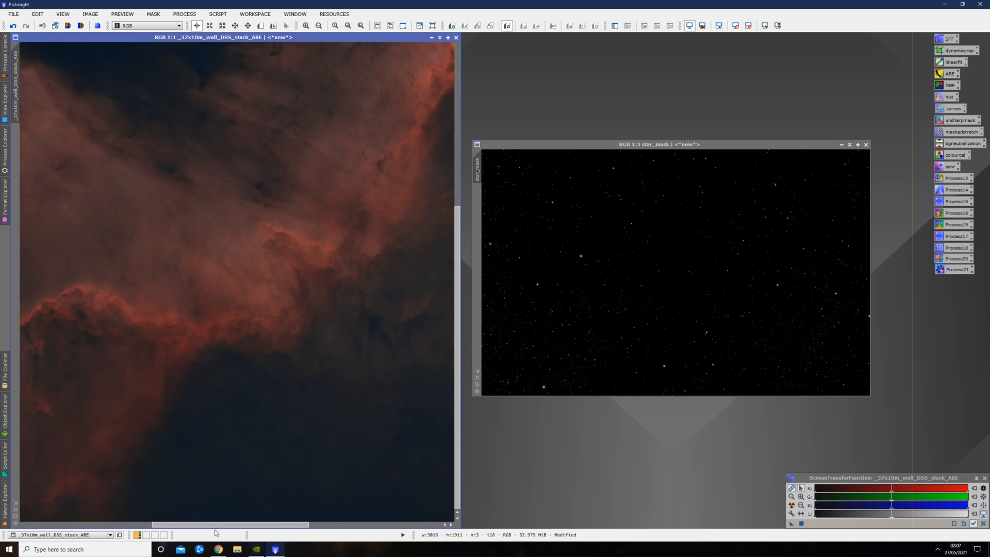
{"action": "left_click_drag", "start_coordinate": [218, 524], "coordinate": [142, 525]}
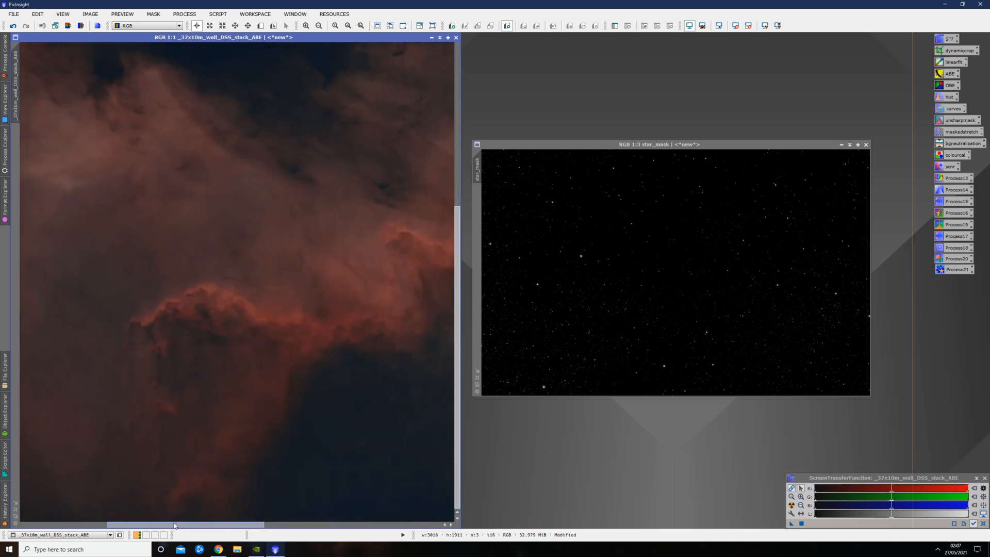
{"action": "scroll", "coordinate": [243, 294], "scroll_direction": "down", "scroll_amount": 2}
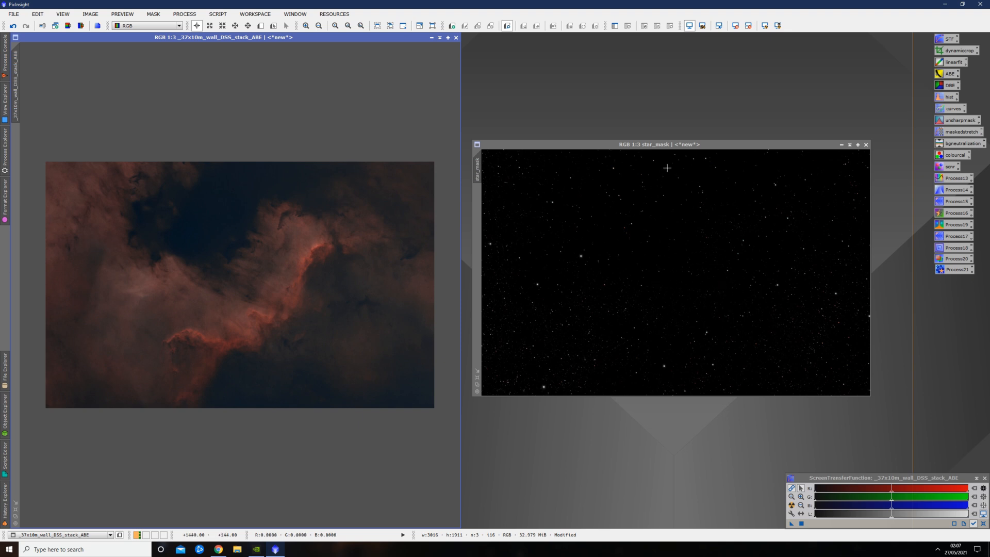
{"action": "scroll", "coordinate": [661, 284], "scroll_direction": "up", "scroll_amount": 3}
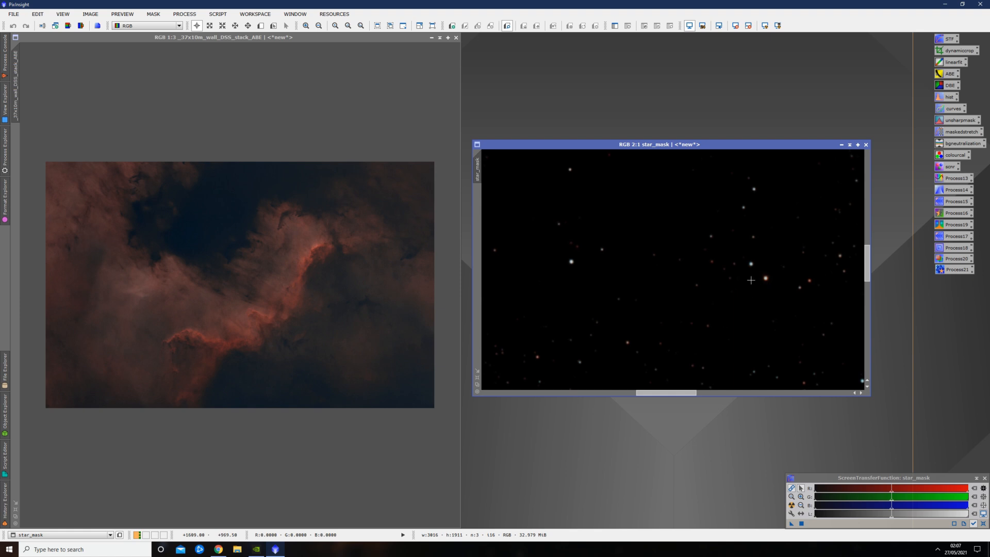
{"action": "left_click_drag", "start_coordinate": [868, 263], "coordinate": [869, 212]}
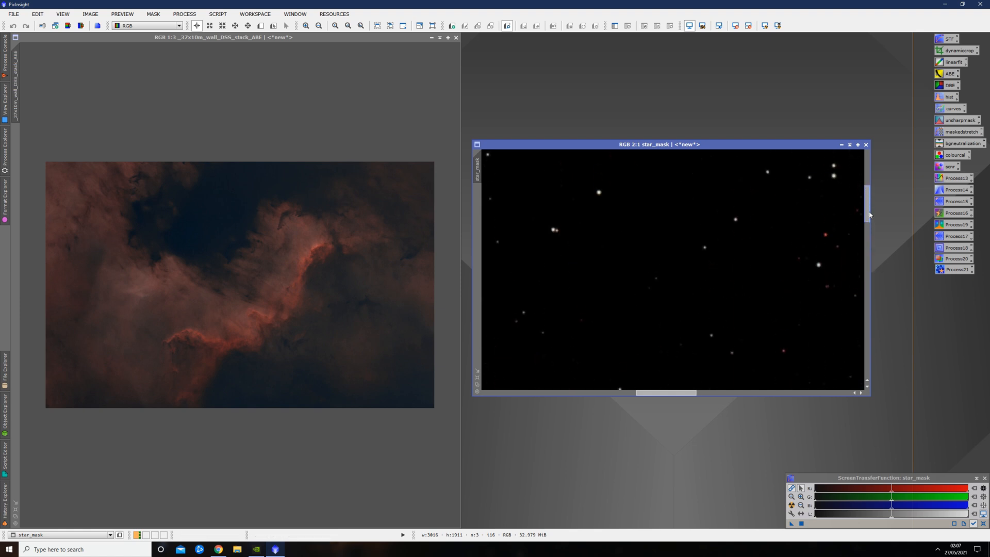
{"action": "scroll", "coordinate": [625, 253], "scroll_direction": "down", "scroll_amount": 4}
{"action": "scroll", "coordinate": [625, 253], "scroll_direction": "up", "scroll_amount": 1}
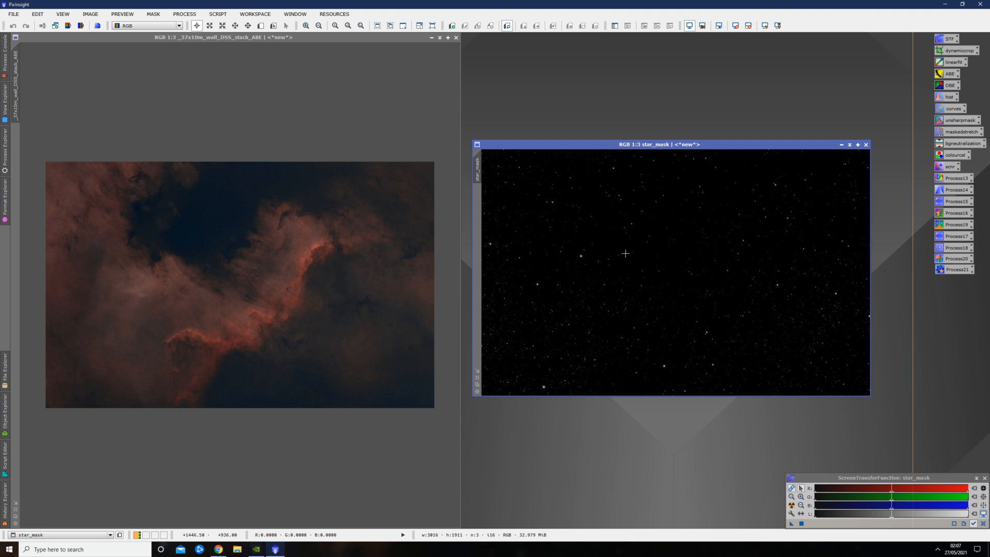
Change the star mask image's identifier to stars.
{"action": "left_click", "coordinate": [274, 132]}
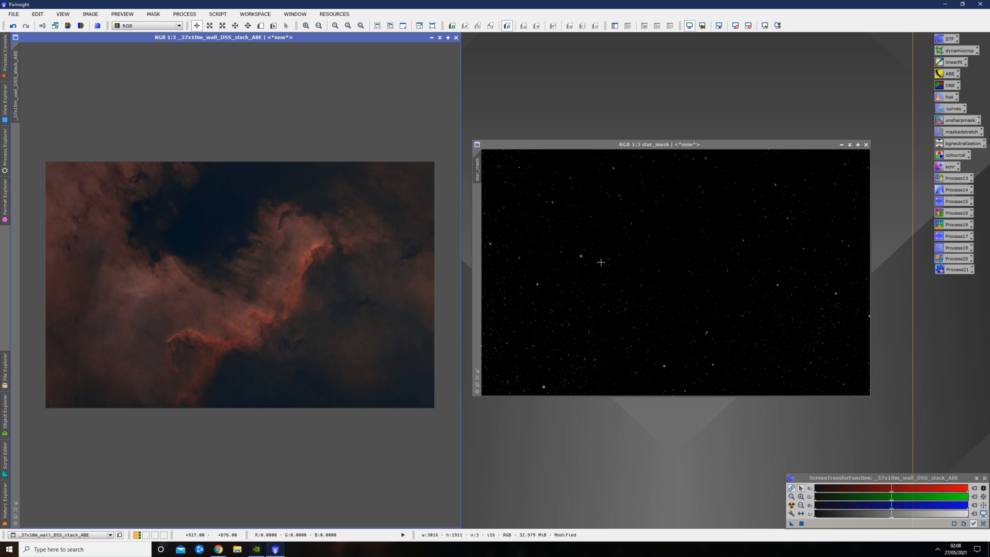
{"action": "right_click", "coordinate": [657, 244]}
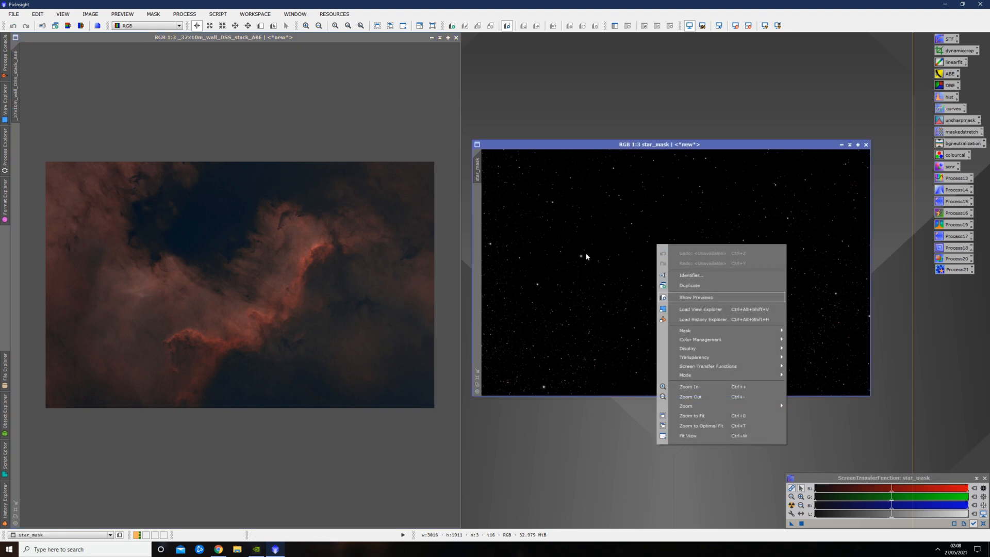
{"action": "right_click", "coordinate": [598, 239]}
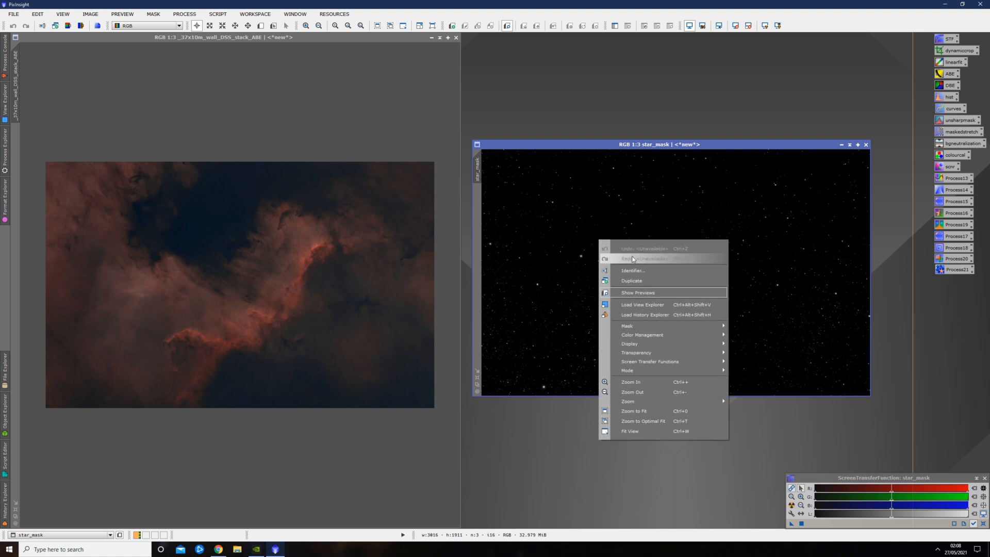
{"action": "left_click", "coordinate": [639, 270]}
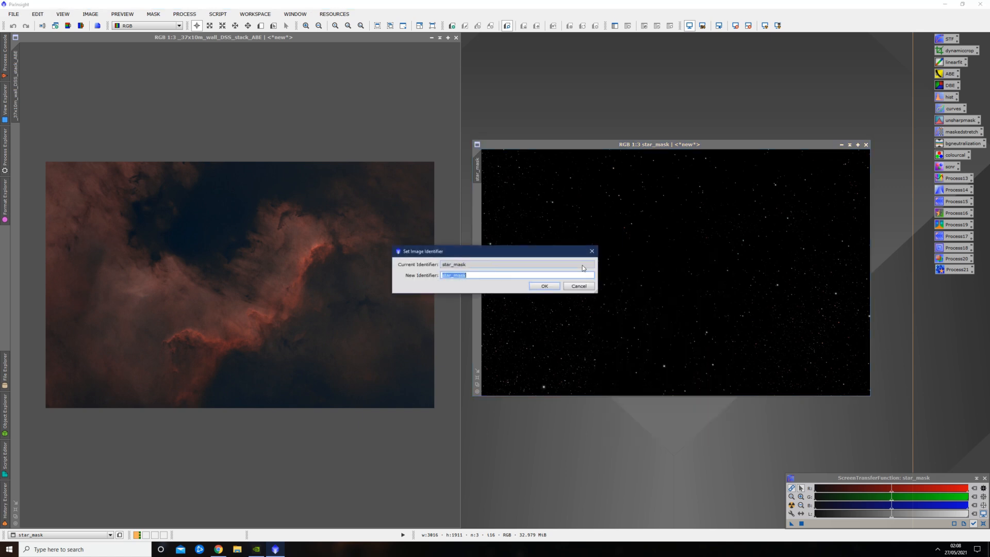
{"action": "type", "text": "s"}
{"action": "left_click", "coordinate": [544, 286]}
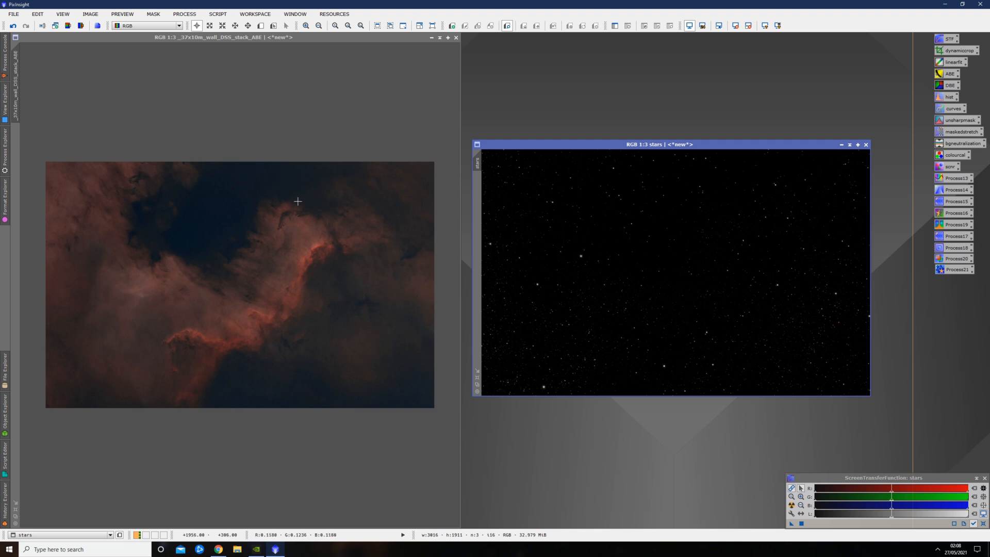
Extract the starless nebula's RGB channels with ChannelExtraction into target images named r, g and b, and close the tool.
{"action": "left_click", "coordinate": [187, 15]}
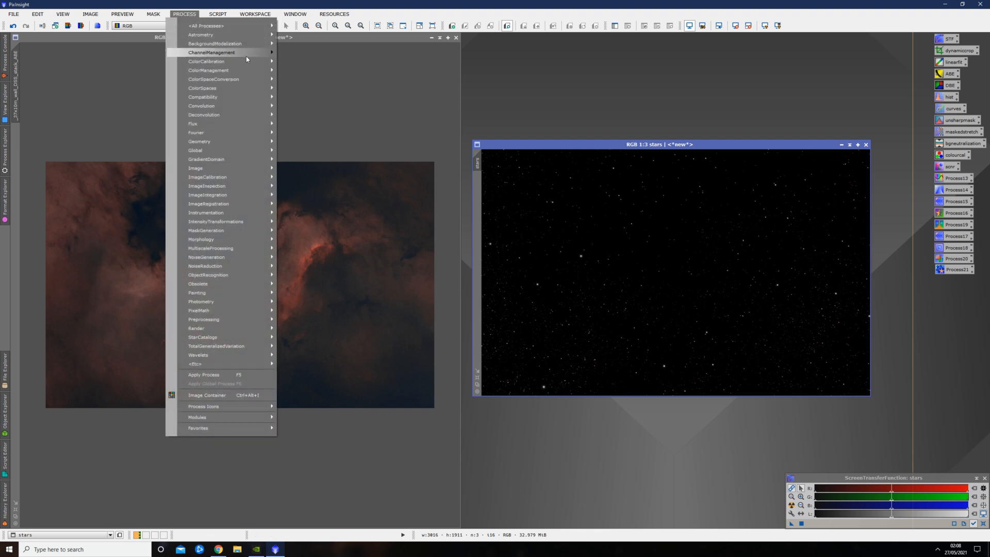
{"action": "mouse_move", "coordinate": [246, 58]}
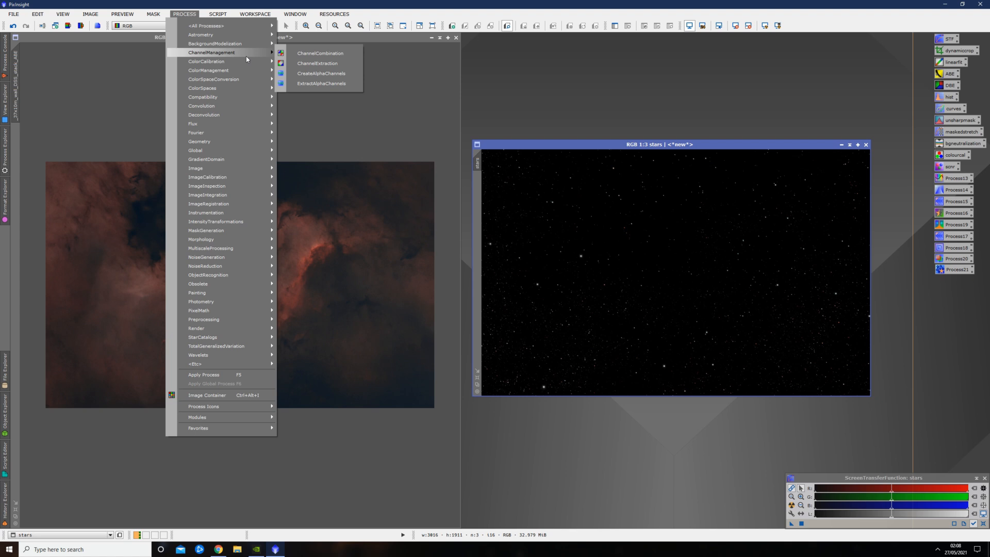
{"action": "left_click", "coordinate": [306, 63]}
{"action": "left_click_drag", "start_coordinate": [571, 158], "coordinate": [443, 82]}
{"action": "left_click", "coordinate": [457, 102]}
{"action": "type", "text": "r"}
{"action": "left_click", "coordinate": [458, 112]}
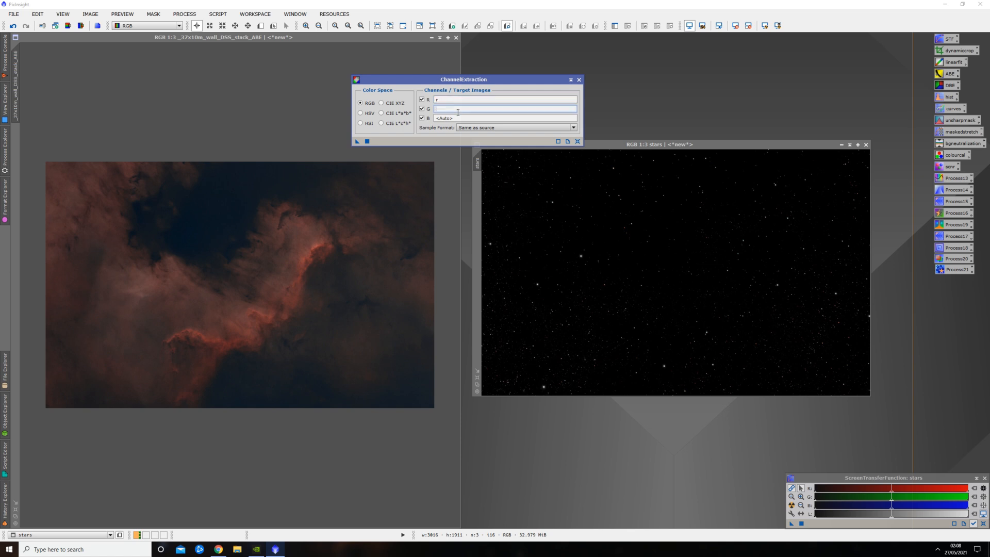
{"action": "left_click", "coordinate": [457, 118]}
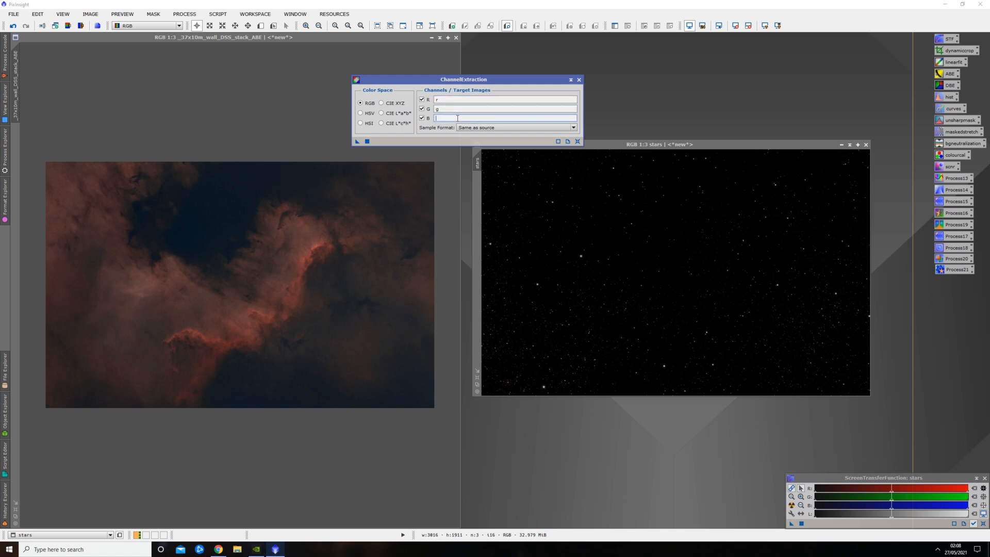
{"action": "type", "text": "b"}
{"action": "left_click_drag", "start_coordinate": [357, 141], "coordinate": [270, 266]}
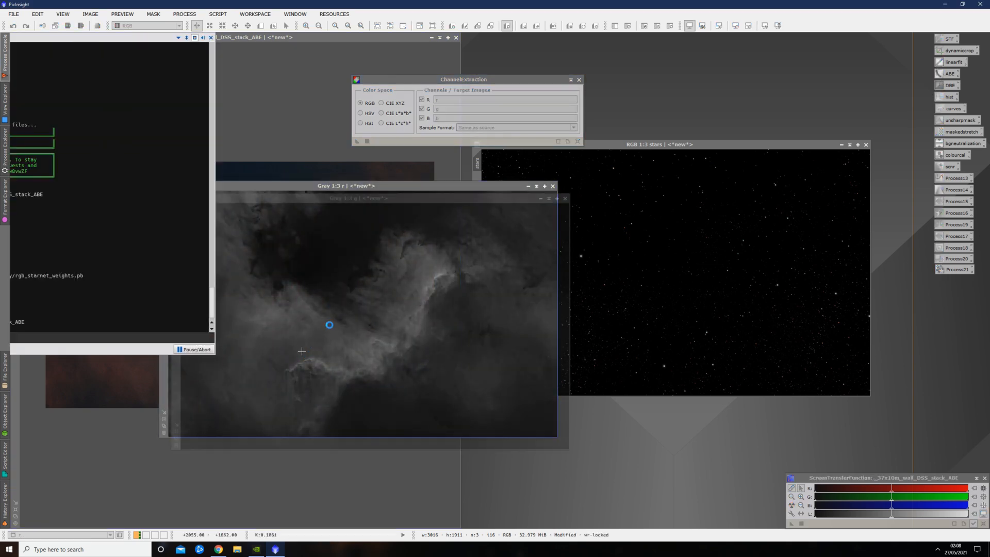
{"action": "left_click", "coordinate": [579, 79]}
Minimise the starless colour image and the stars image, and spread out the r, g and b channel images for comparison.
{"action": "left_click", "coordinate": [432, 38]}
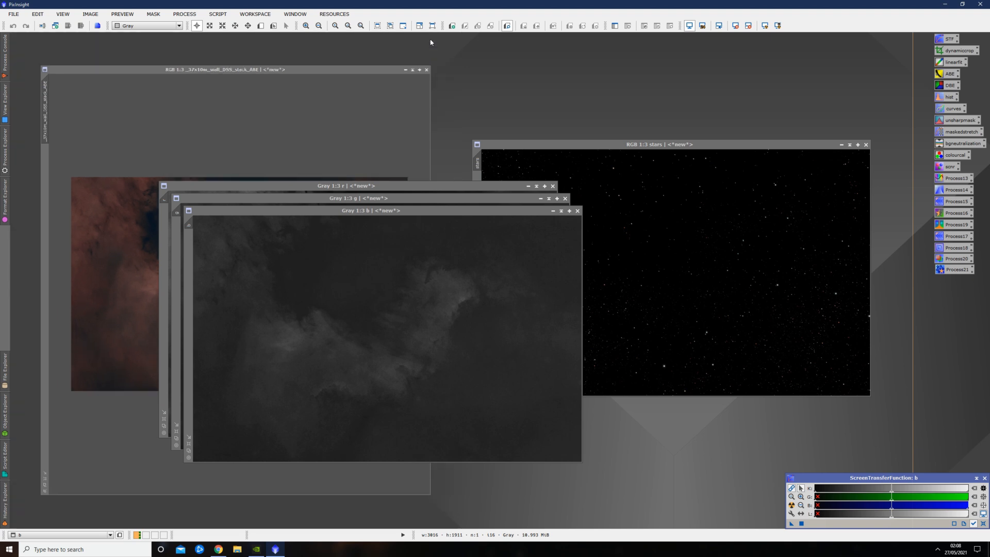
{"action": "left_click_drag", "start_coordinate": [279, 285], "coordinate": [935, 317]}
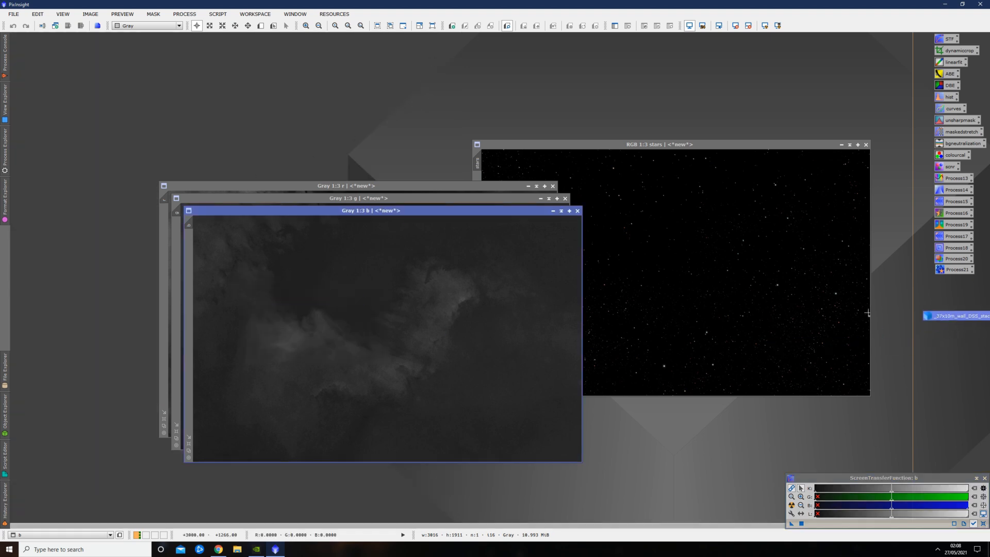
{"action": "left_click_drag", "start_coordinate": [316, 192], "coordinate": [166, 42]}
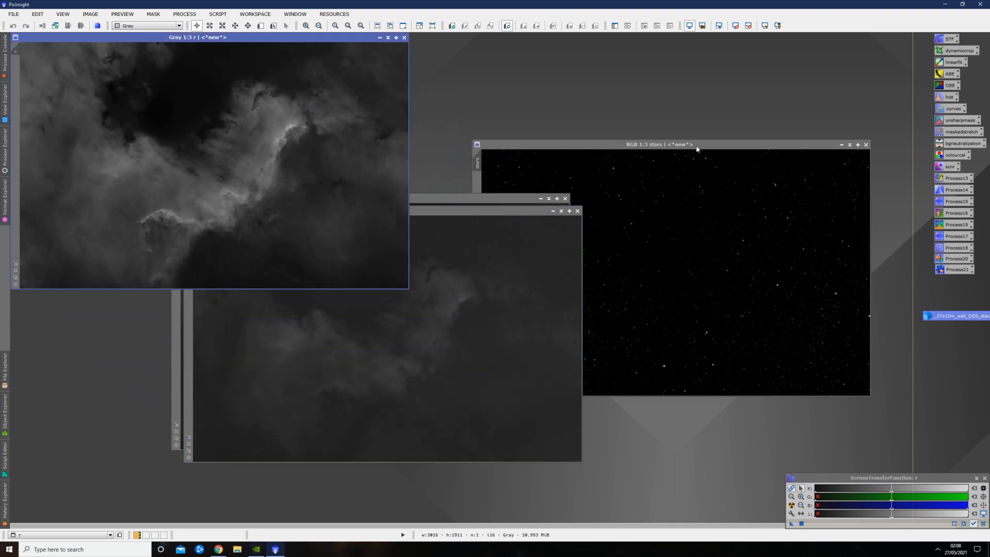
{"action": "left_click_drag", "start_coordinate": [697, 149], "coordinate": [731, 100]}
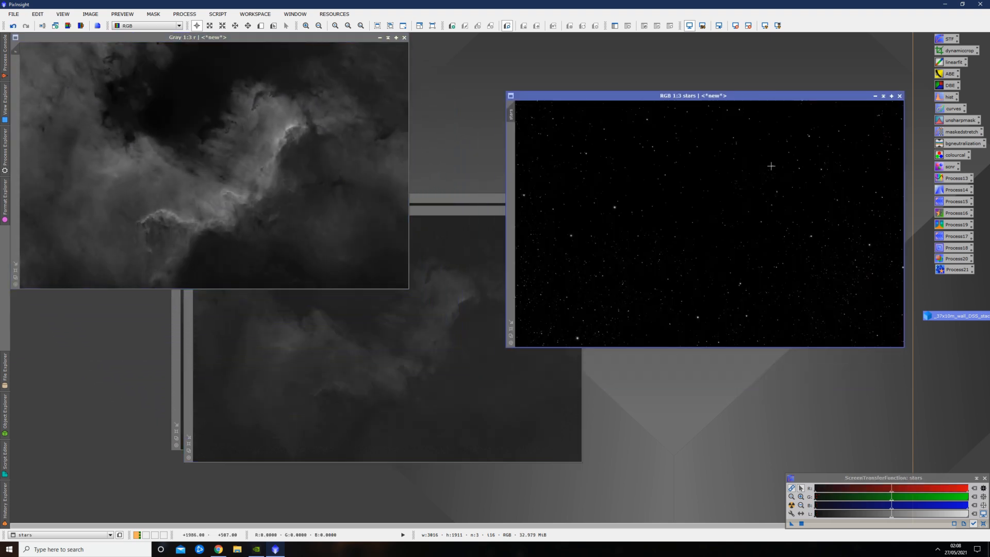
{"action": "left_click", "coordinate": [875, 96]}
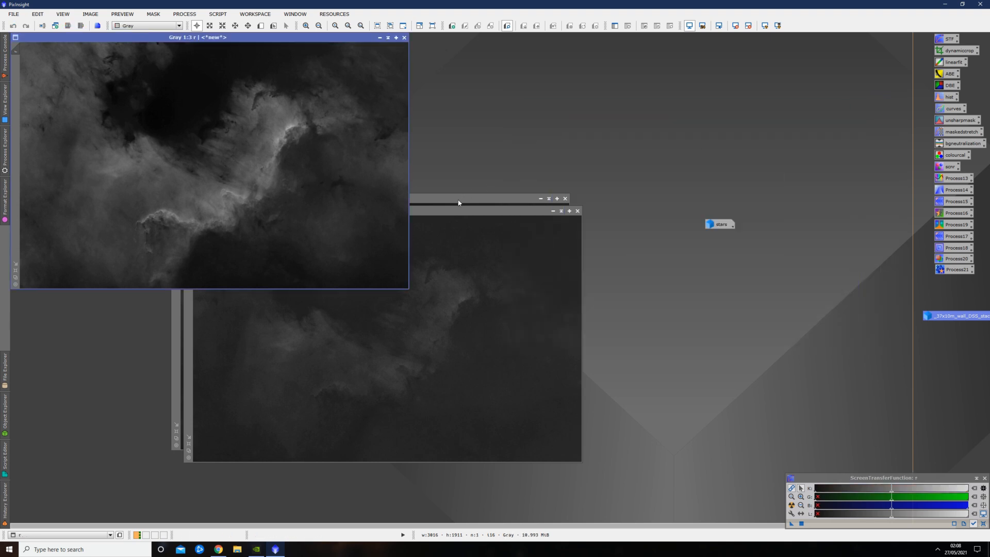
{"action": "left_click_drag", "start_coordinate": [459, 202], "coordinate": [737, 52]}
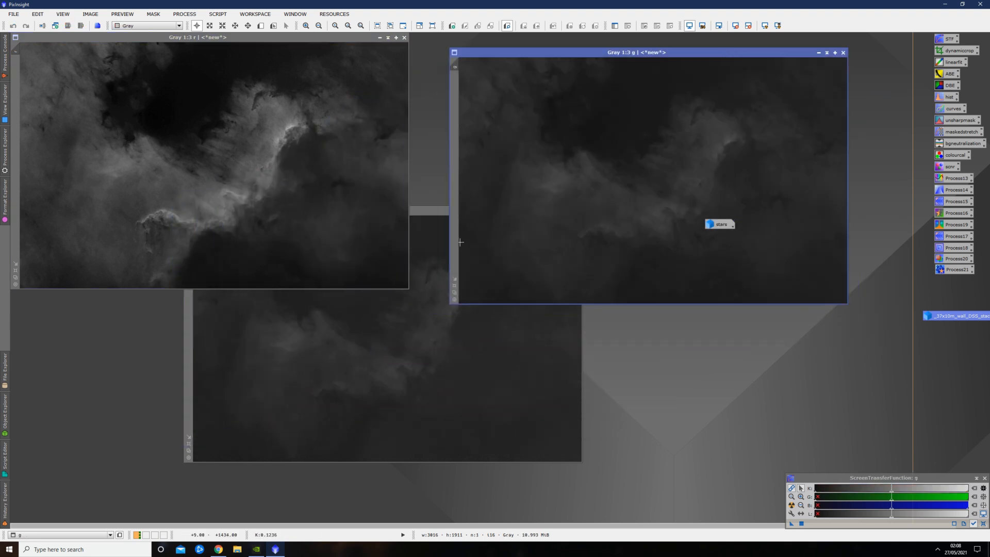
{"action": "left_click", "coordinate": [412, 304]}
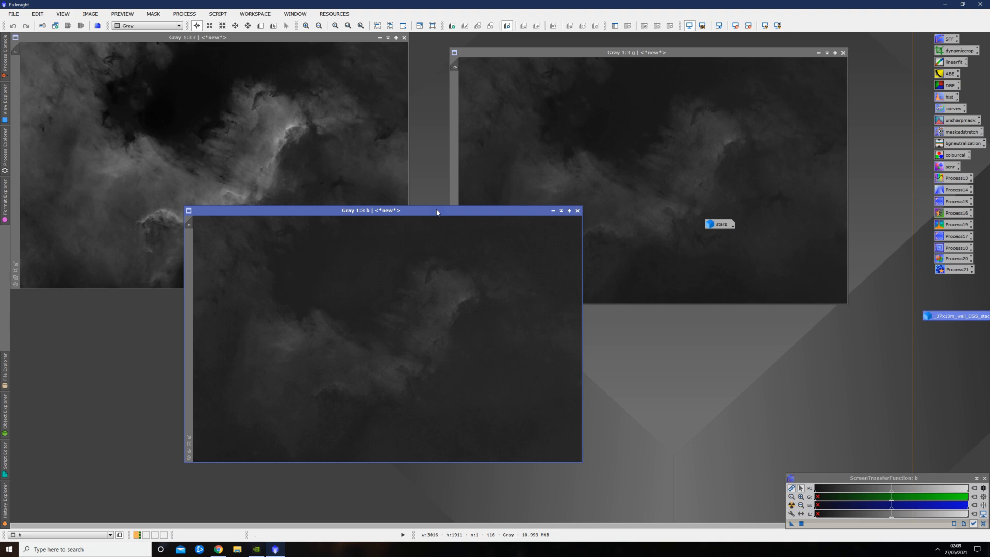
{"action": "left_click_drag", "start_coordinate": [437, 211], "coordinate": [413, 278]}
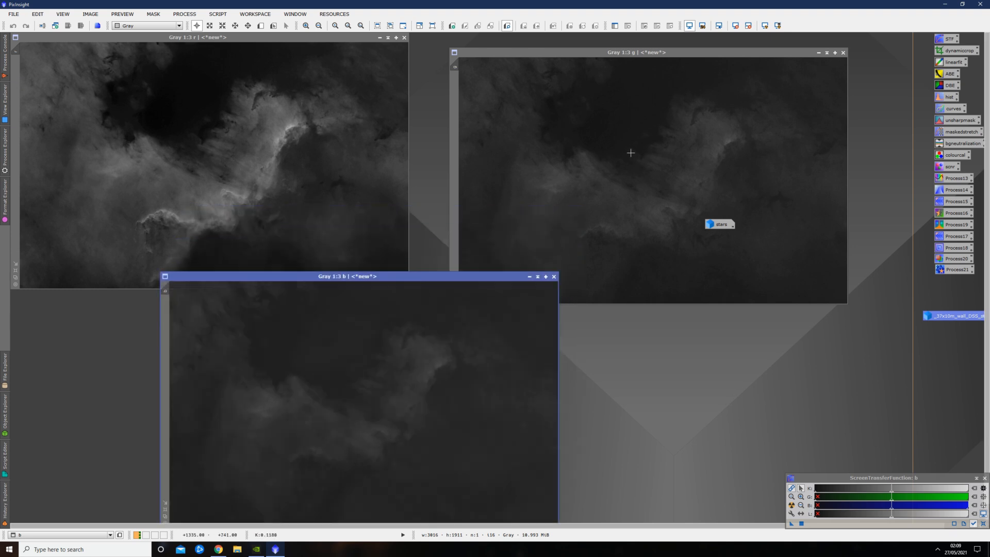
Compare detail and noise in the red, green and blue channel images at 1:1 magnification.
{"action": "left_click", "coordinate": [235, 165]}
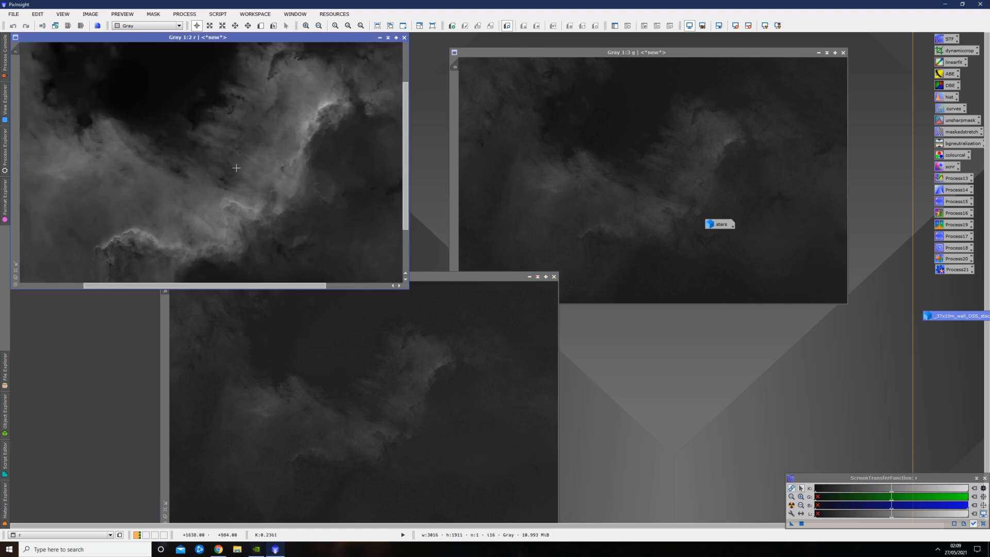
{"action": "scroll", "coordinate": [235, 168], "scroll_direction": "up", "scroll_amount": 1}
{"action": "scroll", "coordinate": [279, 177], "scroll_direction": "up", "scroll_amount": 1}
{"action": "left_click", "coordinate": [538, 186]}
{"action": "scroll", "coordinate": [643, 185], "scroll_direction": "up", "scroll_amount": 2}
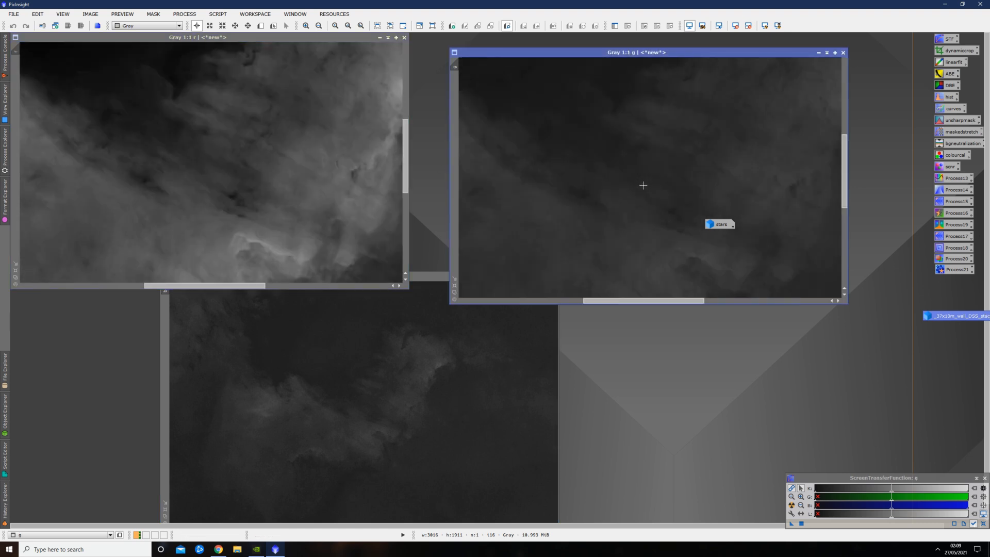
{"action": "left_click", "coordinate": [402, 400]}
{"action": "scroll", "coordinate": [415, 396], "scroll_direction": "up", "scroll_amount": 2}
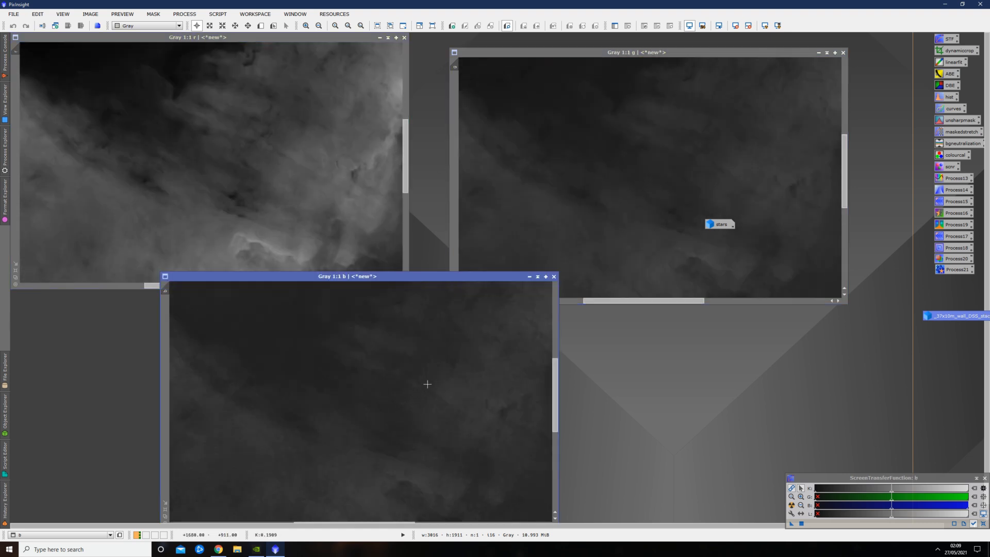
{"action": "left_click_drag", "start_coordinate": [462, 277], "coordinate": [462, 185]}
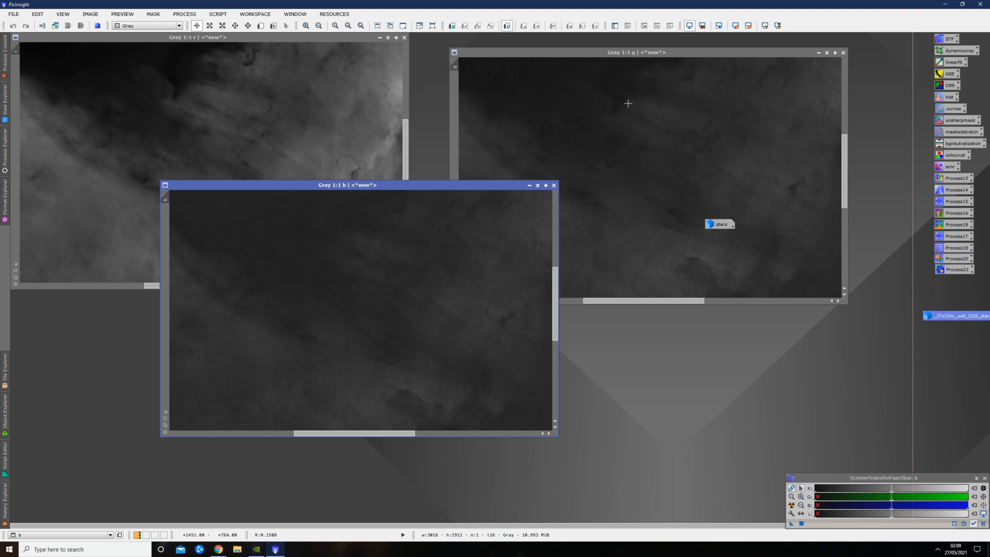
Compare the green and blue channel images side by side at 1:3 and again at 1:1.
{"action": "left_click", "coordinate": [671, 234]}
{"action": "scroll", "coordinate": [671, 234], "scroll_direction": "down", "scroll_amount": 1}
{"action": "left_click", "coordinate": [410, 300]}
{"action": "scroll", "coordinate": [439, 292], "scroll_direction": "down", "scroll_amount": 2}
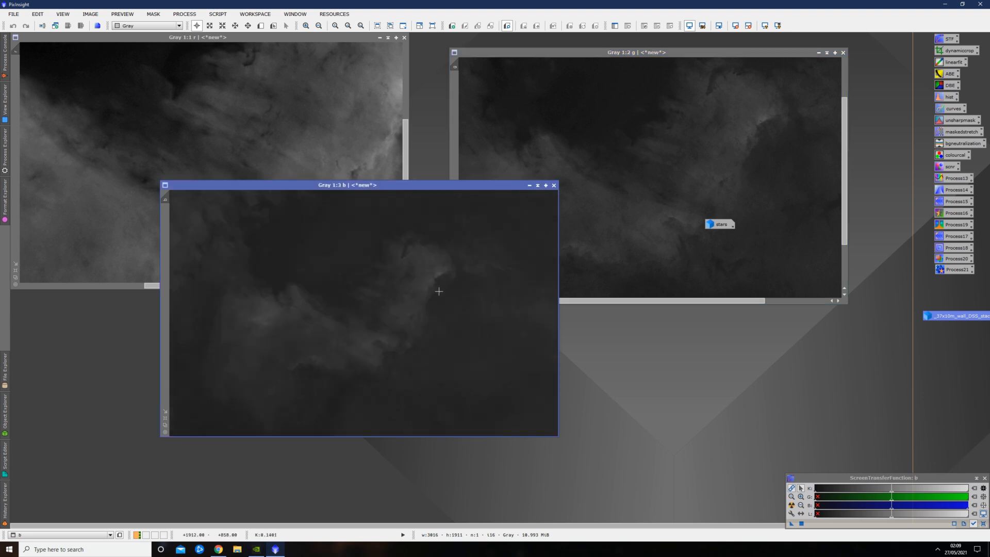
{"action": "left_click", "coordinate": [643, 211]}
{"action": "scroll", "coordinate": [643, 211], "scroll_direction": "down", "scroll_amount": 1}
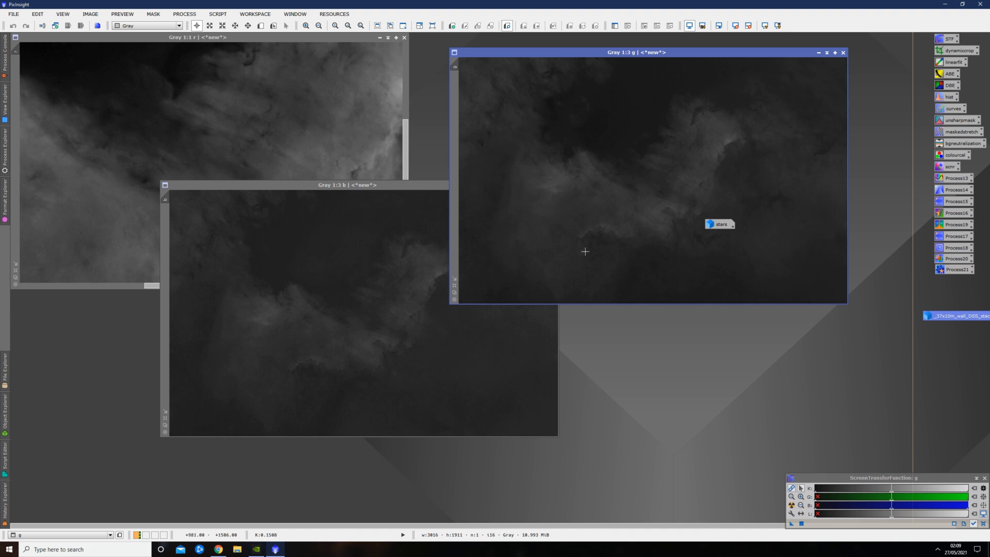
{"action": "left_click_drag", "start_coordinate": [398, 188], "coordinate": [341, 198]}
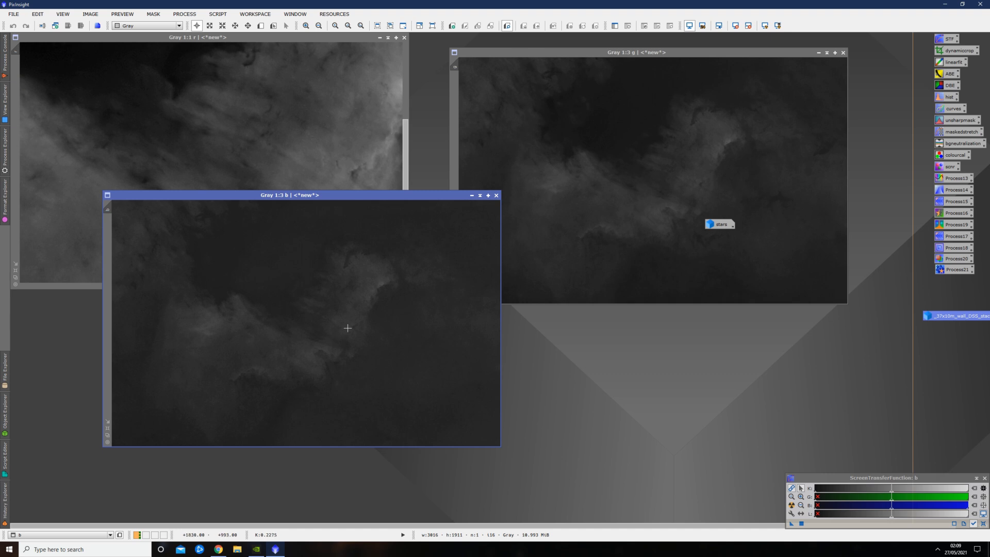
{"action": "scroll", "coordinate": [304, 360], "scroll_direction": "up", "scroll_amount": 2}
{"action": "scroll", "coordinate": [671, 149], "scroll_direction": "up", "scroll_amount": 2}
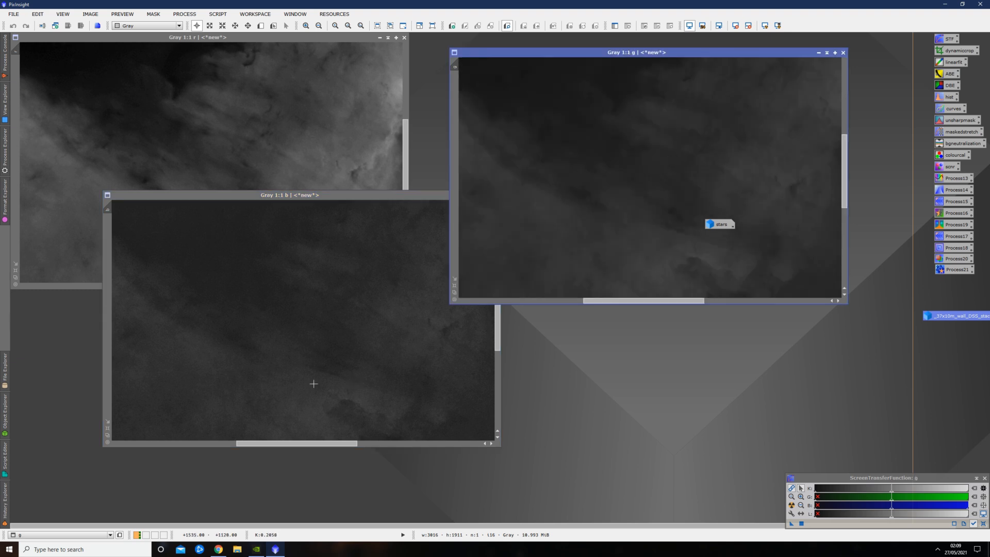
{"action": "left_click", "coordinate": [389, 203]}
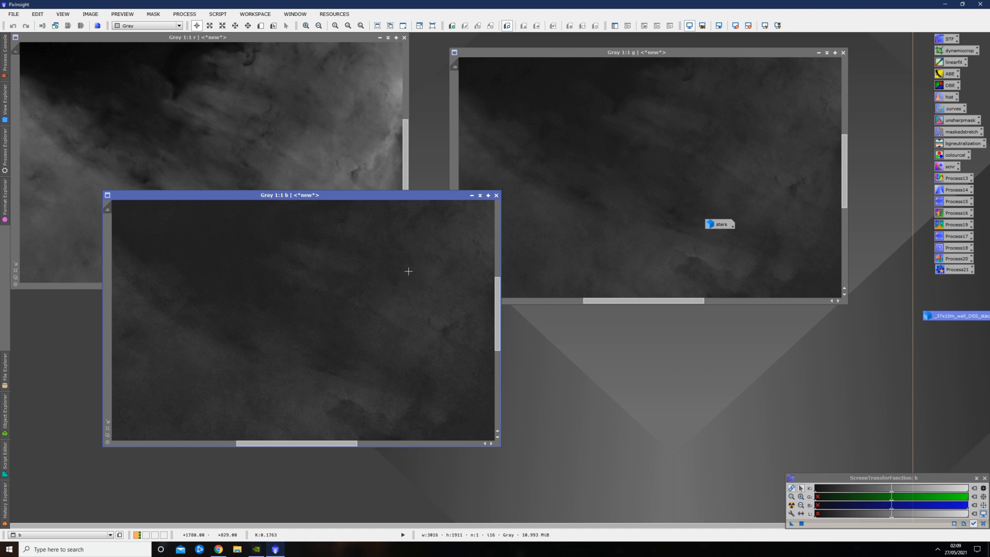
Close the blue channel image and show the red and green channel images in full at 1:3 for comparison.
{"action": "left_click", "coordinate": [497, 195]}
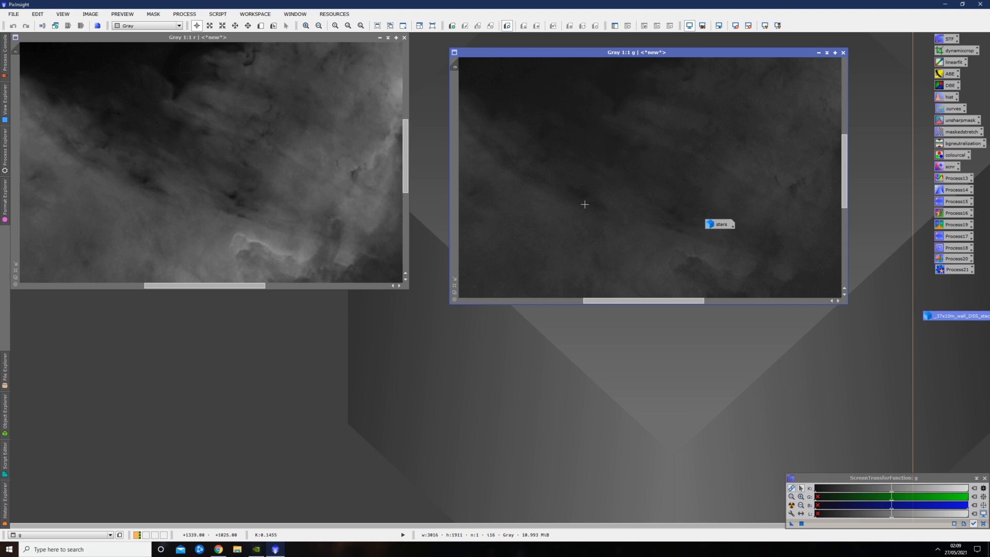
{"action": "scroll", "coordinate": [591, 205], "scroll_direction": "down", "scroll_amount": 3}
{"action": "left_click", "coordinate": [278, 204]}
{"action": "scroll", "coordinate": [278, 204], "scroll_direction": "down", "scroll_amount": 2}
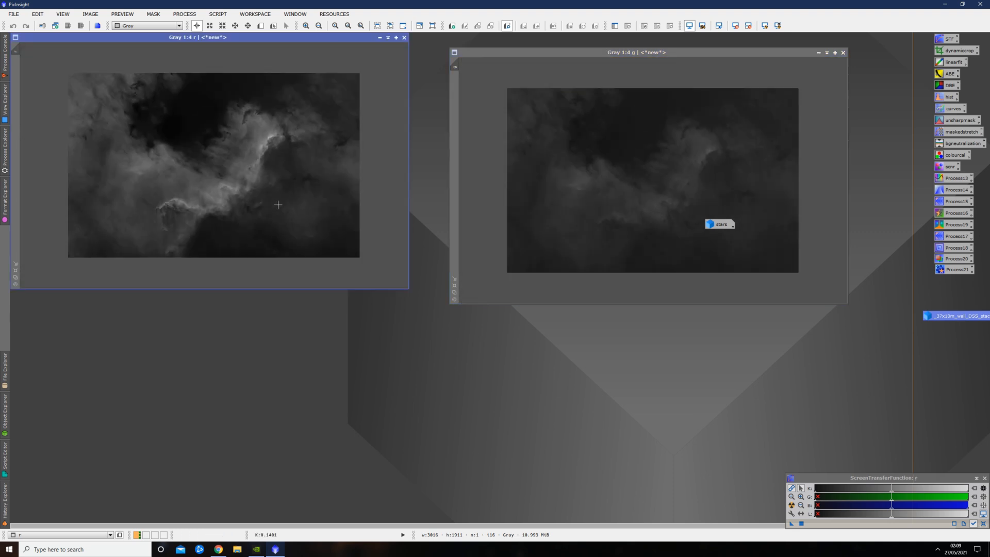
{"action": "left_click", "coordinate": [604, 204]}
{"action": "scroll", "coordinate": [604, 203], "scroll_direction": "up", "scroll_amount": 1}
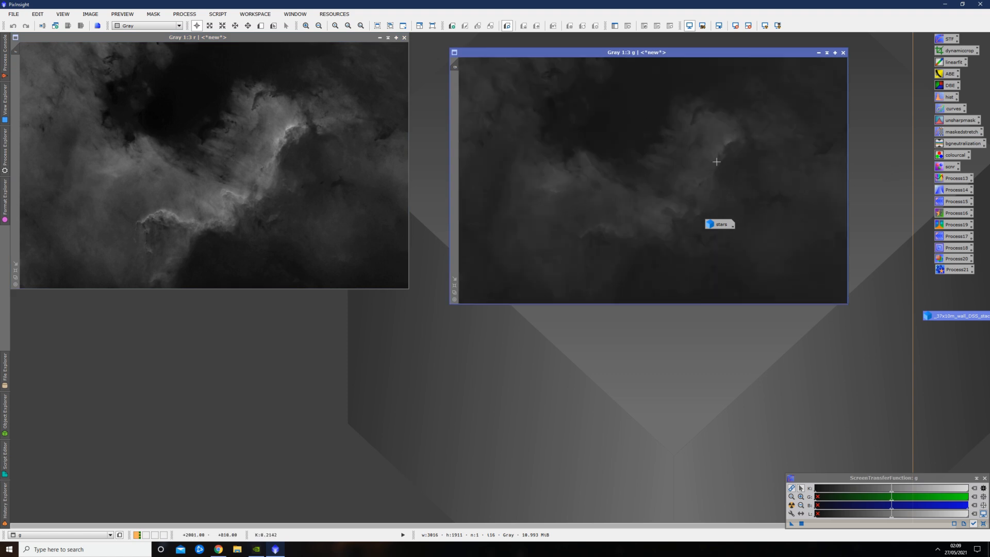
Open HistogramTransformation for the g image with a real-time preview, and arrange the tool so the preview and red channel are both visible.
{"action": "double_click", "coordinate": [948, 98]}
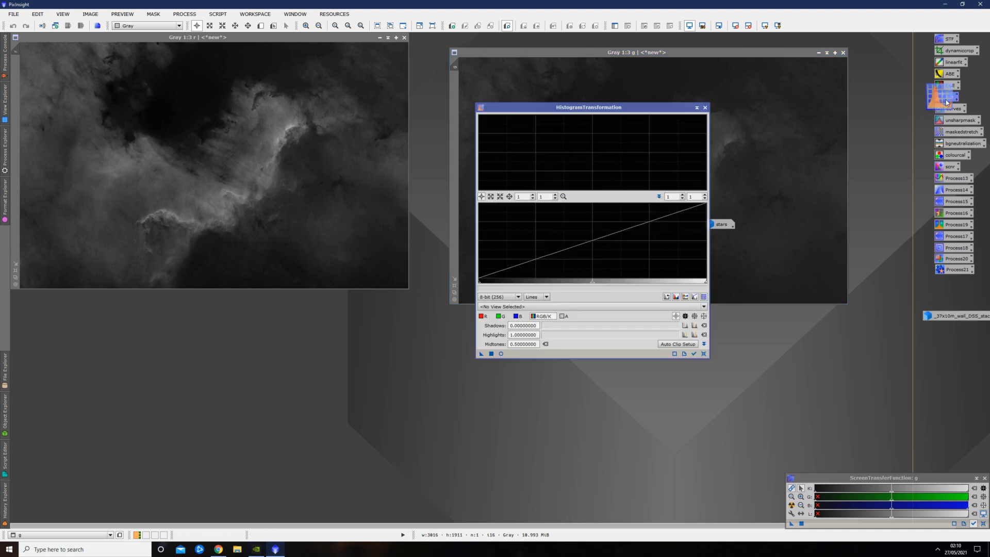
{"action": "left_click", "coordinate": [597, 307]}
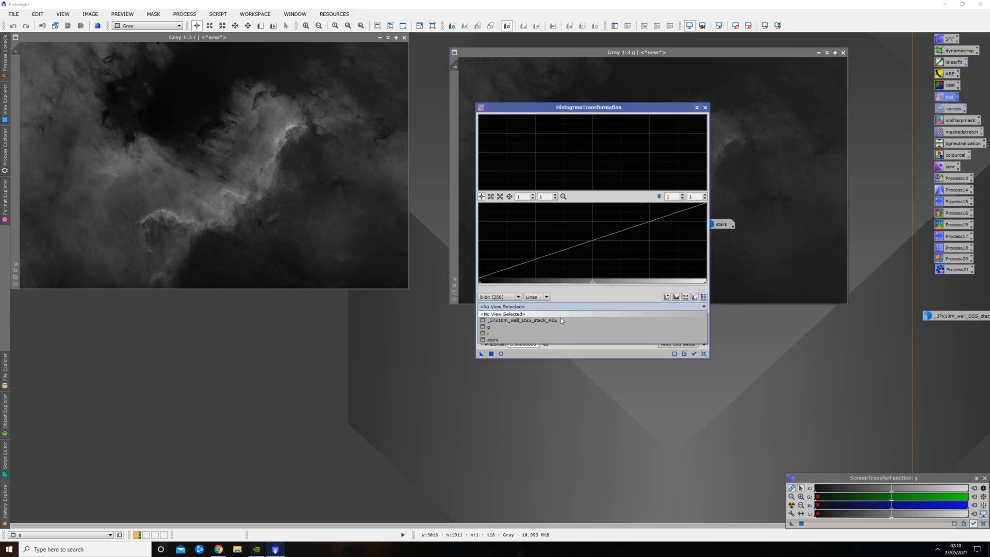
{"action": "left_click", "coordinate": [497, 328]}
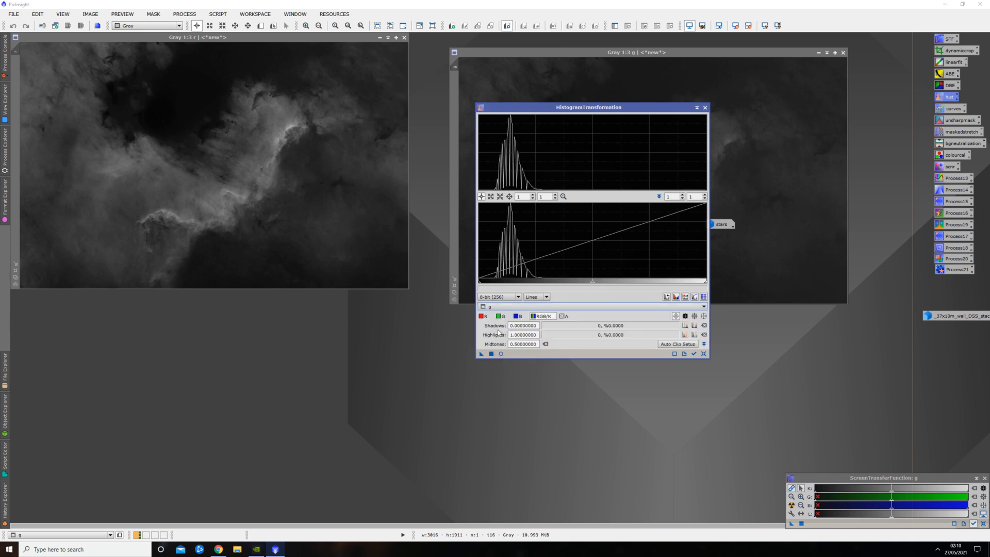
{"action": "left_click_drag", "start_coordinate": [558, 107], "coordinate": [588, 85]}
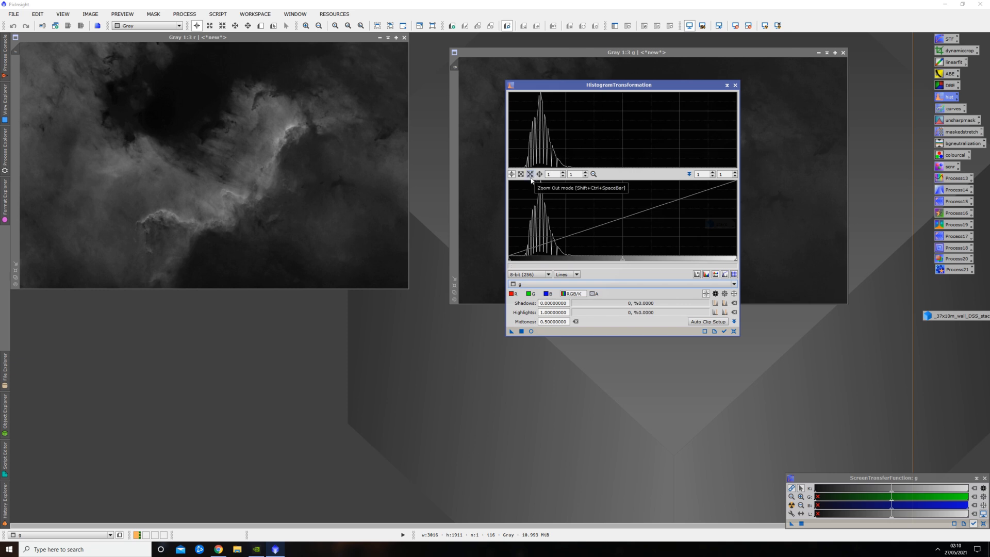
{"action": "mouse_move", "coordinate": [651, 89]}
{"action": "left_mouse_down"}
{"action": "mouse_move", "coordinate": [604, 77]}
{"action": "mouse_move", "coordinate": [602, 87]}
{"action": "mouse_move", "coordinate": [648, 101]}
{"action": "left_mouse_up"}
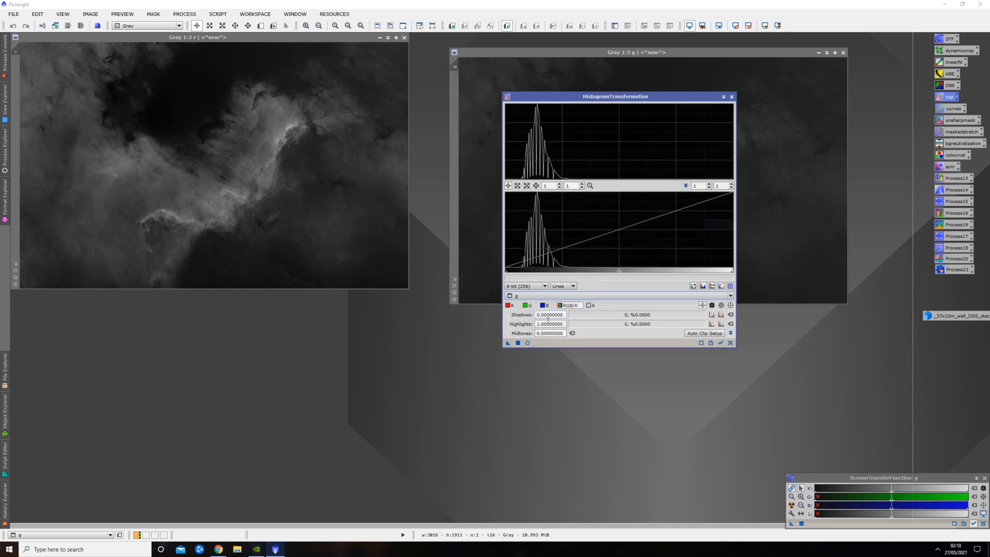
{"action": "left_click", "coordinate": [527, 343]}
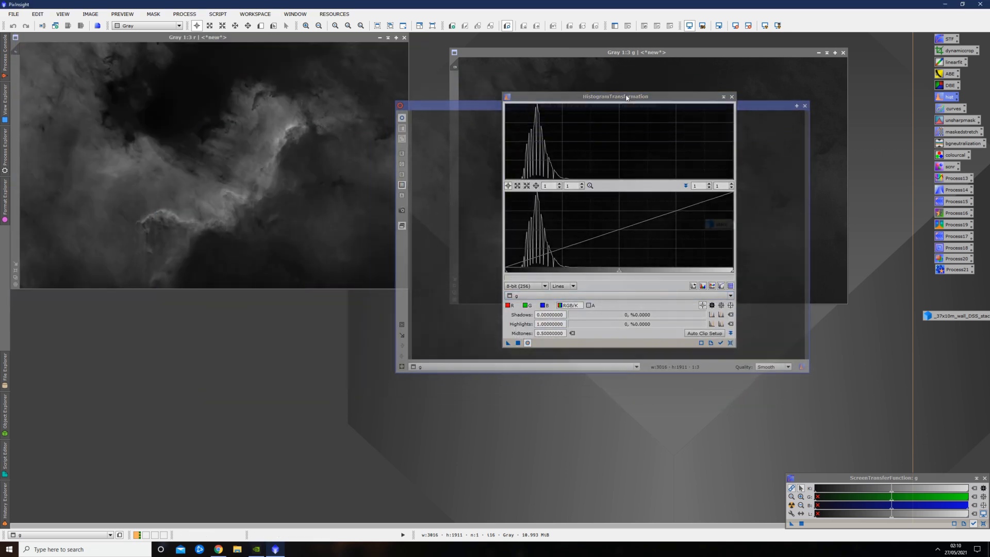
{"action": "left_click_drag", "start_coordinate": [633, 98], "coordinate": [325, 280]}
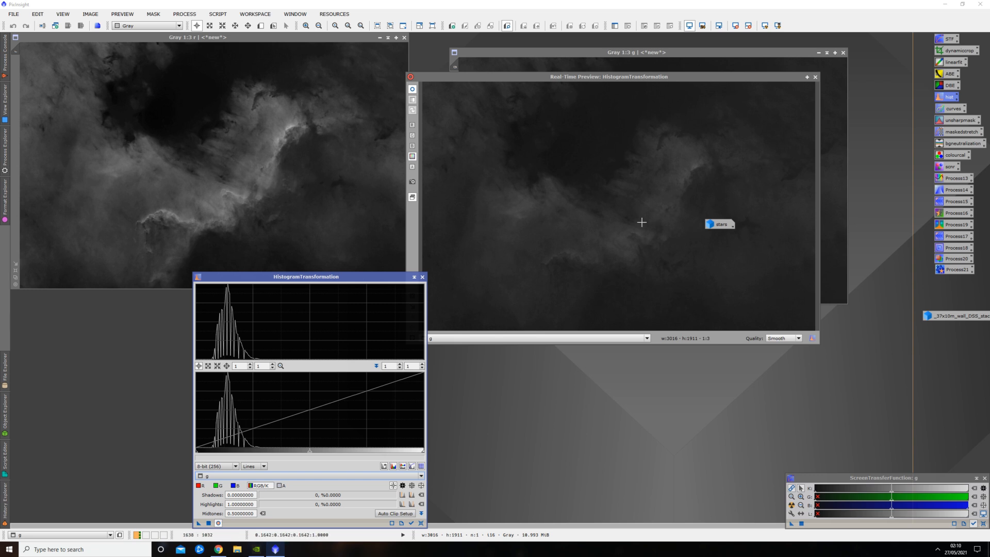
{"action": "left_click_drag", "start_coordinate": [356, 278], "coordinate": [373, 254]}
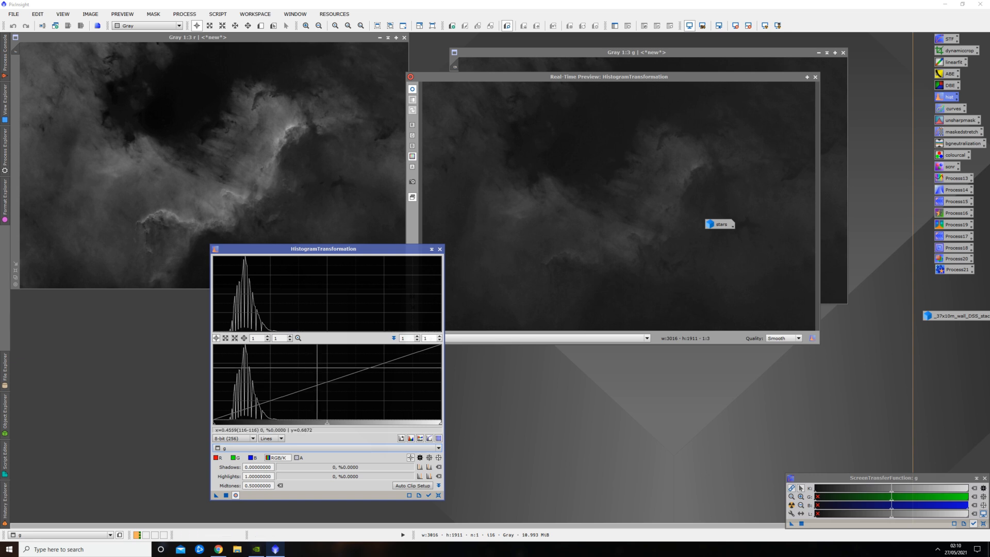
Stretch the green channel with midtones 0.31694915 and shadows 0.06271186 after comparing the preview with the original, and reset the histogram settings.
{"action": "left_click_drag", "start_coordinate": [330, 424], "coordinate": [286, 426]}
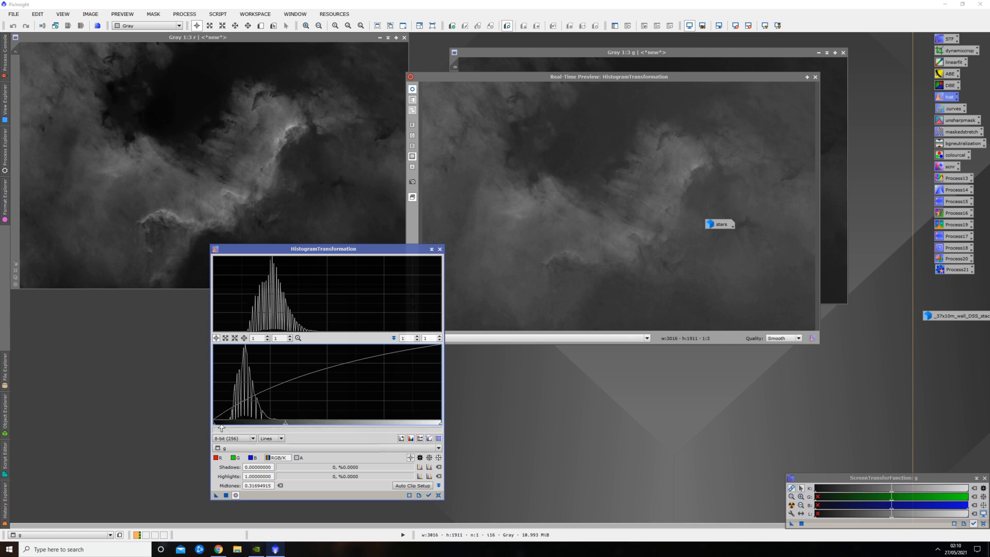
{"action": "left_click_drag", "start_coordinate": [216, 427], "coordinate": [231, 430]}
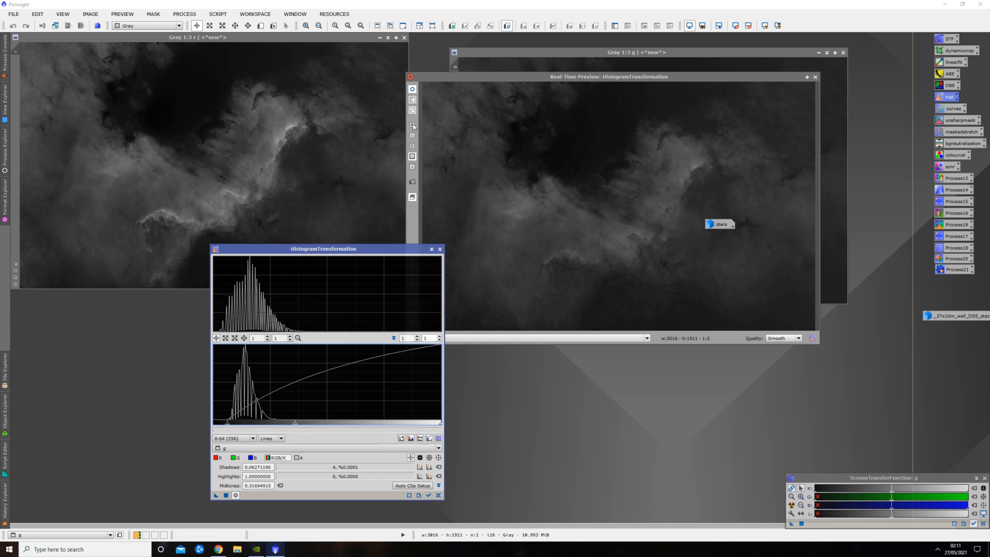
{"action": "left_click", "coordinate": [412, 89]}
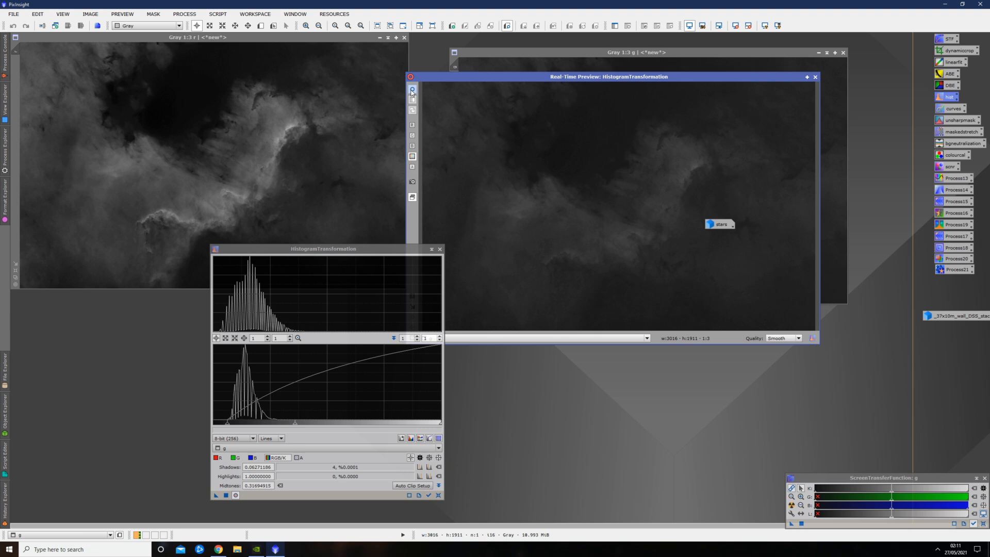
{"action": "left_click", "coordinate": [411, 91]}
{"action": "left_click", "coordinate": [412, 91]}
{"action": "left_click", "coordinate": [412, 91]}
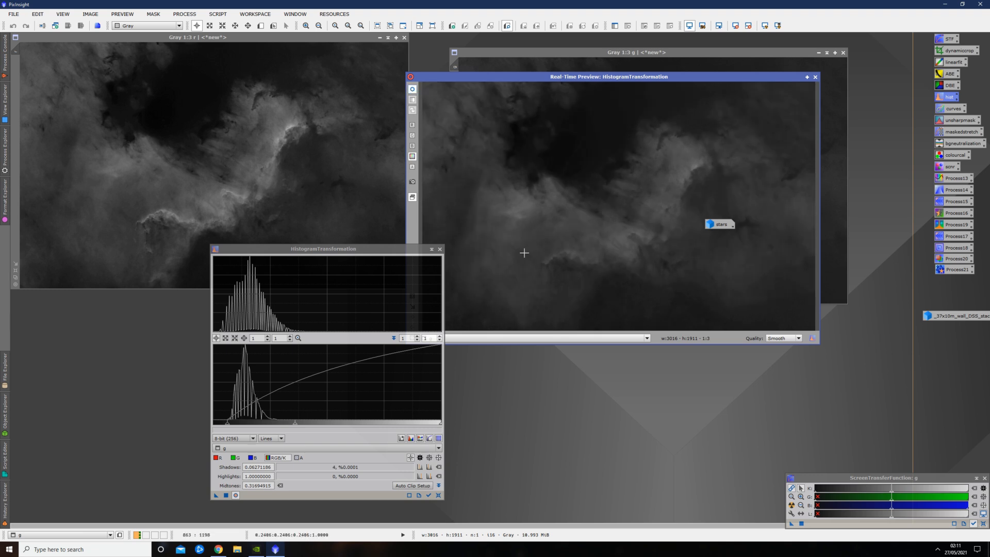
{"action": "left_click", "coordinate": [226, 495]}
{"action": "left_click", "coordinate": [438, 496]}
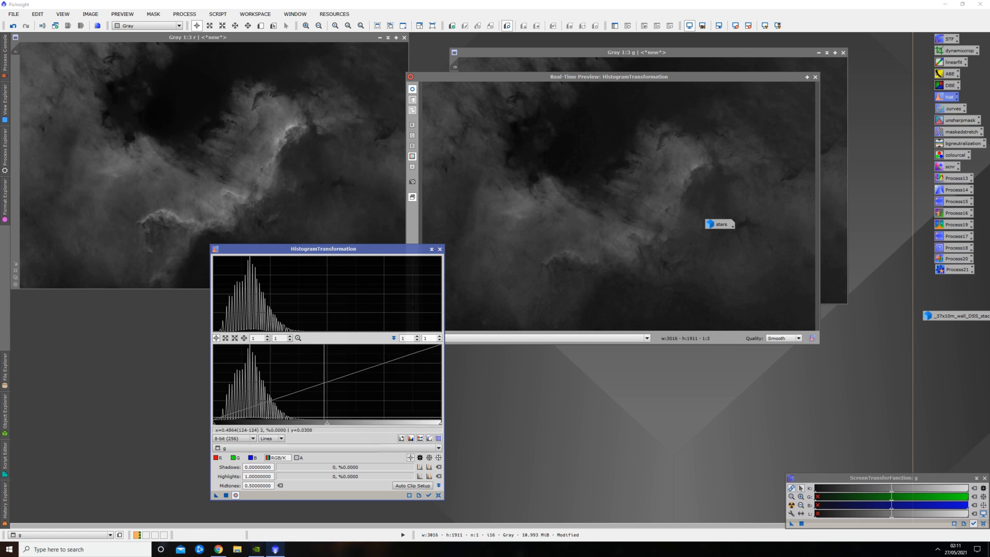
Stretch the green channel again with midtones 0.41864407 and shadows 0.03898305, moving the minimised stars image out of the way, and reset the settings.
{"action": "left_click_drag", "start_coordinate": [329, 425], "coordinate": [311, 426]}
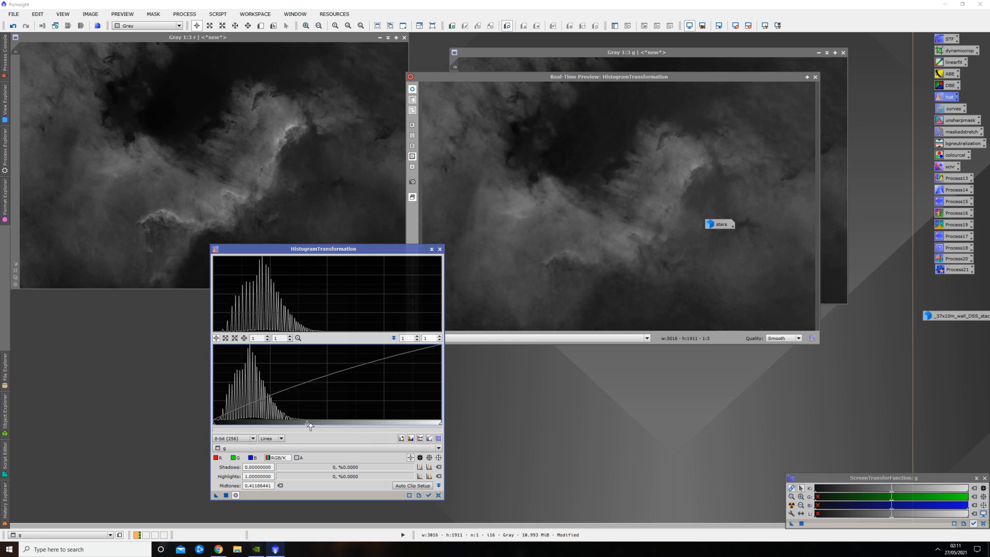
{"action": "left_click_drag", "start_coordinate": [310, 426], "coordinate": [312, 426]}
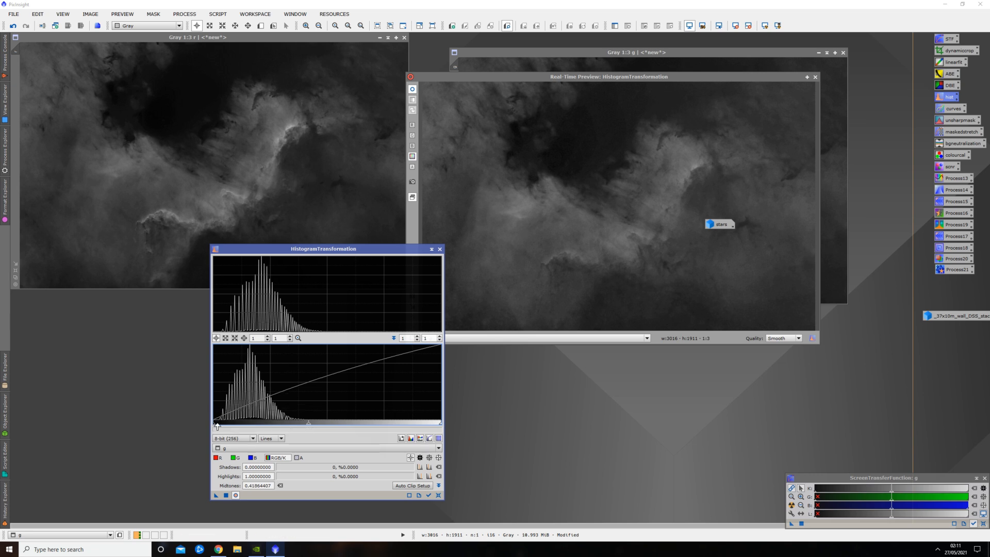
{"action": "left_click_drag", "start_coordinate": [217, 427], "coordinate": [224, 427]}
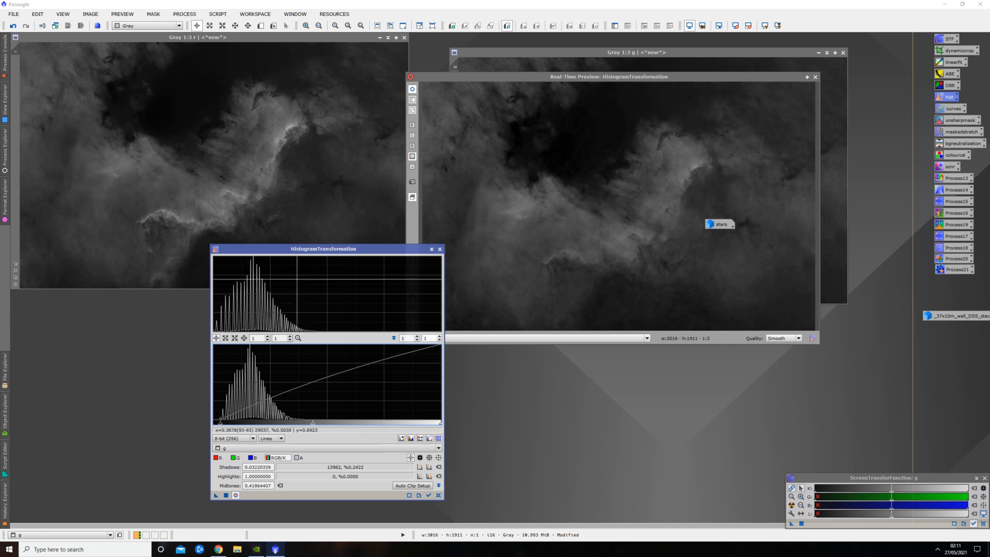
{"action": "left_click_drag", "start_coordinate": [341, 252], "coordinate": [308, 308]}
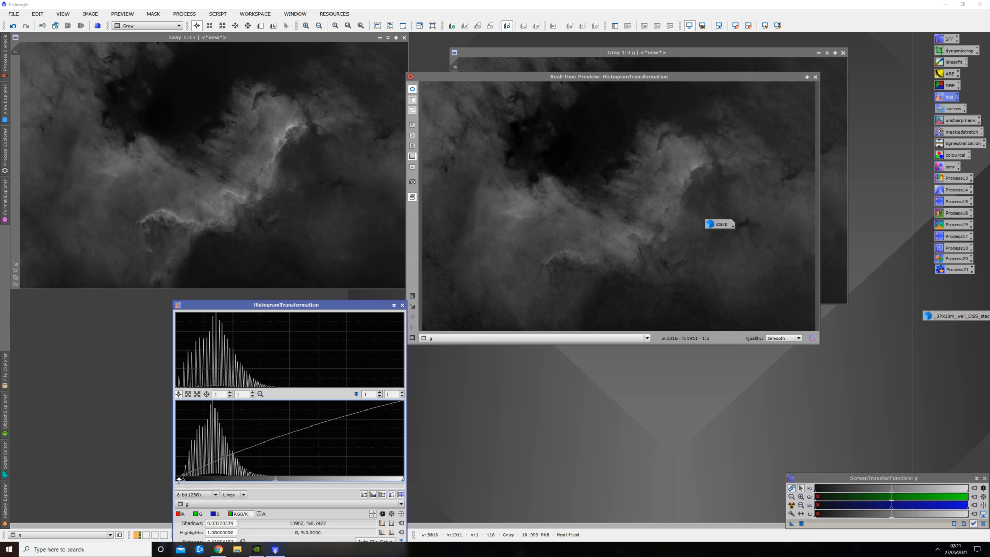
{"action": "left_click_drag", "start_coordinate": [187, 482], "coordinate": [187, 482]}
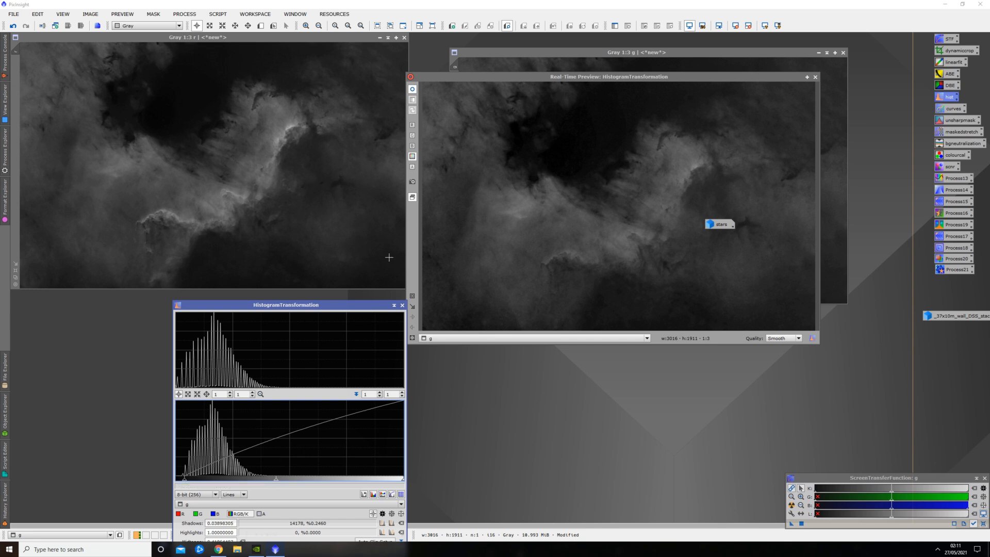
{"action": "left_click_drag", "start_coordinate": [720, 224], "coordinate": [907, 343]}
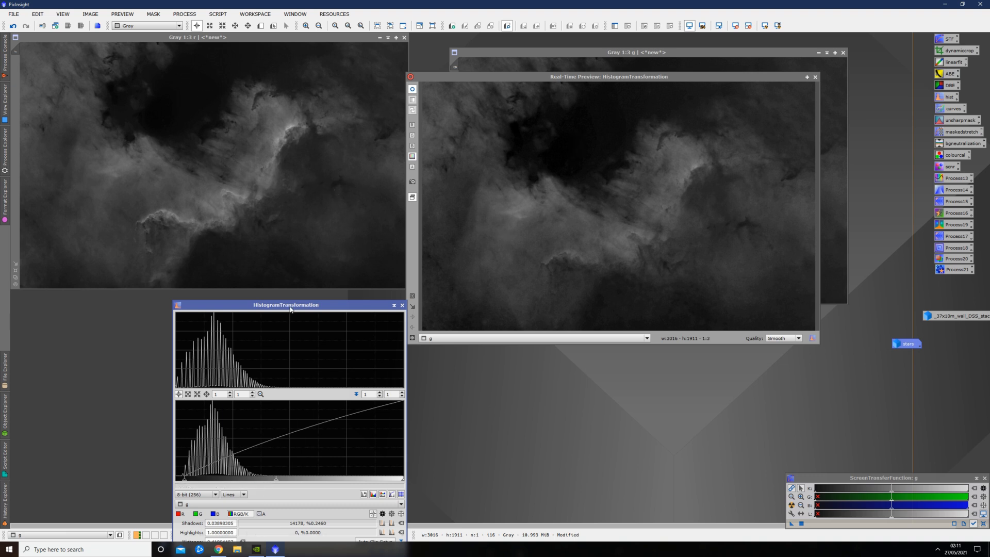
{"action": "left_click_drag", "start_coordinate": [288, 305], "coordinate": [317, 172]}
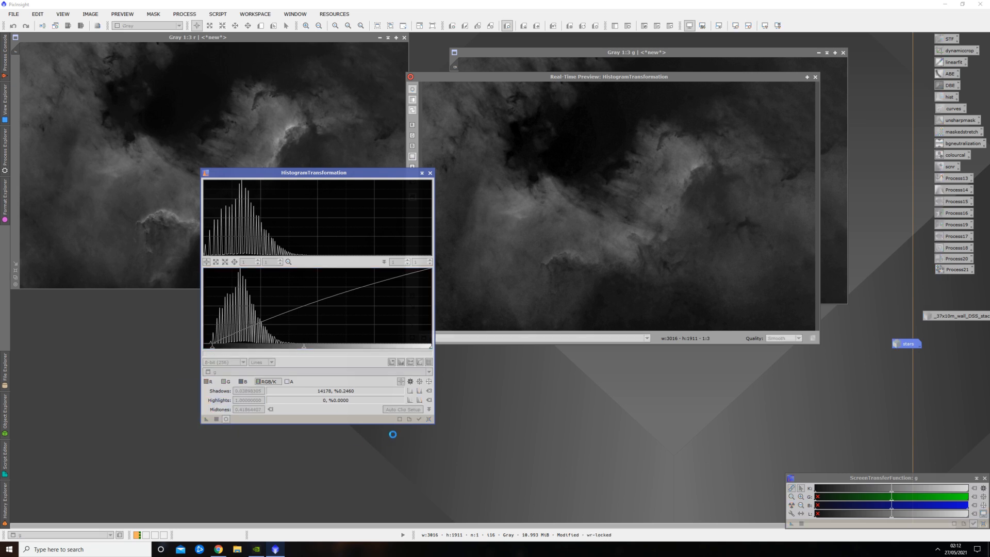
{"action": "left_click", "coordinate": [429, 419]}
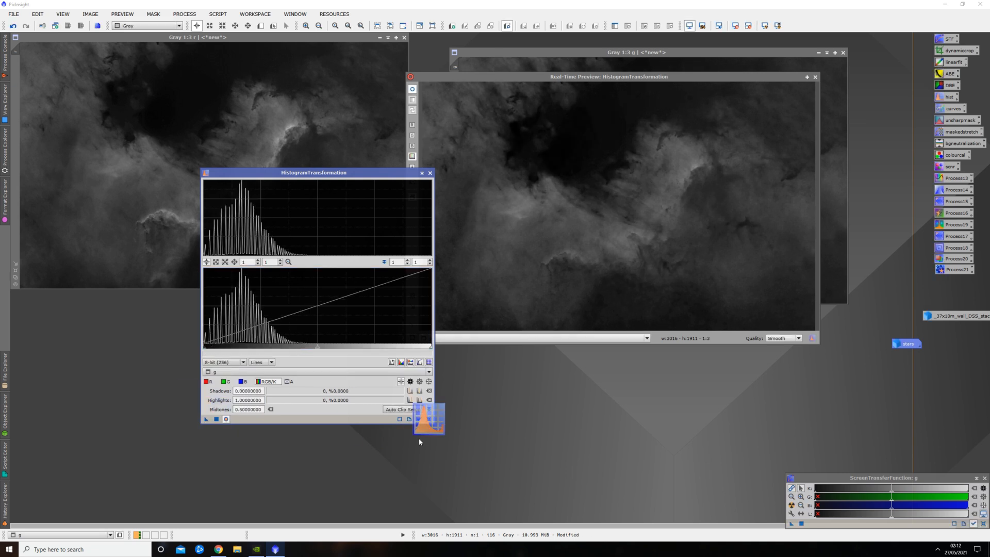
Close HistogramTransformation and its preview, and place the green channel image directly beside the red one.
{"action": "left_click", "coordinate": [430, 173]}
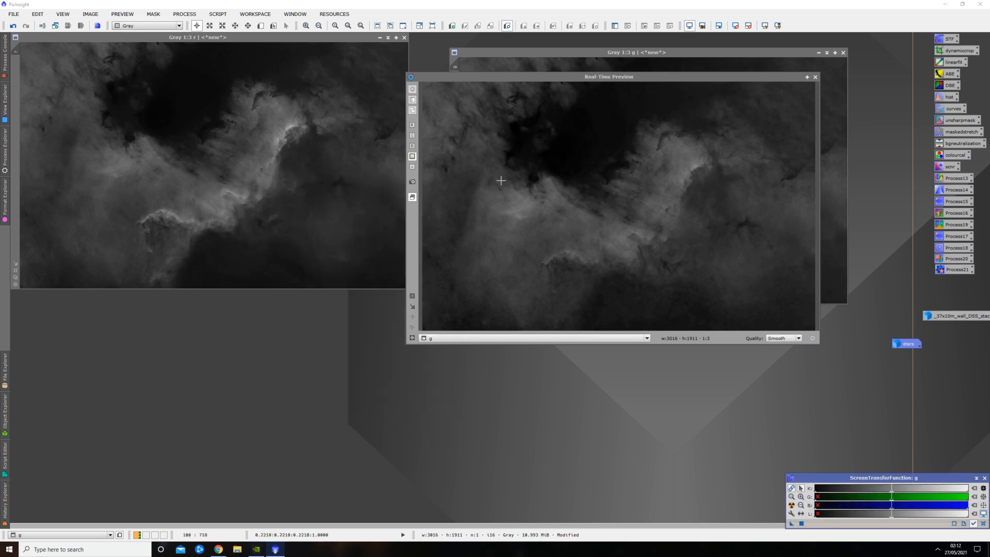
{"action": "left_click", "coordinate": [814, 78]}
{"action": "left_click_drag", "start_coordinate": [714, 56], "coordinate": [686, 42]}
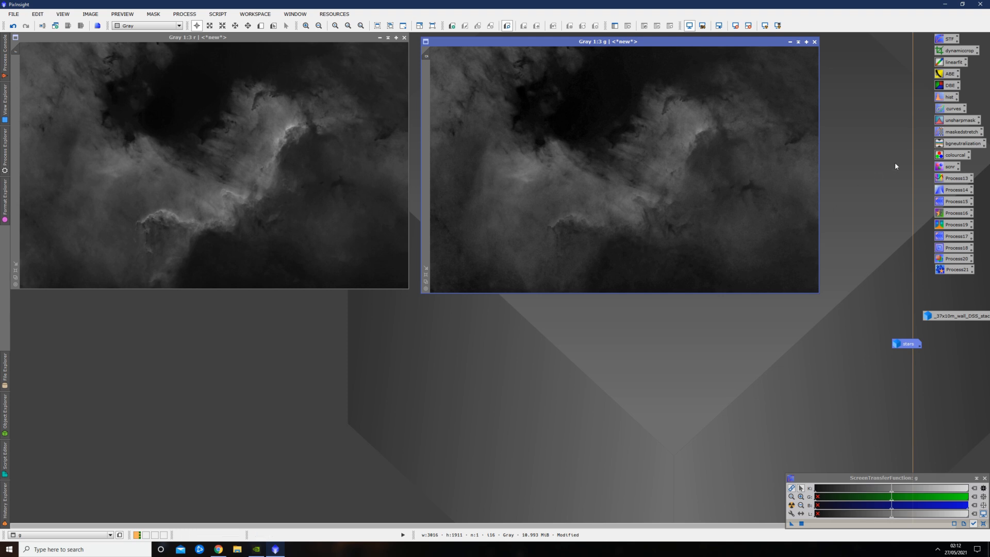
Open CurvesTransformation with a real-time preview of the green channel, and place the tool below the red channel image.
{"action": "double_click", "coordinate": [943, 110]}
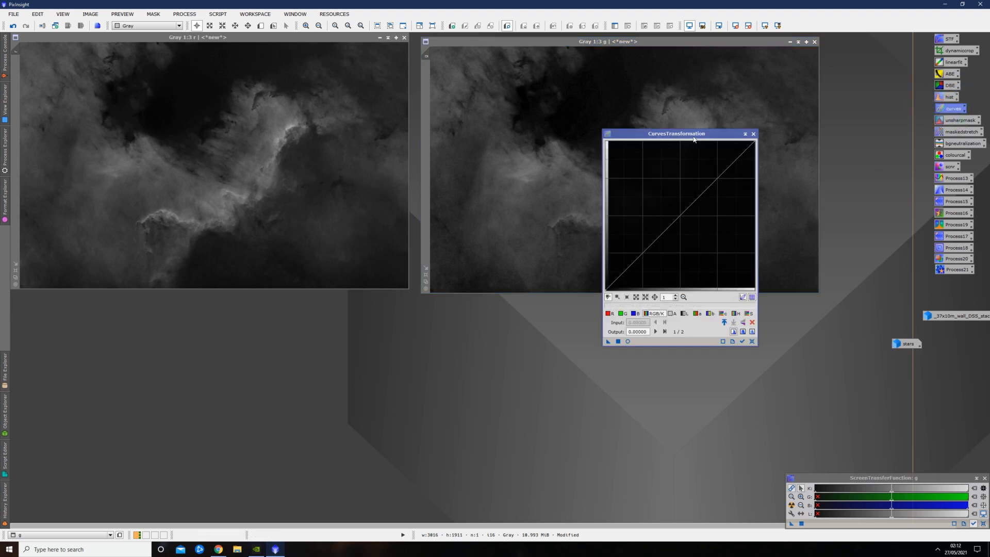
{"action": "left_click_drag", "start_coordinate": [669, 136], "coordinate": [744, 146]}
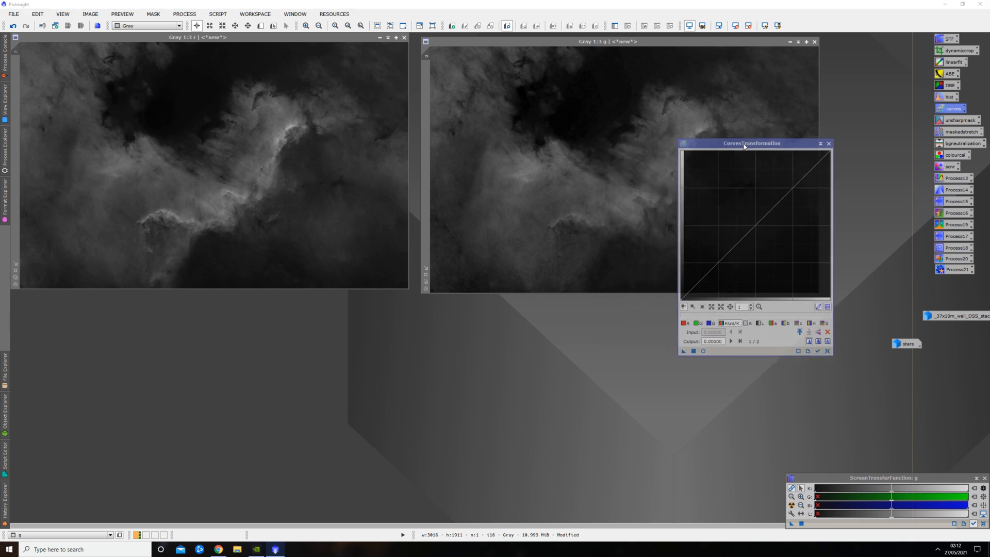
{"action": "left_click", "coordinate": [703, 351]}
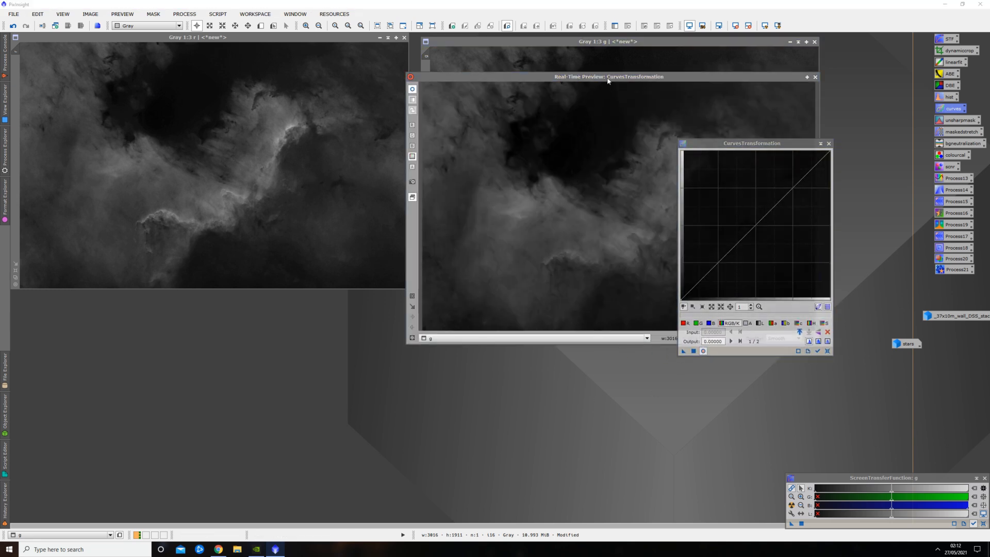
{"action": "left_click_drag", "start_coordinate": [749, 144], "coordinate": [307, 302]}
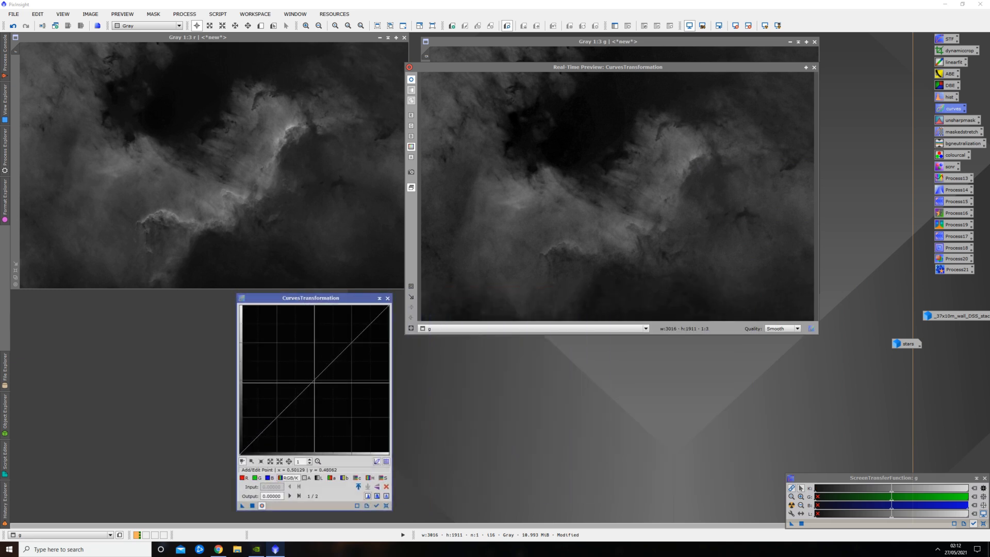
Shape the green channel's curve with a raised midtone point at about 0.45 input and 0.53 output, and a shadow point at 0.12920.
{"action": "left_click", "coordinate": [314, 379]}
{"action": "left_click_drag", "start_coordinate": [312, 379], "coordinate": [309, 377]}
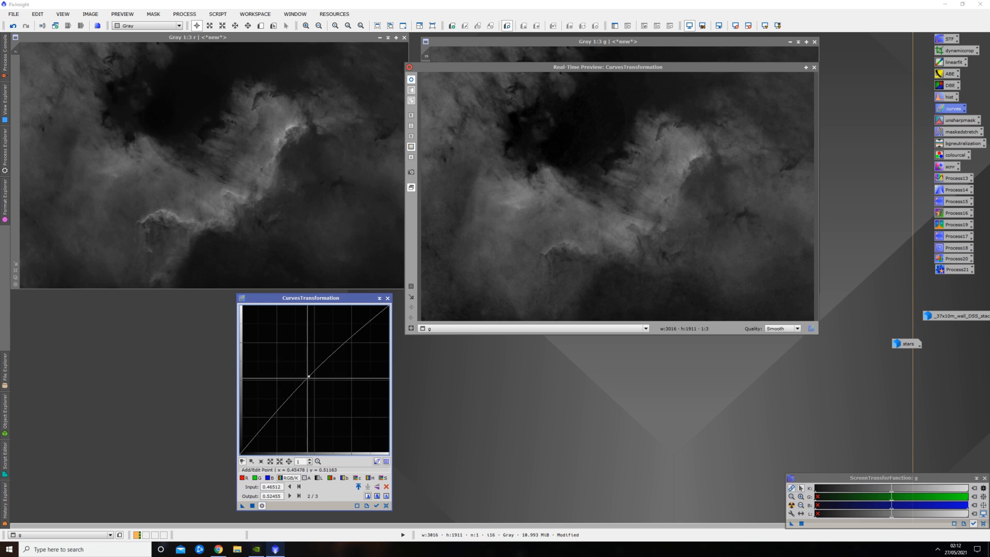
{"action": "left_click_drag", "start_coordinate": [308, 376], "coordinate": [307, 375]}
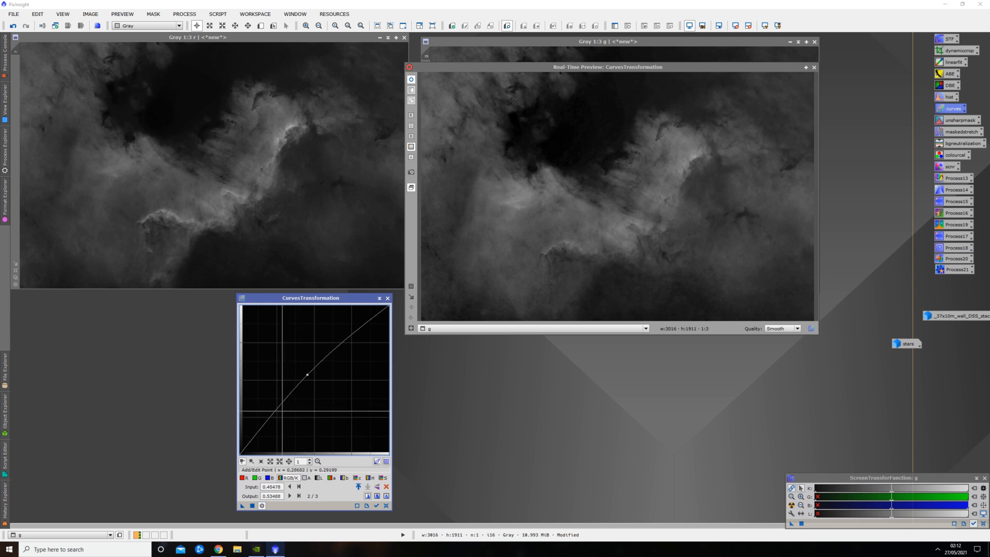
{"action": "left_click", "coordinate": [273, 416]}
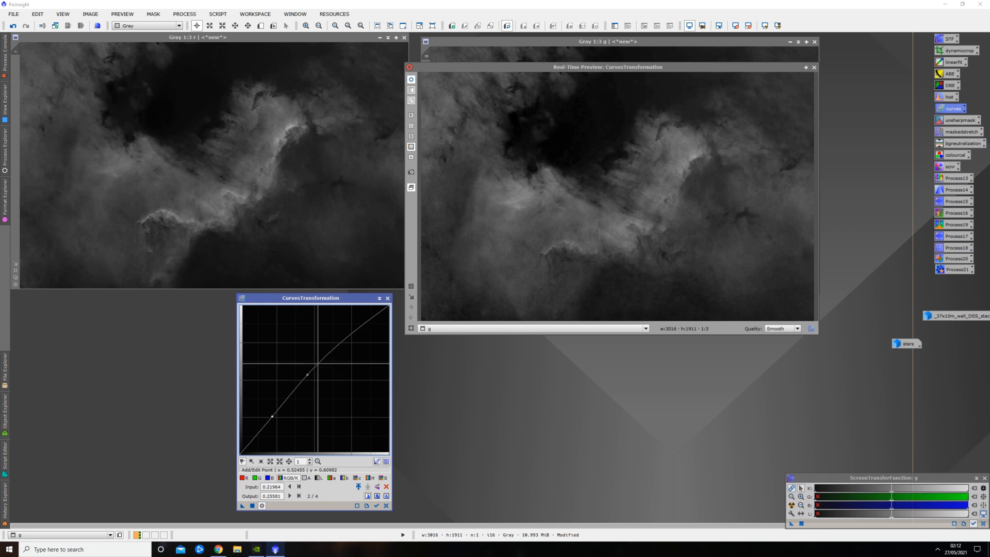
{"action": "left_click_drag", "start_coordinate": [272, 415], "coordinate": [258, 435]}
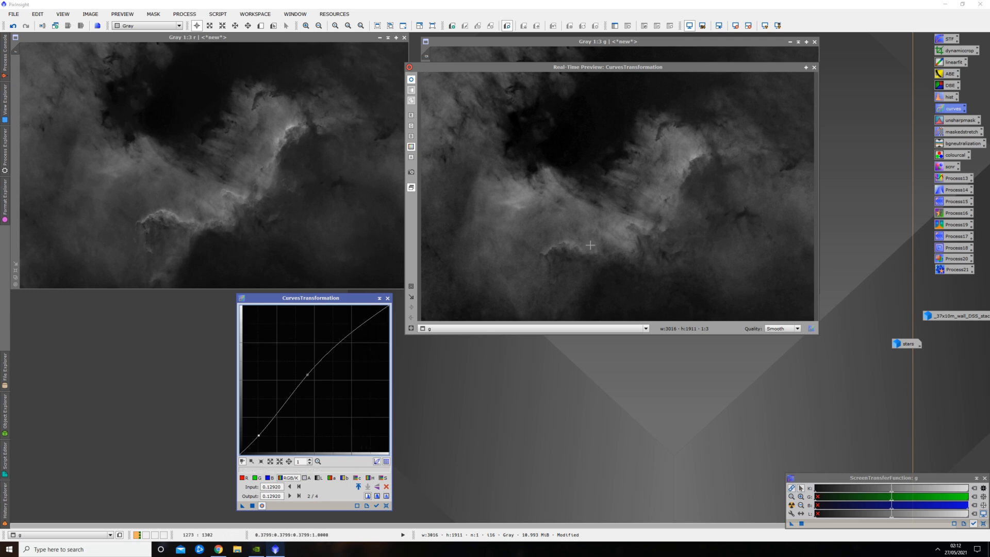
Compare the curve preview with the original several times and apply the curve to the green channel.
{"action": "left_click", "coordinate": [412, 79]}
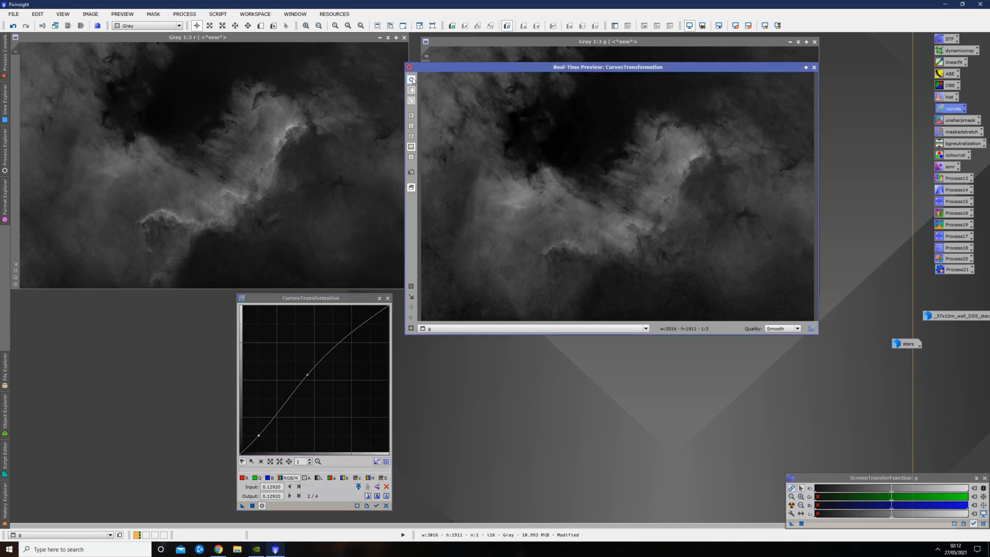
{"action": "left_click", "coordinate": [412, 80]}
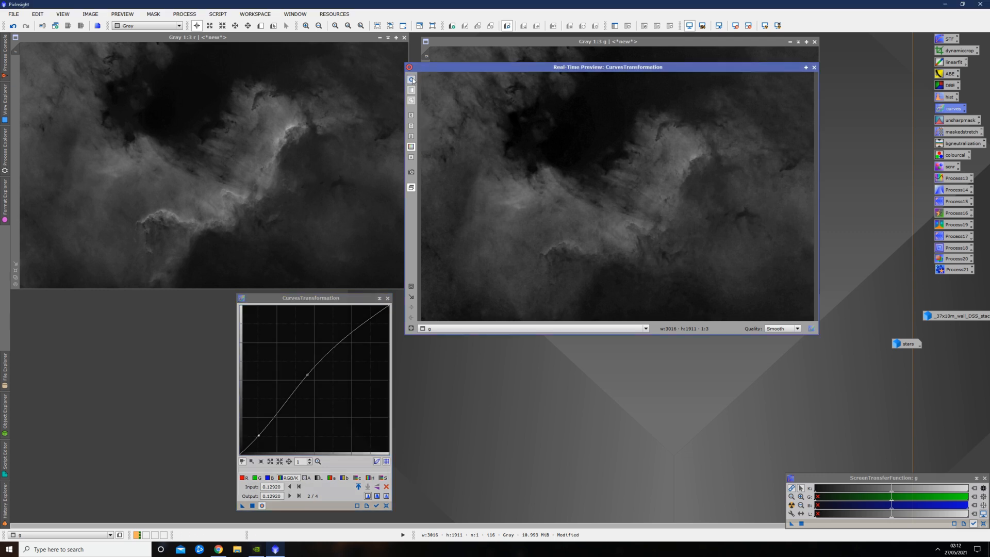
{"action": "left_click", "coordinate": [412, 80]}
{"action": "left_click", "coordinate": [412, 81]}
{"action": "left_click", "coordinate": [412, 80]}
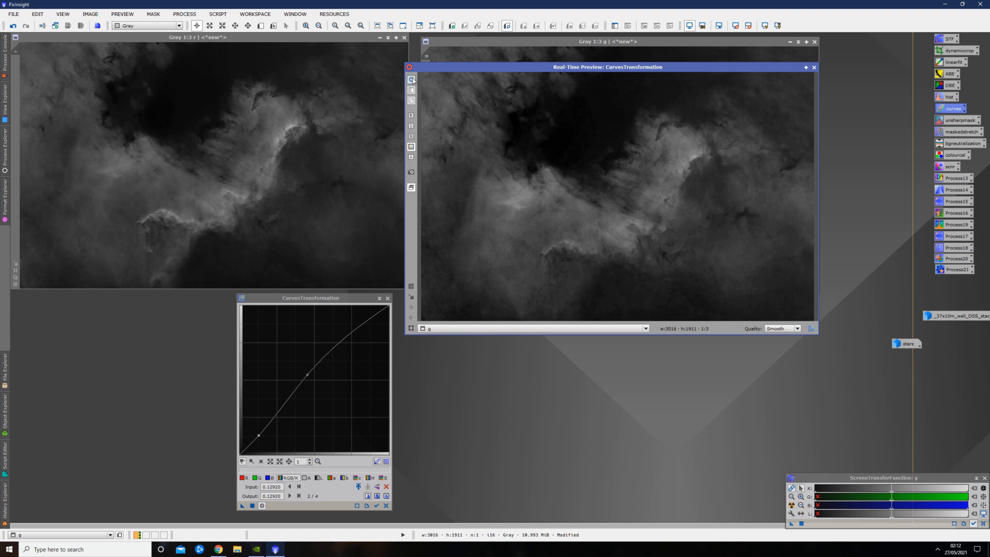
{"action": "left_click", "coordinate": [412, 80]}
{"action": "left_click", "coordinate": [252, 505]}
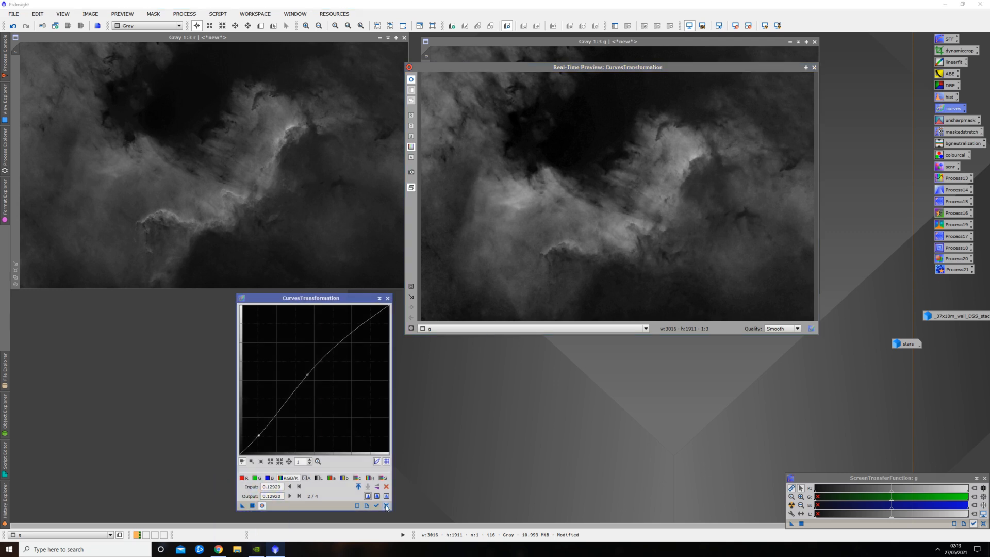
Reset the curve settings and close CurvesTransformation together with its real-time preview.
{"action": "left_click", "coordinate": [386, 505]}
{"action": "left_click", "coordinate": [388, 299]}
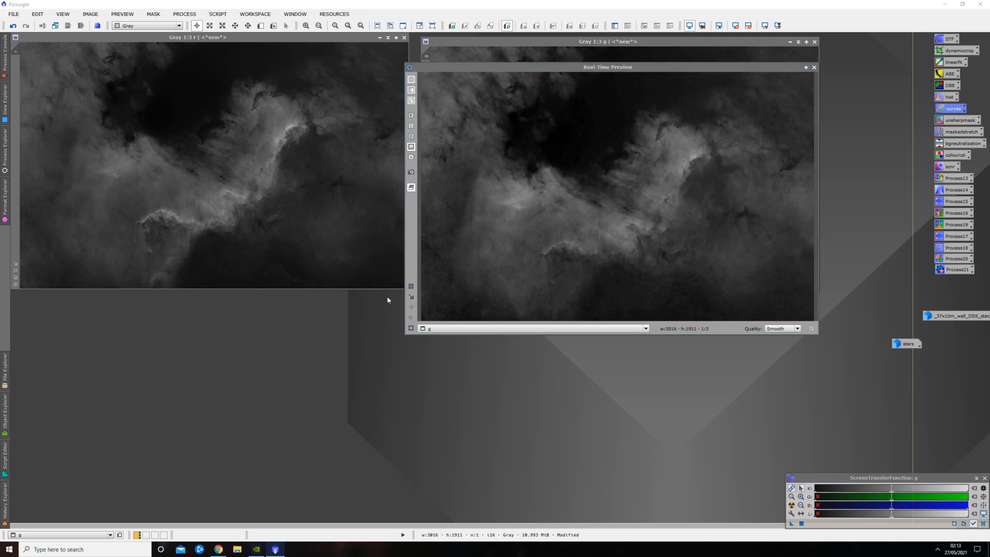
{"action": "left_click", "coordinate": [814, 67]}
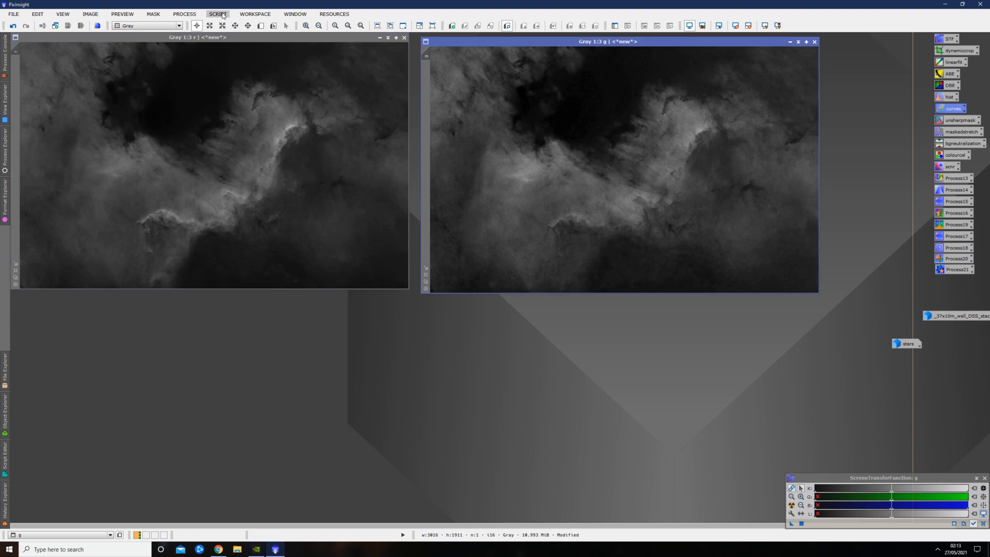
Open PixelMath, reveal its destination options and set the output to create a new image.
{"action": "left_click", "coordinate": [185, 14]}
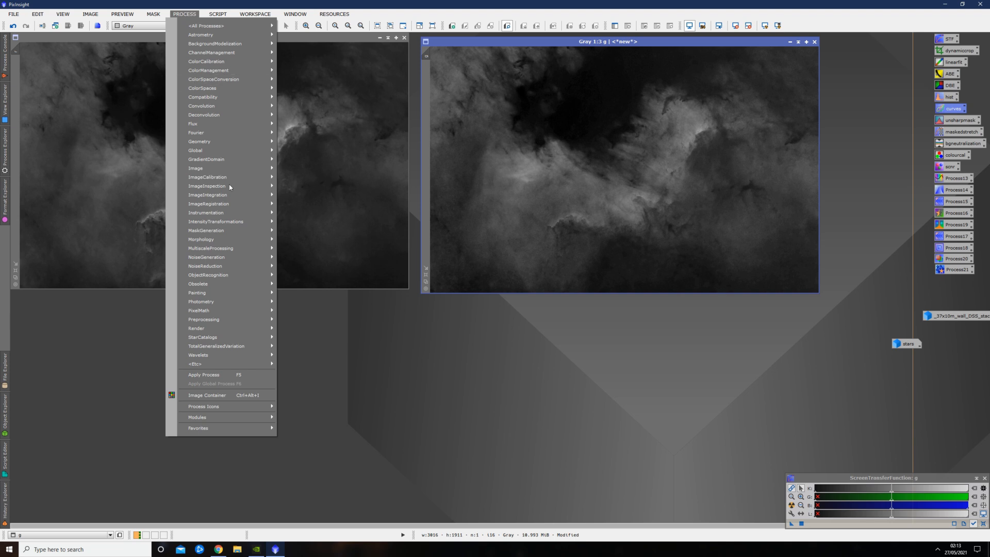
{"action": "mouse_move", "coordinate": [244, 310]}
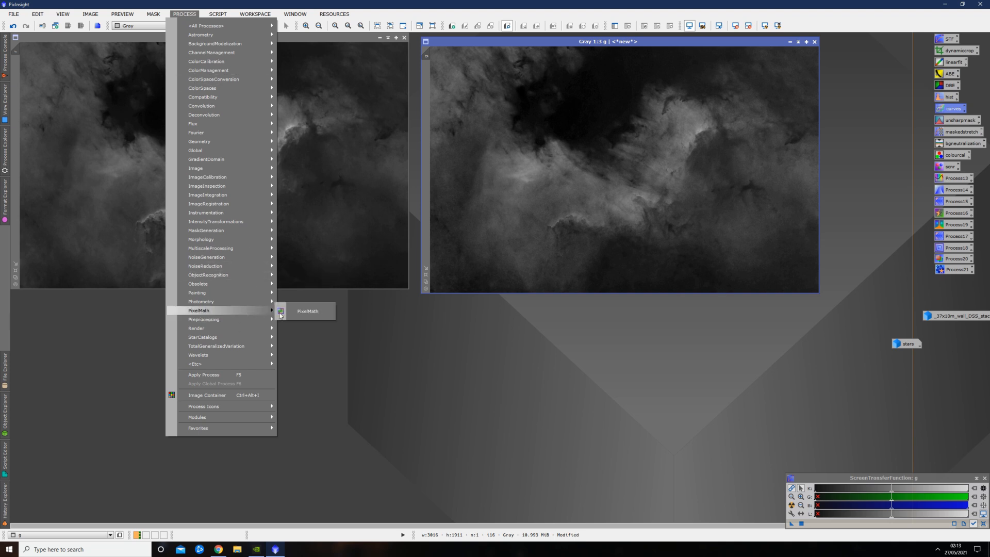
{"action": "left_click", "coordinate": [287, 313]}
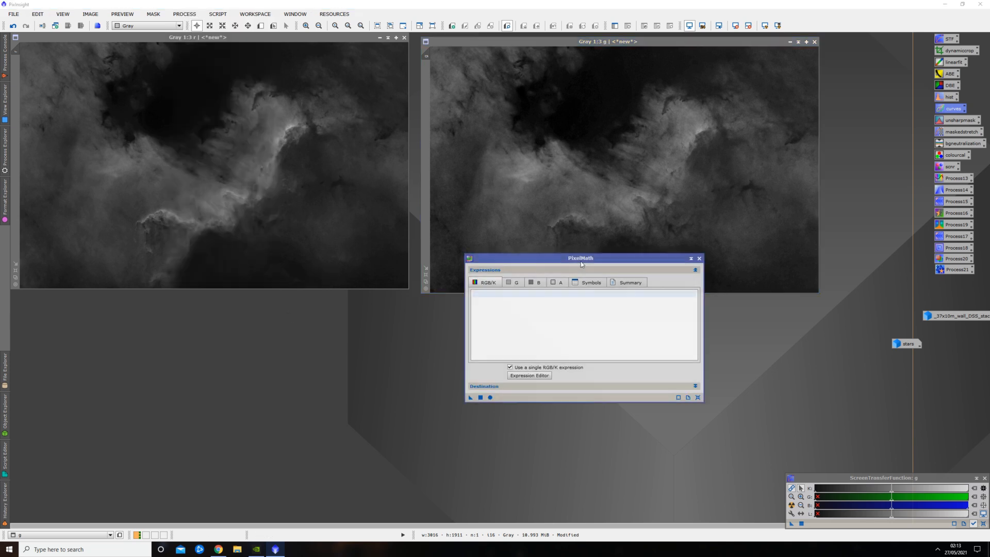
{"action": "left_click_drag", "start_coordinate": [581, 264], "coordinate": [375, 286]}
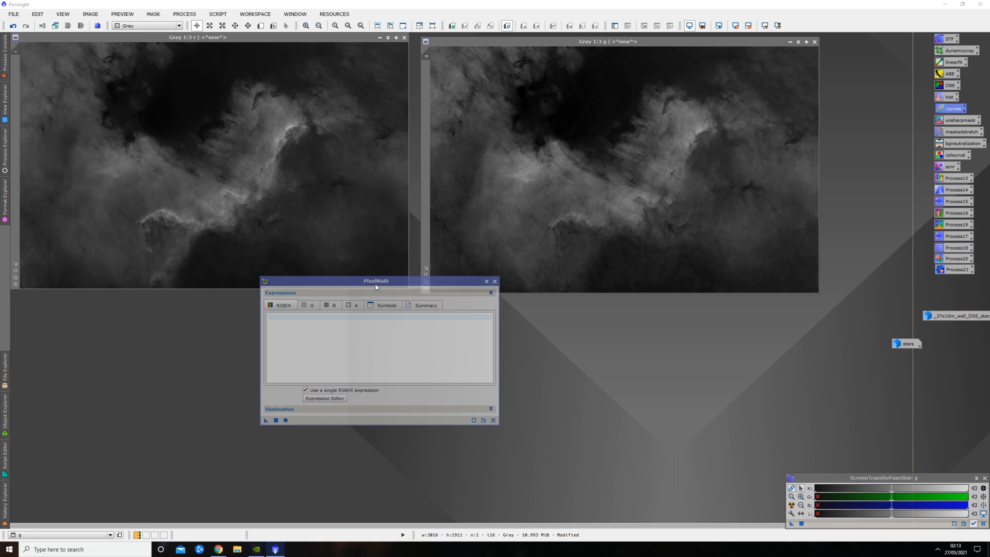
{"action": "left_click", "coordinate": [306, 410]}
{"action": "left_click_drag", "start_coordinate": [399, 284], "coordinate": [441, 190]}
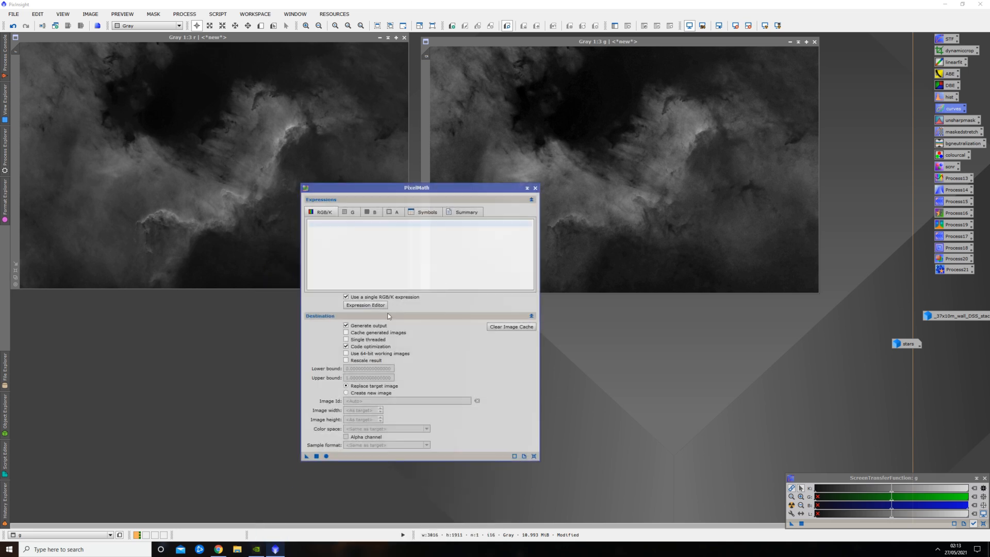
{"action": "left_click", "coordinate": [347, 393]}
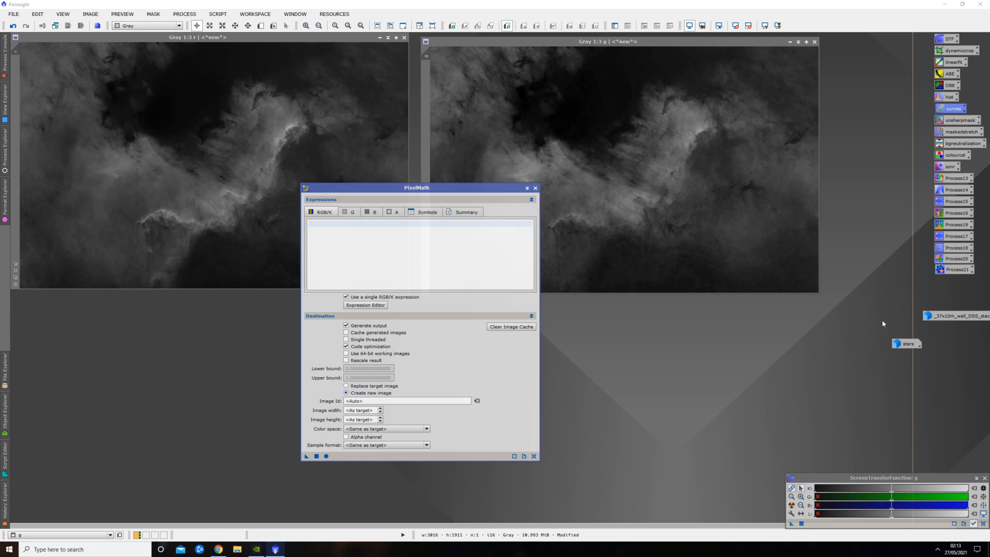
Generate a synthetic channel with the PixelMath expression r*0.6+g*0.4, and close PixelMath.
{"action": "mouse_move", "coordinate": [434, 190]}
{"action": "left_mouse_down"}
{"action": "mouse_move", "coordinate": [436, 212]}
{"action": "mouse_move", "coordinate": [426, 186]}
{"action": "left_mouse_up"}
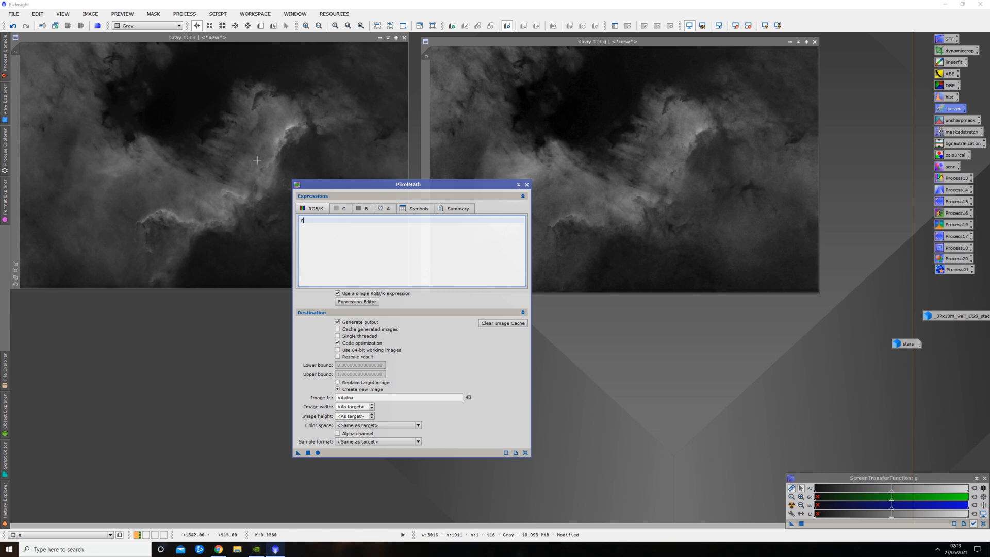
{"action": "type", "text": "*"}
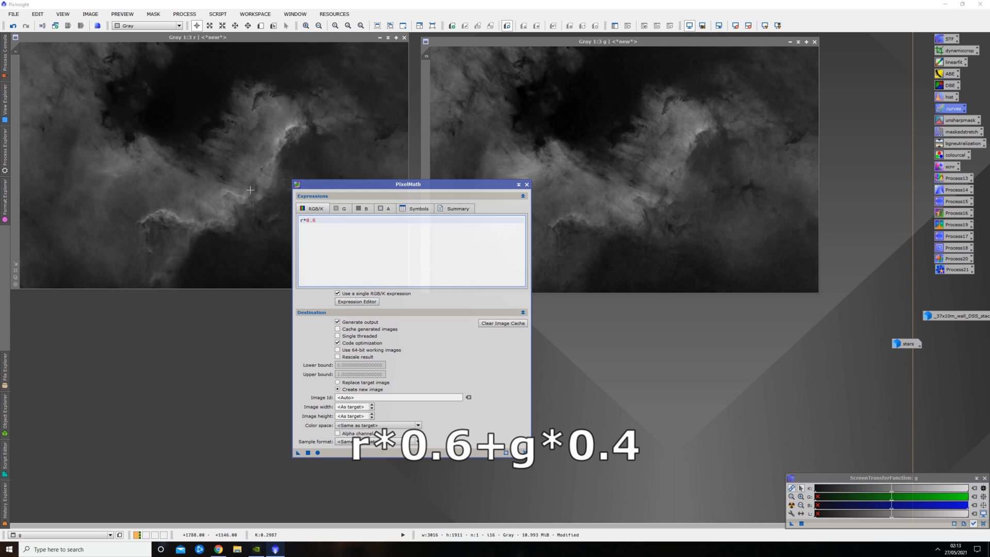
{"action": "type", "text": "0.6+g*0.4"}
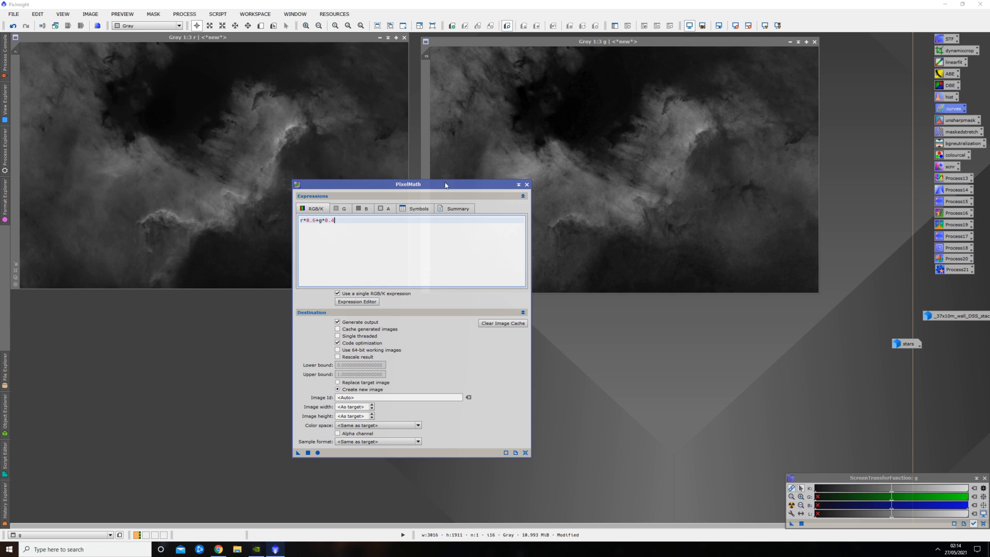
{"action": "left_click_drag", "start_coordinate": [446, 185], "coordinate": [477, 199]}
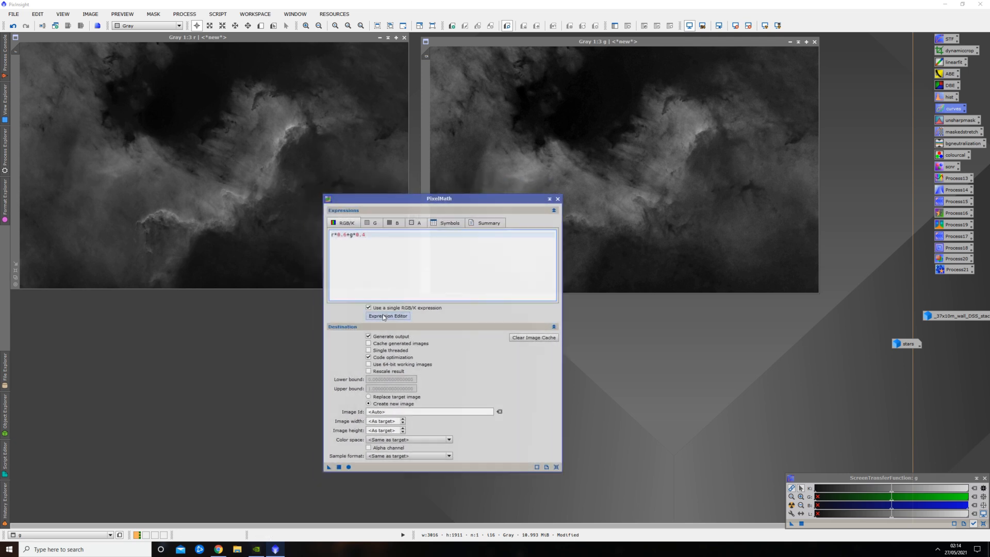
{"action": "left_click", "coordinate": [339, 467]}
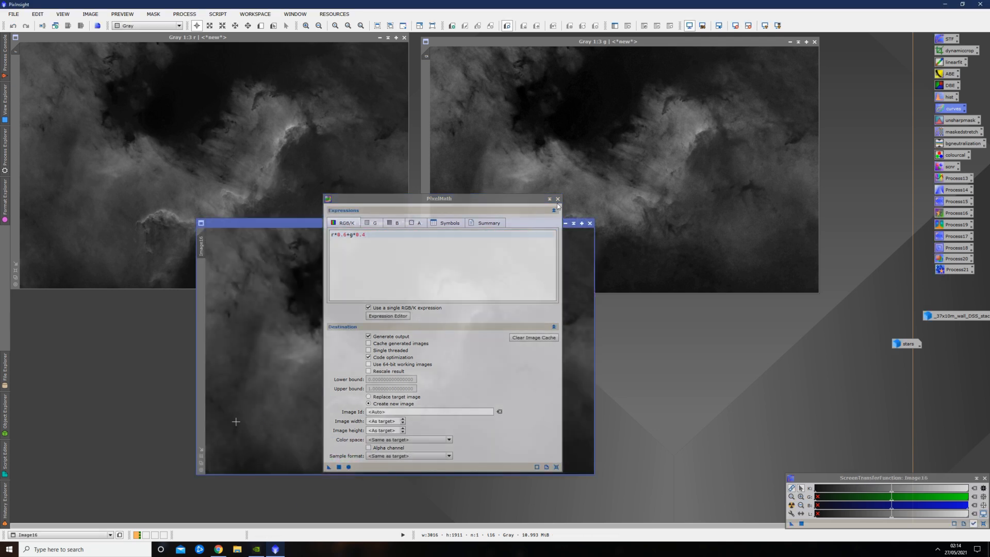
{"action": "left_click", "coordinate": [558, 198]}
Rename the blended image as b and position its window so it overlaps the lower parts of the r and g images.
{"action": "left_click_drag", "start_coordinate": [431, 222], "coordinate": [498, 156]}
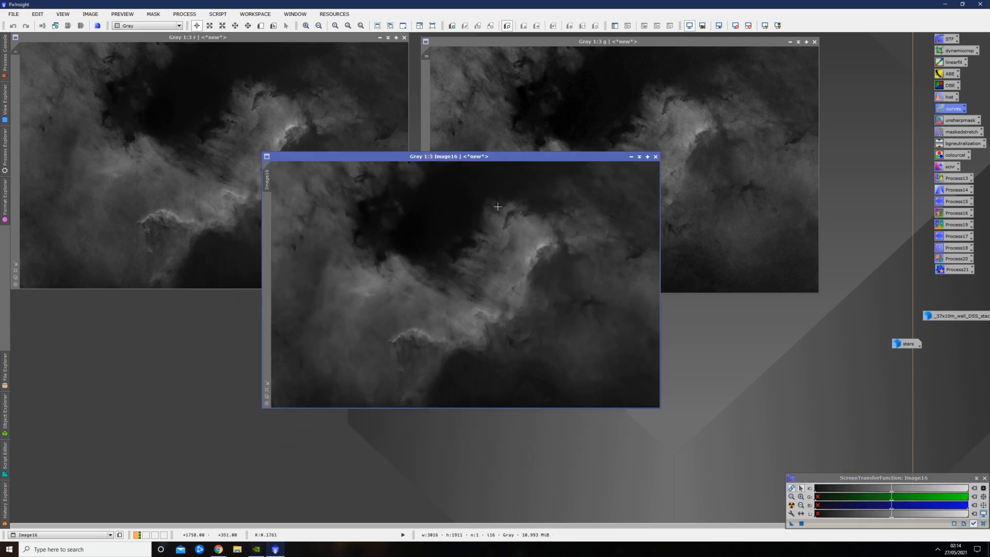
{"action": "right_click", "coordinate": [470, 260]}
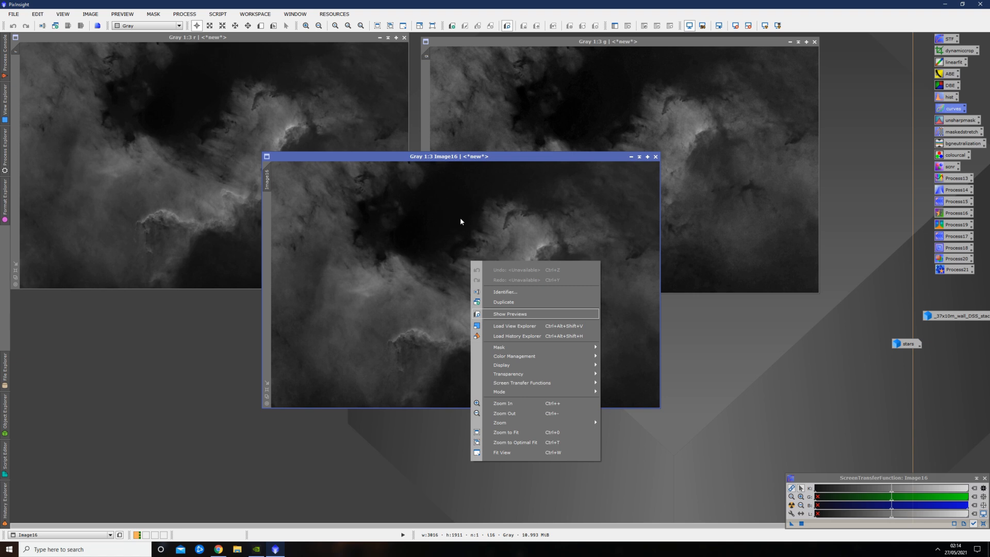
{"action": "left_click", "coordinate": [499, 292]}
{"action": "type", "text": "b"}
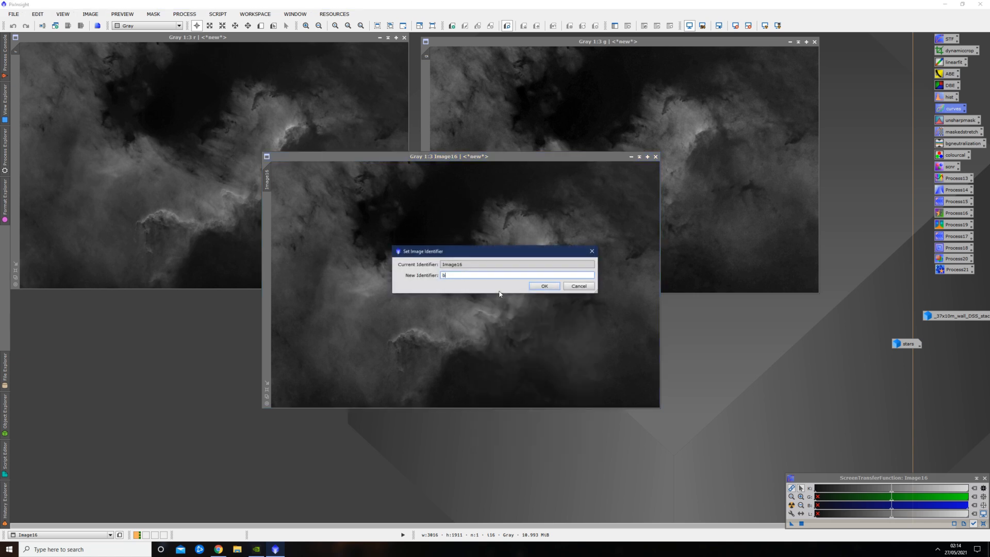
{"action": "left_click", "coordinate": [544, 286]}
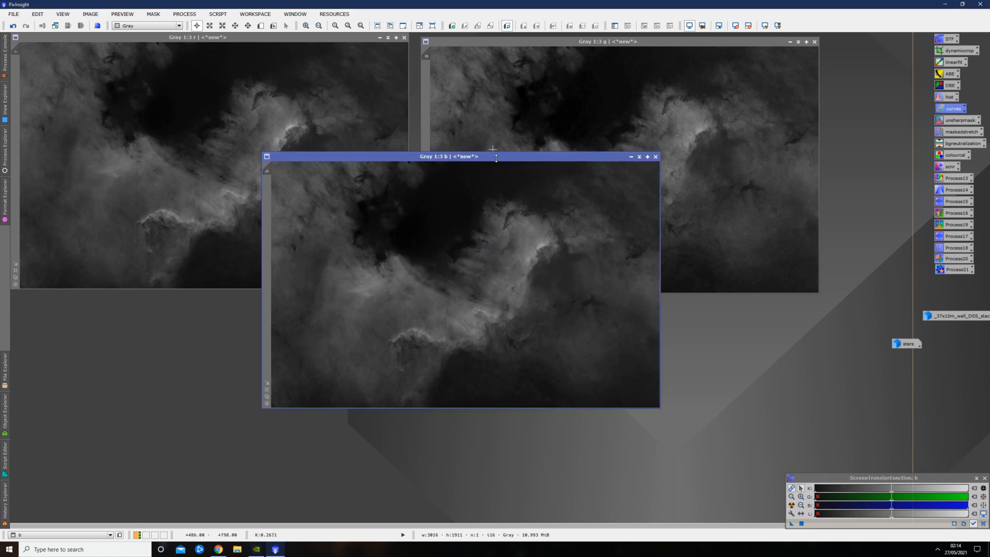
{"action": "left_click_drag", "start_coordinate": [496, 157], "coordinate": [424, 246]}
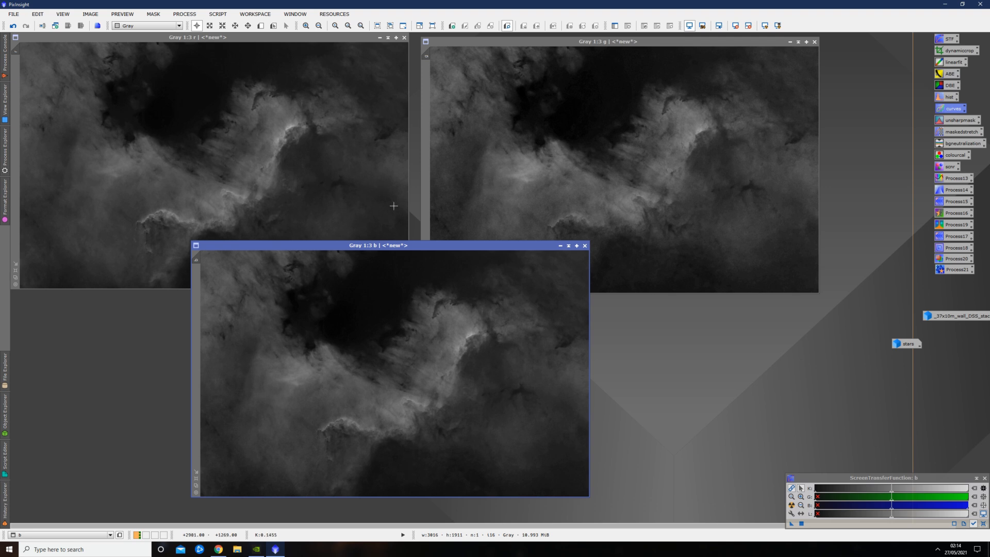
{"action": "left_click_drag", "start_coordinate": [427, 252], "coordinate": [477, 164]}
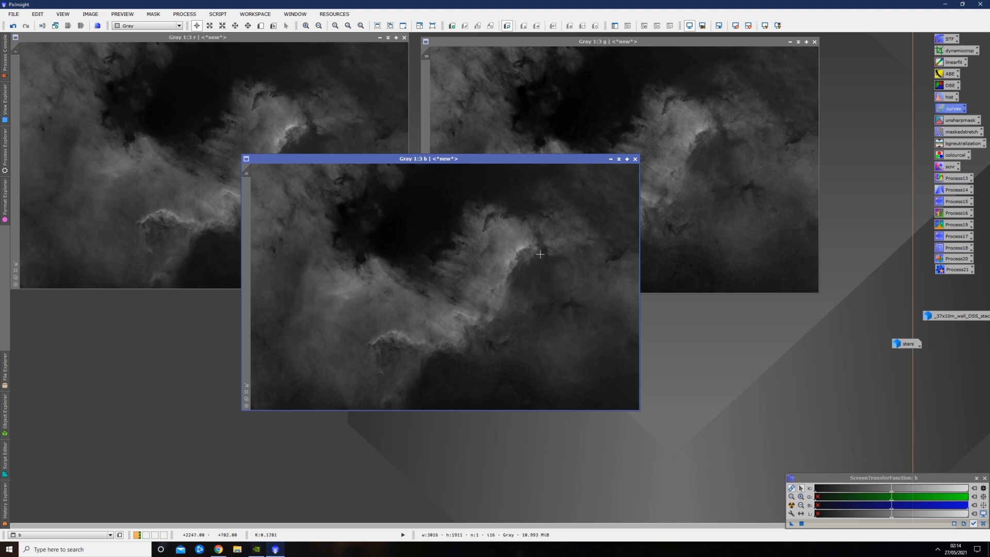
Examine the nebula detail in the red channel image at 1:1 zoom, and return it to the full view.
{"action": "left_click", "coordinate": [176, 182]}
{"action": "scroll", "coordinate": [178, 182], "scroll_direction": "up", "scroll_amount": 2}
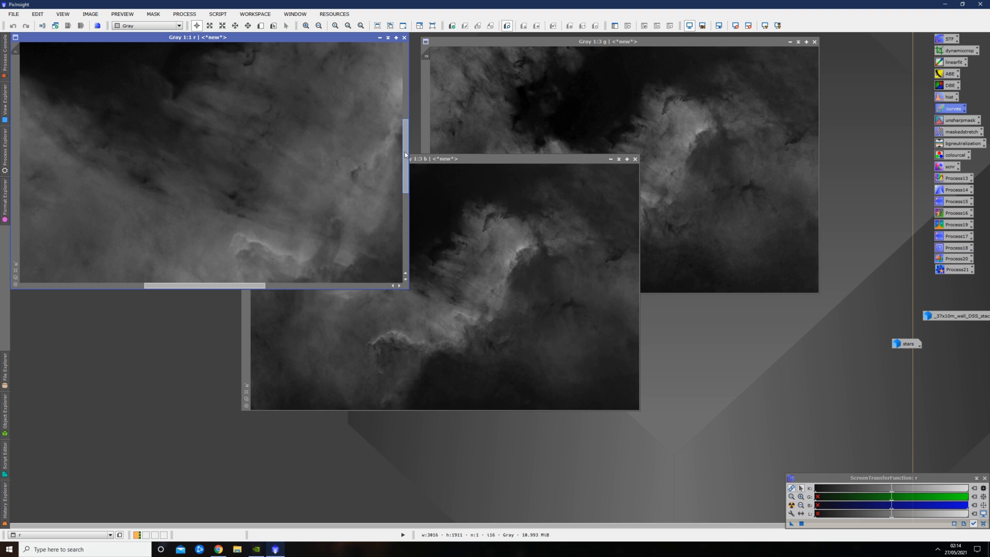
{"action": "left_click_drag", "start_coordinate": [405, 154], "coordinate": [406, 190]}
{"action": "left_click_drag", "start_coordinate": [204, 285], "coordinate": [181, 289]}
{"action": "scroll", "coordinate": [295, 178], "scroll_direction": "down", "scroll_amount": 3}
{"action": "scroll", "coordinate": [184, 178], "scroll_direction": "up", "scroll_amount": 1}
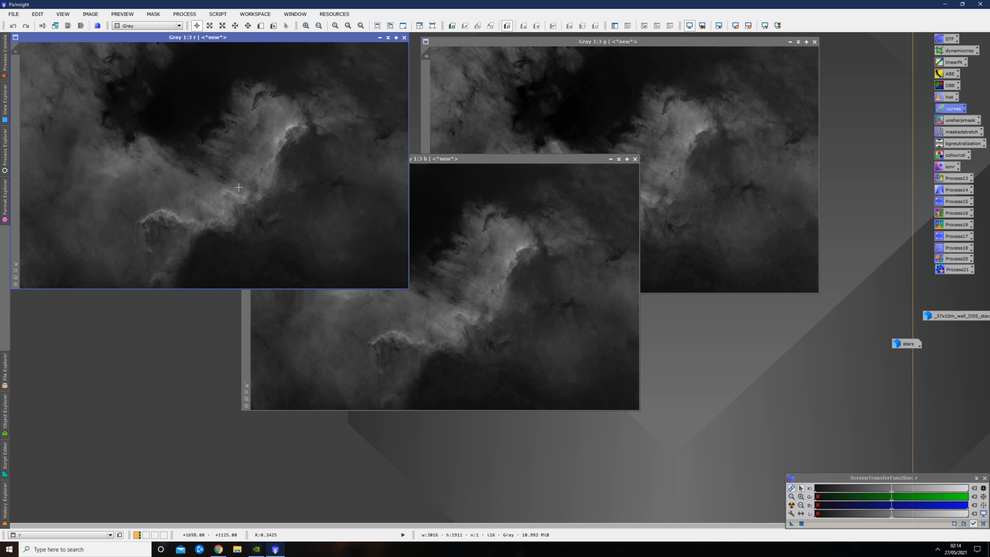
Create a colour image with LRGBCombination, using r for L and R, b for G and g for B, with Chrominance Noise Reduction enabled.
{"action": "double_click", "coordinate": [950, 258]}
{"action": "left_click_drag", "start_coordinate": [710, 94], "coordinate": [502, 191]}
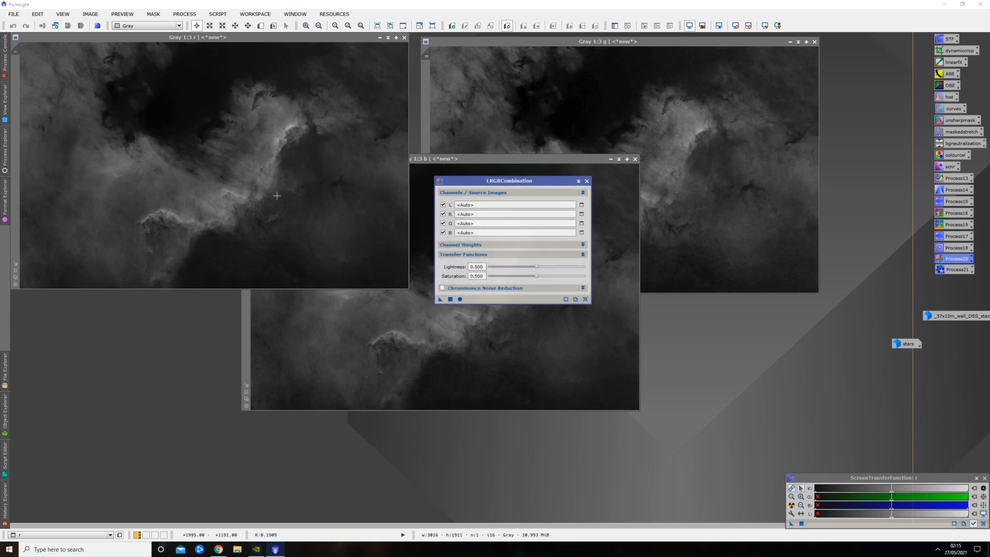
{"action": "left_click", "coordinate": [486, 207]}
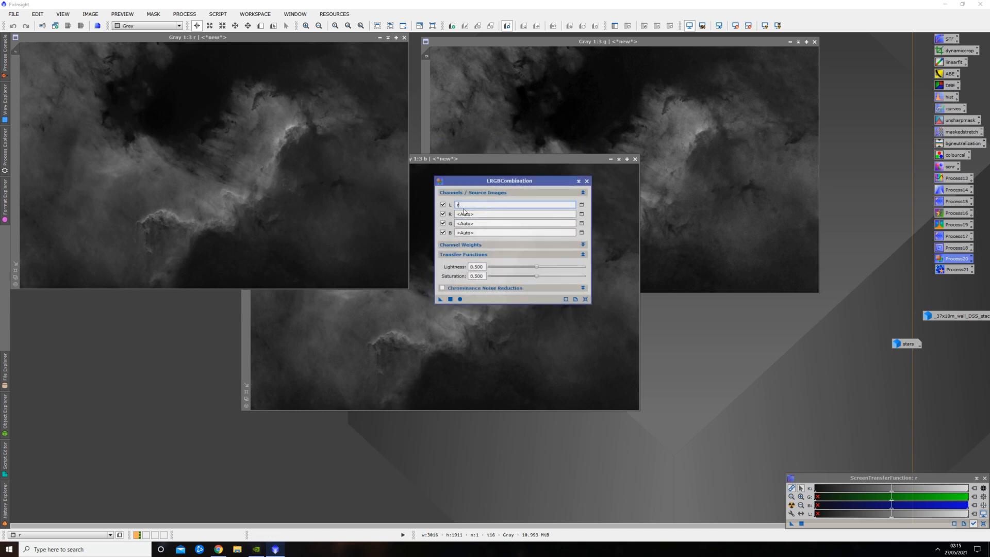
{"action": "type", "text": "r"}
{"action": "left_click", "coordinate": [477, 214]}
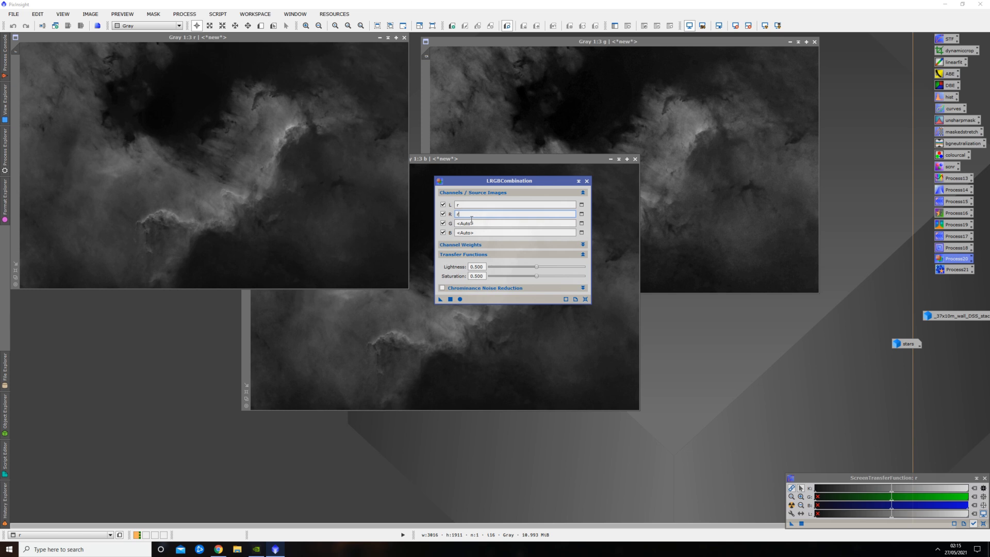
{"action": "left_click", "coordinate": [477, 224]}
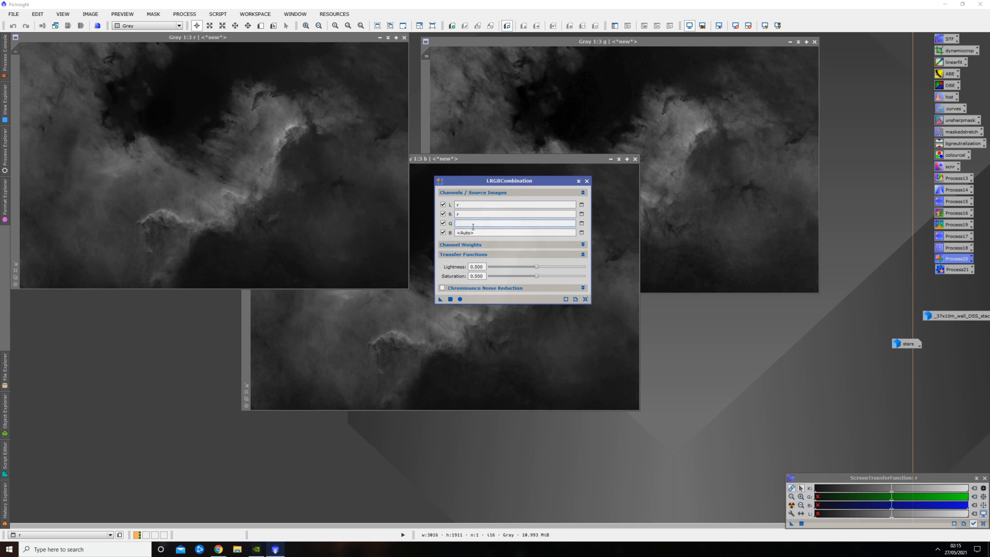
{"action": "left_click", "coordinate": [471, 234]}
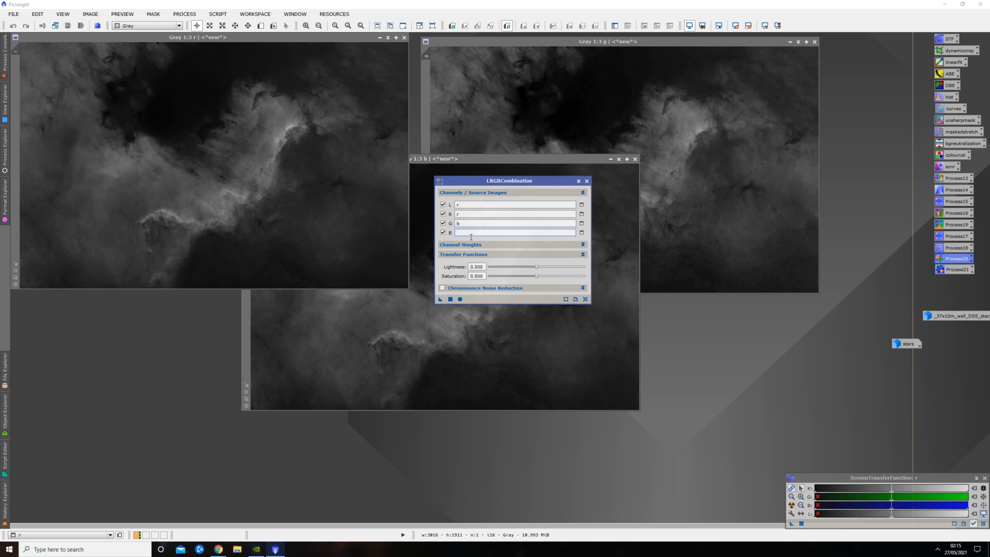
{"action": "type", "text": "g"}
{"action": "left_click", "coordinate": [442, 288]}
{"action": "left_click", "coordinate": [461, 300]}
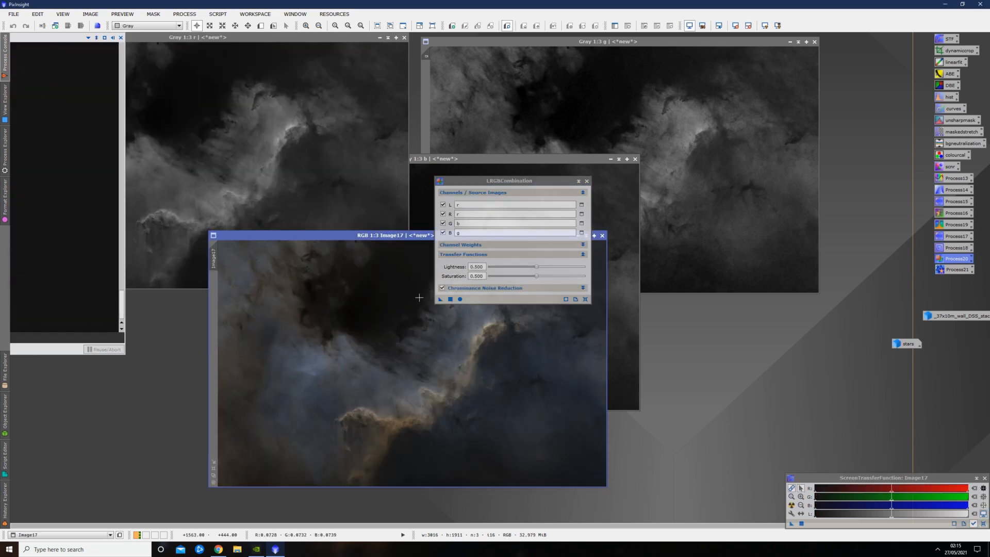
Close LRGBCombination, minimize the r, g and b images, and group their icons above the stars icon.
{"action": "left_click", "coordinate": [587, 181]}
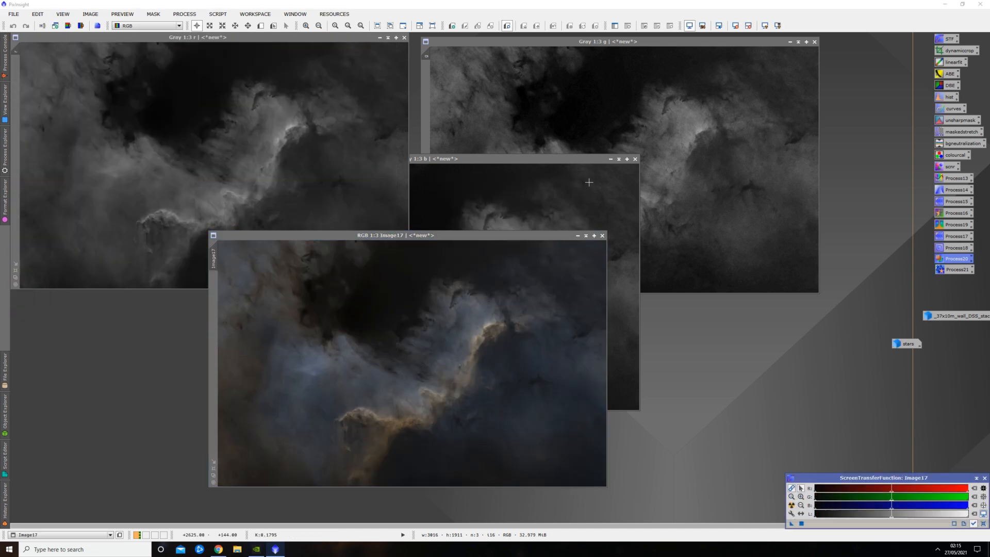
{"action": "left_click", "coordinate": [611, 158]}
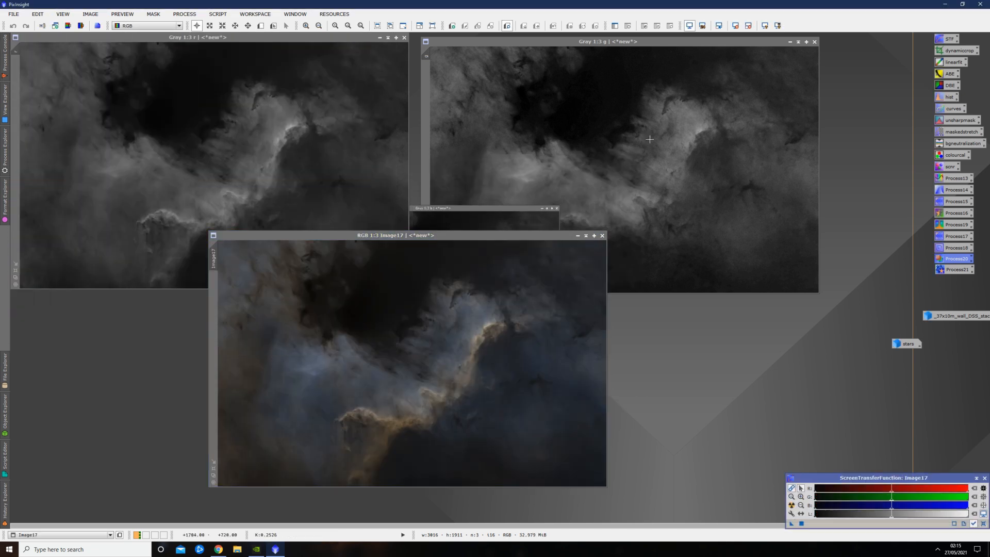
{"action": "left_click", "coordinate": [790, 41]}
{"action": "left_click", "coordinate": [380, 37]}
{"action": "left_click_drag", "start_coordinate": [628, 163], "coordinate": [894, 256]}
{"action": "left_click_drag", "start_coordinate": [452, 290], "coordinate": [901, 281]}
{"action": "left_click_drag", "start_coordinate": [231, 167], "coordinate": [910, 294]}
Place the combined colour image in the workspace's upper-left corner, rename it as starless, and enlarge it to 1:2.
{"action": "left_click_drag", "start_coordinate": [403, 238], "coordinate": [205, 40]}
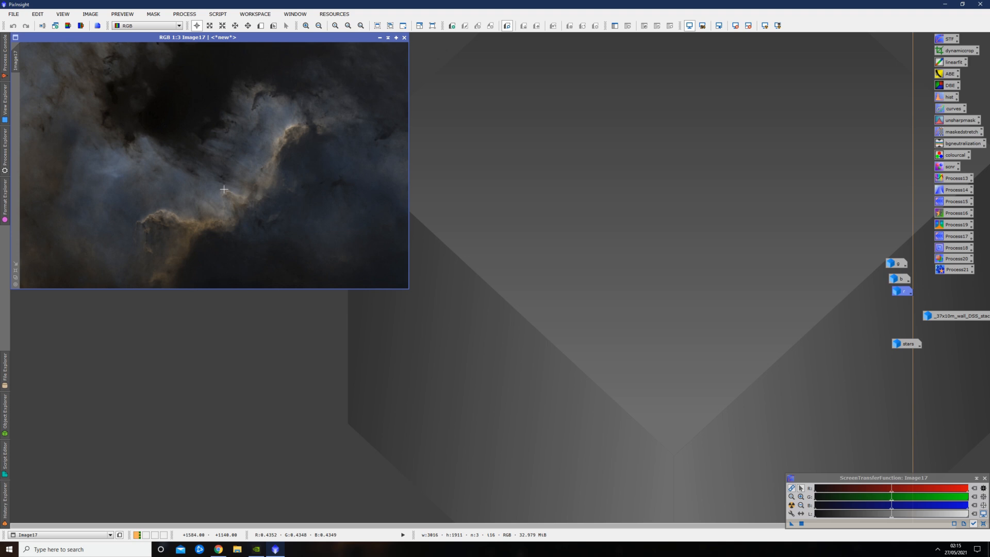
{"action": "right_click", "coordinate": [212, 166]}
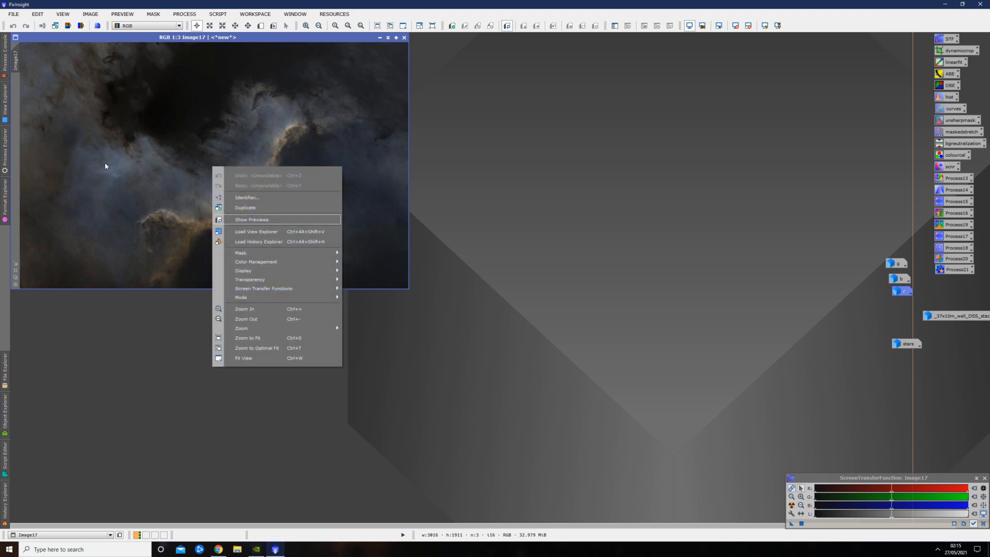
{"action": "left_click", "coordinate": [256, 197]}
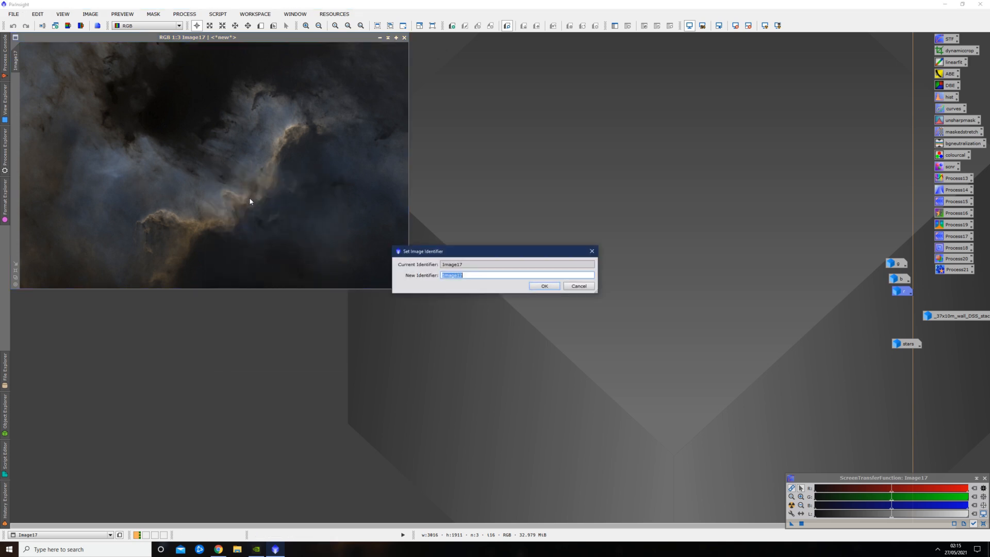
{"action": "type", "text": "starless"}
{"action": "left_click", "coordinate": [547, 285]}
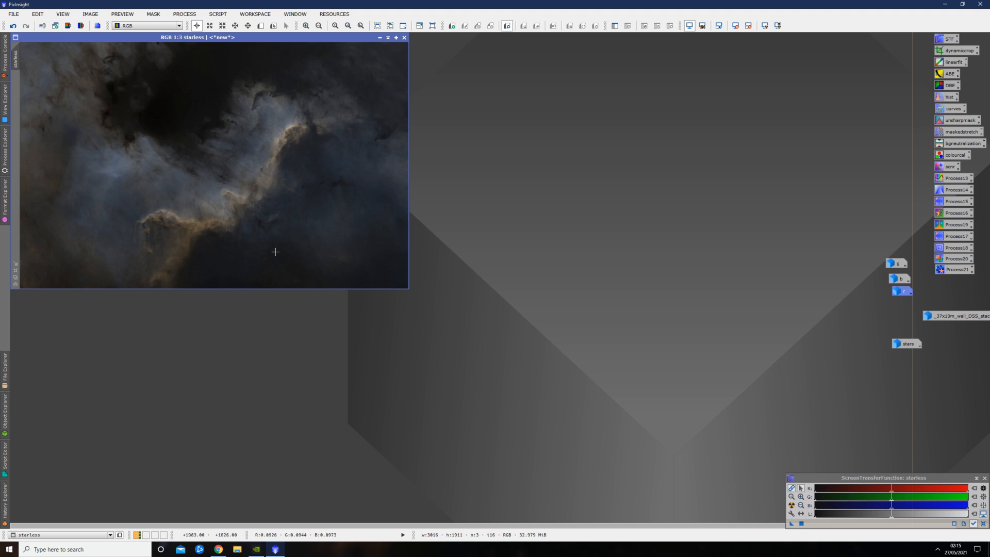
{"action": "scroll", "coordinate": [274, 252], "scroll_direction": "up", "scroll_amount": 1}
{"action": "left_click", "coordinate": [16, 267]}
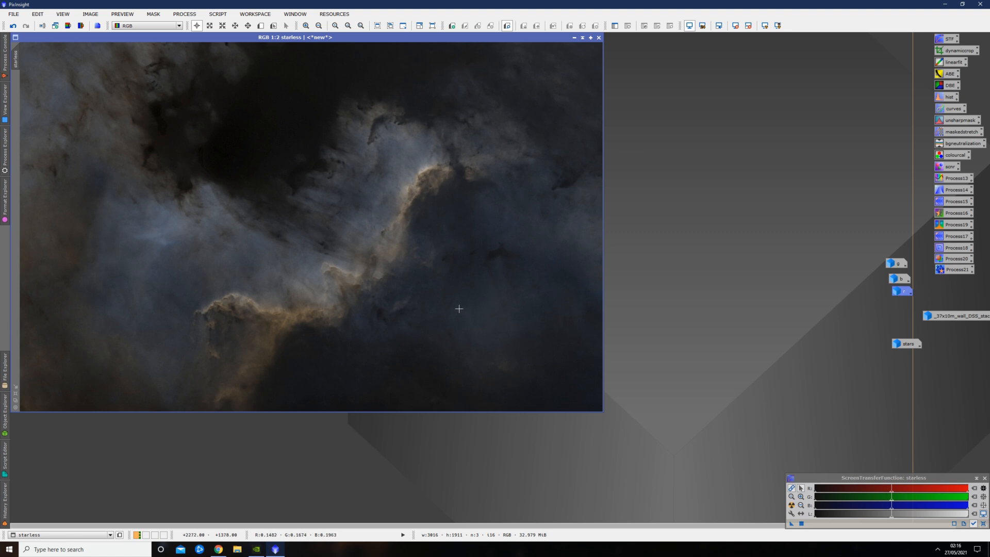
Set up CurvesTransformation beside the starless image, with its real-time preview positioned over the image.
{"action": "double_click", "coordinate": [954, 109]}
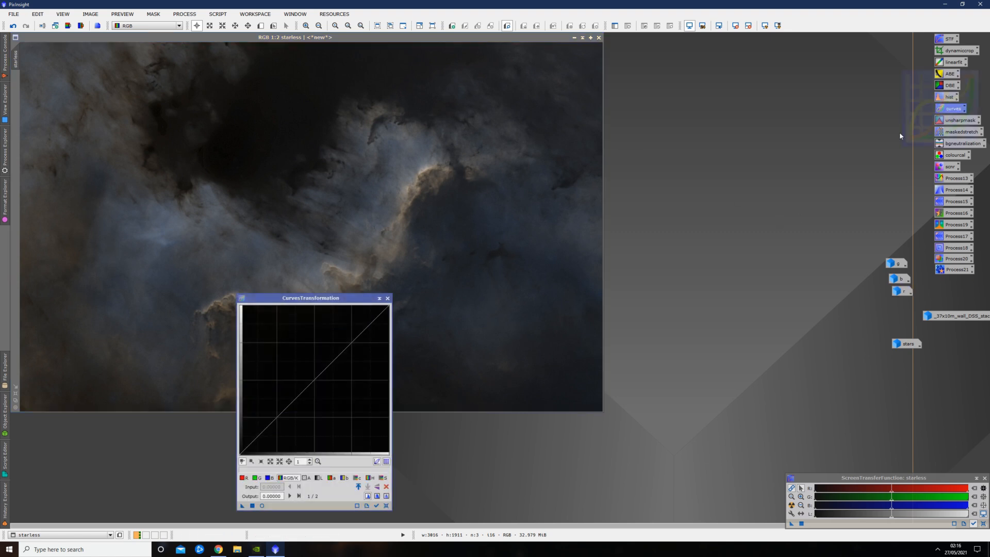
{"action": "left_click_drag", "start_coordinate": [330, 295], "coordinate": [713, 146]}
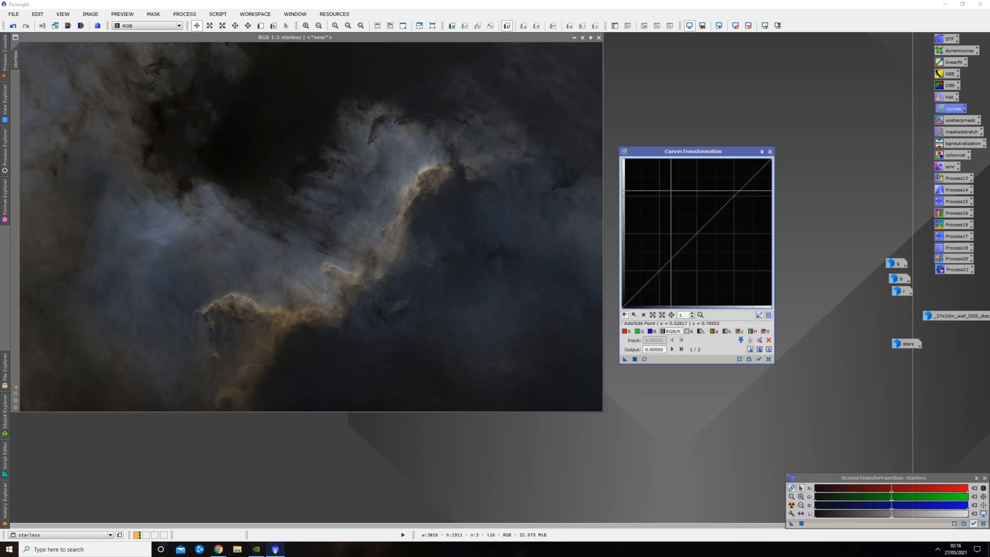
{"action": "left_click_drag", "start_coordinate": [706, 153], "coordinate": [704, 138]}
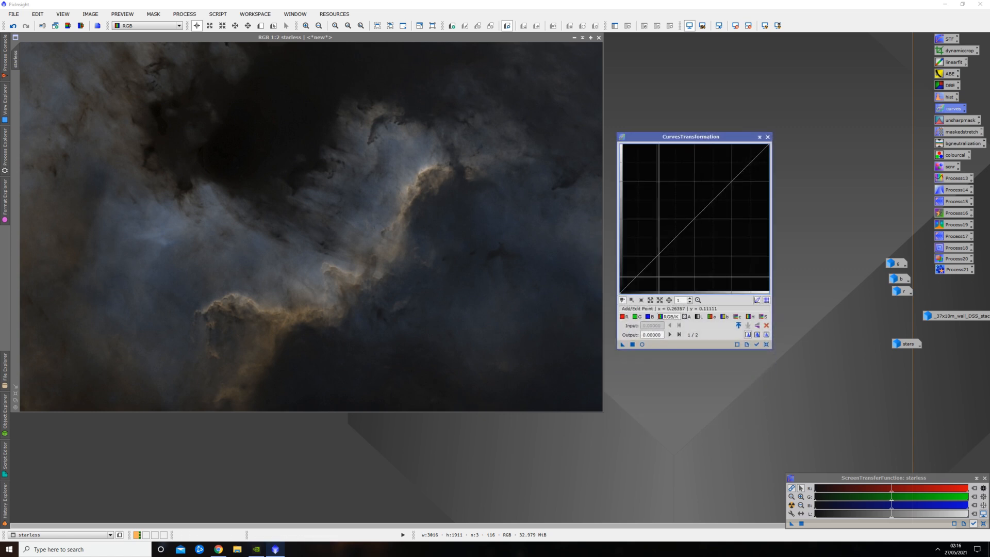
{"action": "left_click", "coordinate": [642, 345]}
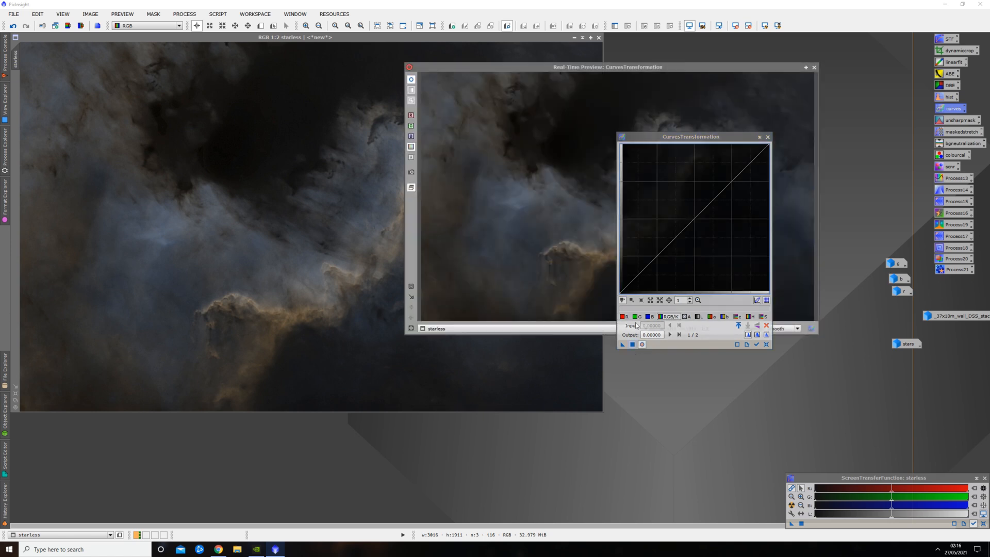
{"action": "left_click_drag", "start_coordinate": [608, 64], "coordinate": [351, 91]}
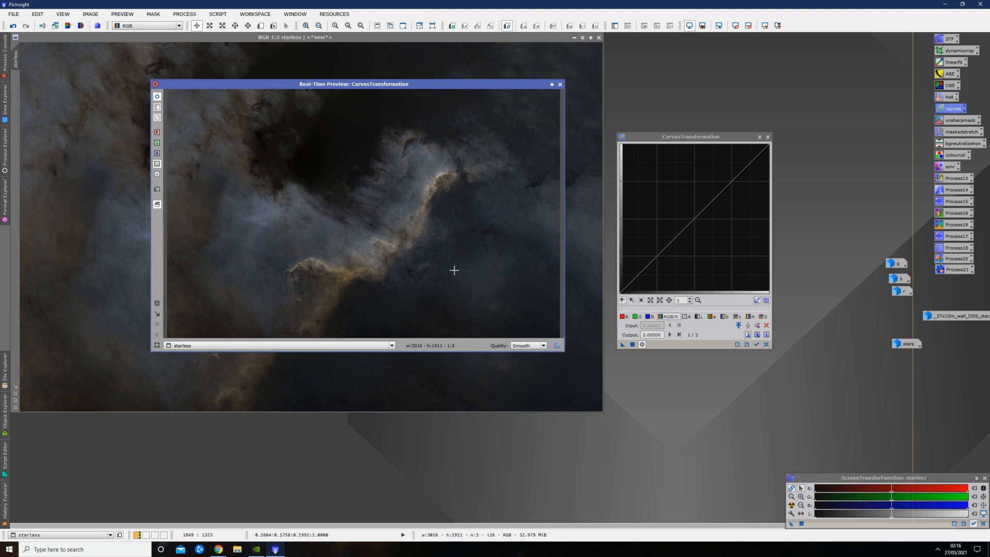
Shape the red curve with points at input 0.45220, output 0.58656 and input 0.18863, output 0.20413.
{"action": "left_click", "coordinate": [624, 317]}
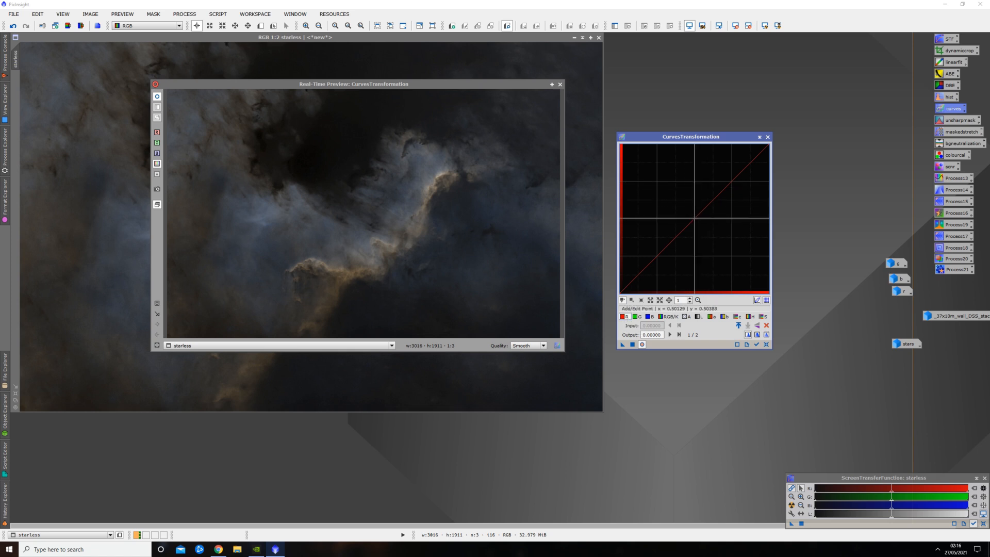
{"action": "left_click_drag", "start_coordinate": [694, 218], "coordinate": [687, 206]}
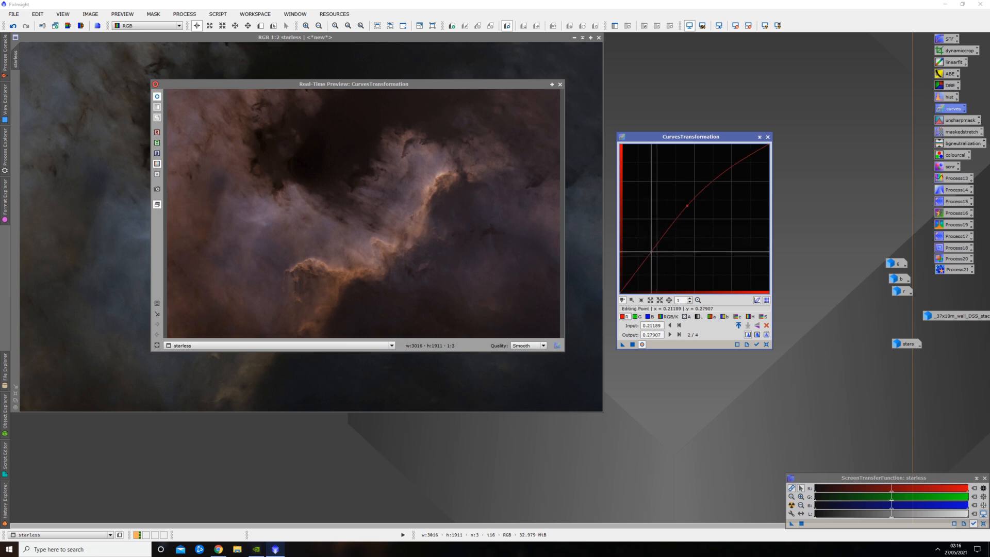
{"action": "left_click", "coordinate": [650, 255]}
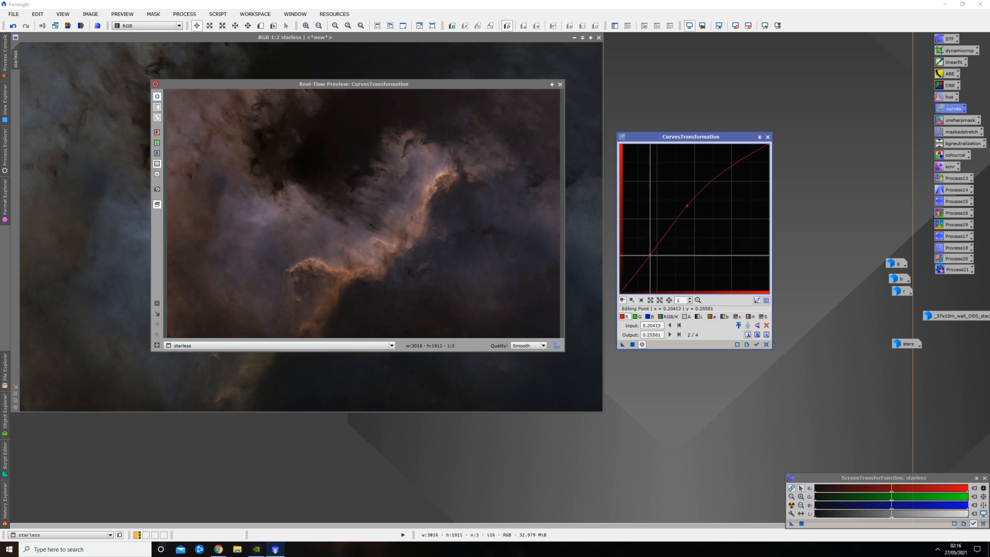
{"action": "left_click", "coordinate": [650, 256], "text": "ctrl"}
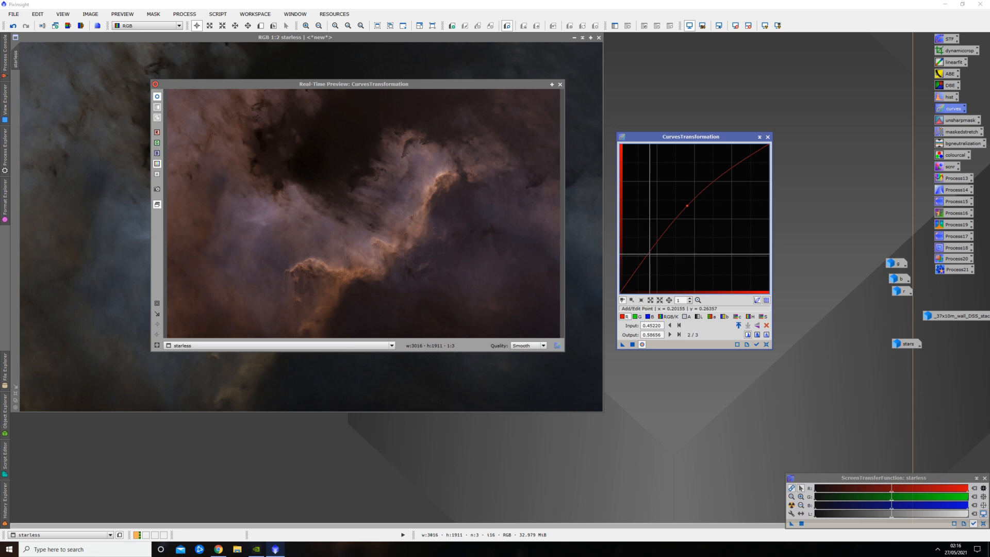
{"action": "left_click", "coordinate": [656, 265]}
{"action": "left_click", "coordinate": [656, 265], "text": "ctrl"}
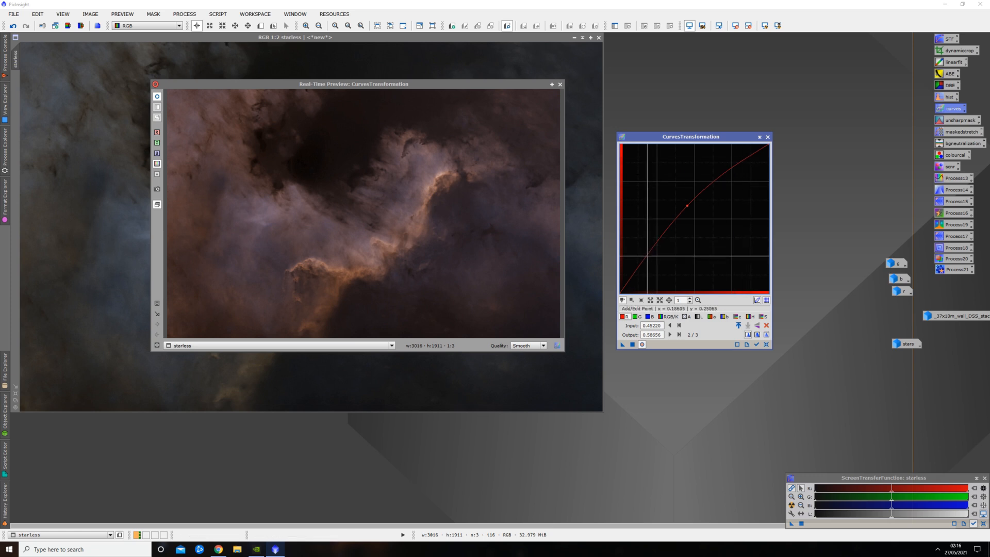
{"action": "left_click_drag", "start_coordinate": [647, 255], "coordinate": [648, 263]}
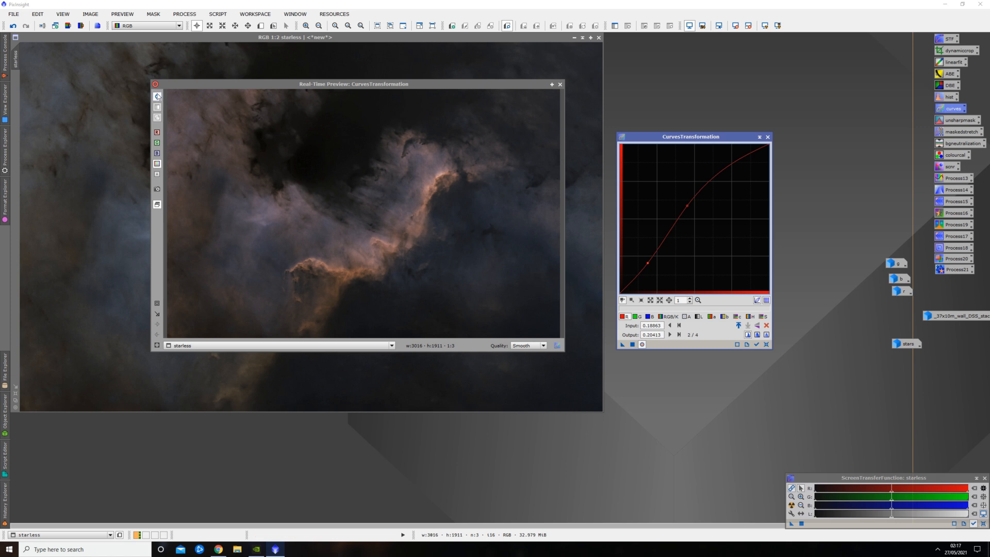
Compare the preview with and without the red curve, apply the curve to the starless image, and reset CurvesTransformation.
{"action": "left_click", "coordinate": [158, 100]}
{"action": "left_click", "coordinate": [158, 101]}
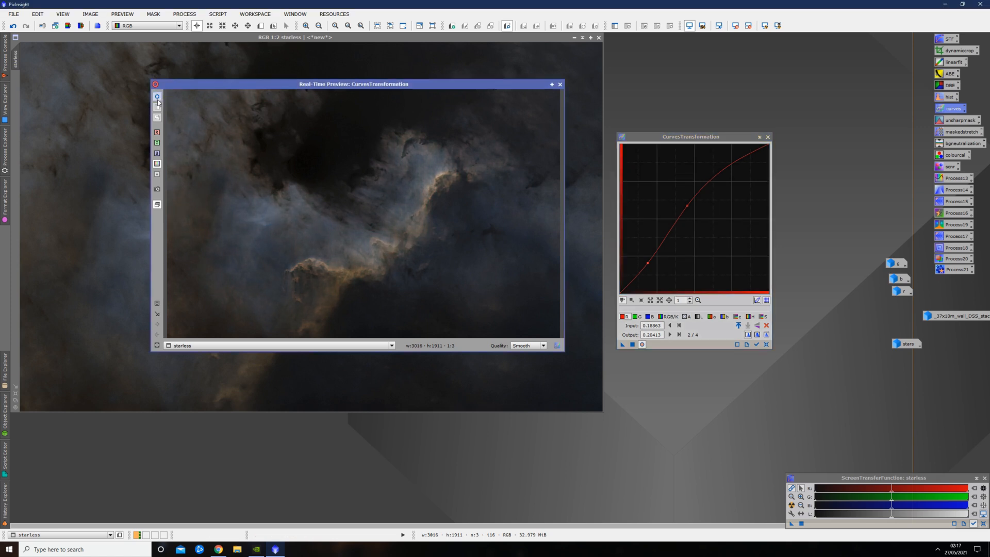
{"action": "left_click", "coordinate": [158, 101]}
{"action": "left_click", "coordinate": [158, 101]}
{"action": "left_click", "coordinate": [158, 101]}
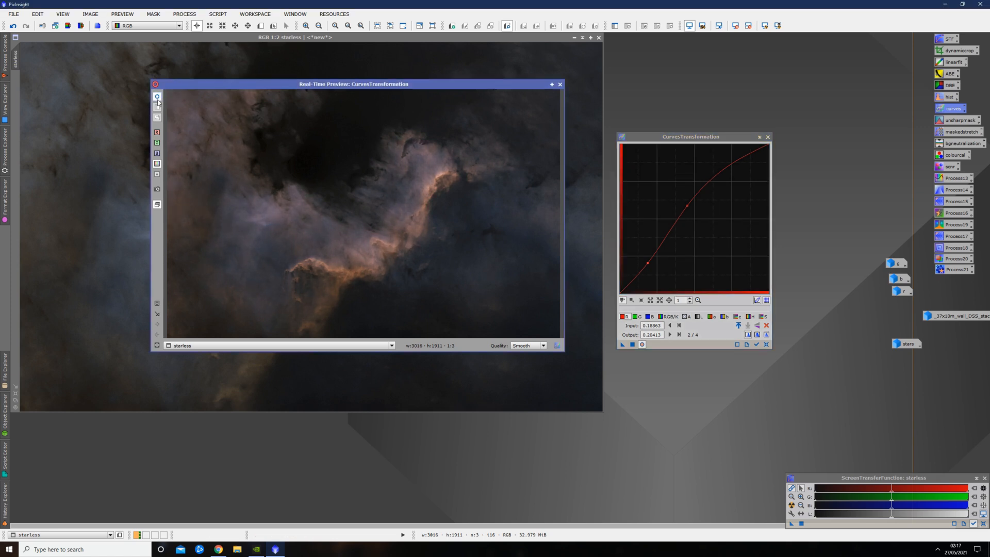
{"action": "left_click", "coordinate": [158, 101]}
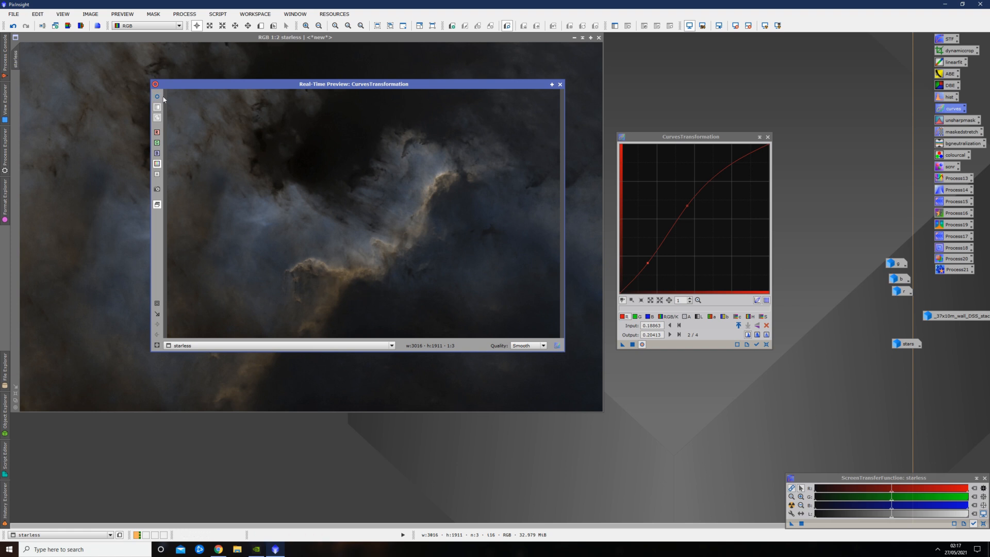
{"action": "left_click", "coordinate": [157, 97]}
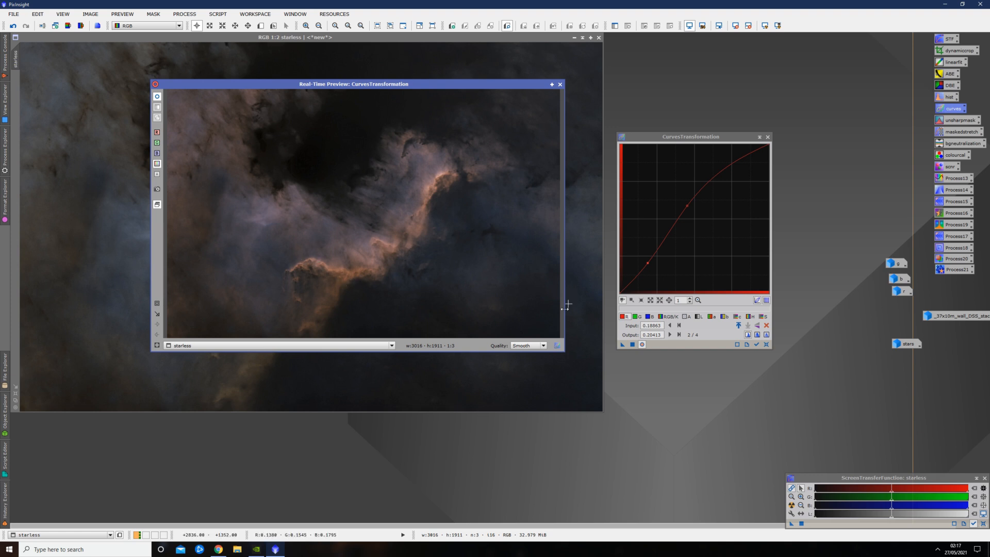
{"action": "left_click", "coordinate": [634, 346]}
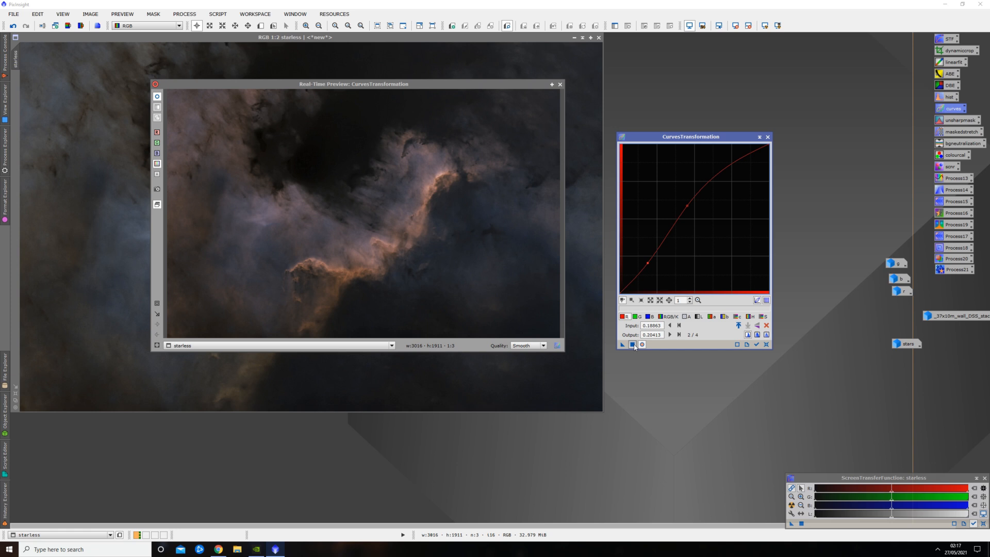
{"action": "left_click", "coordinate": [767, 344]}
Shape the blue curve with points at input 0.42636, output 0.58398 and input 0.13695, output 0.12920.
{"action": "left_click", "coordinate": [649, 317]}
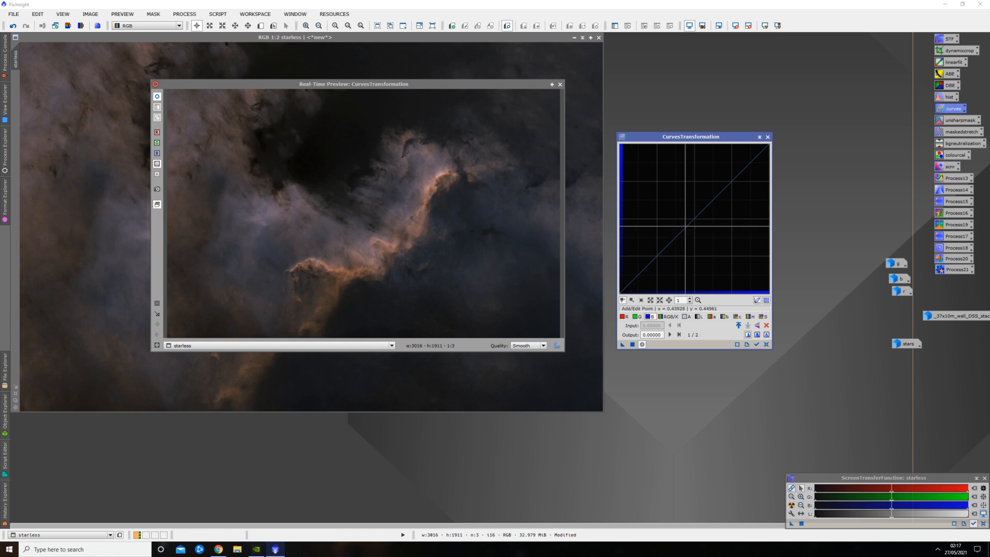
{"action": "left_click_drag", "start_coordinate": [695, 219], "coordinate": [683, 206]}
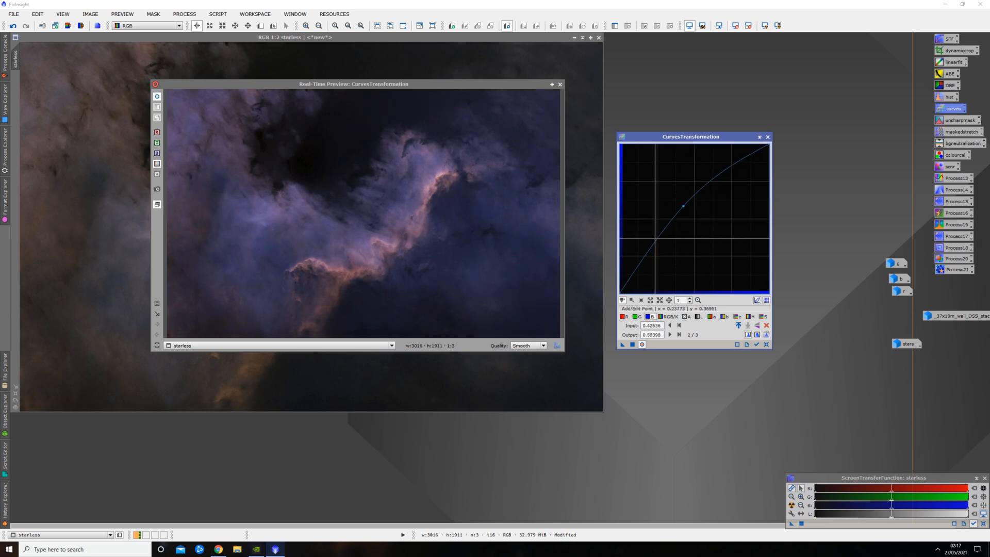
{"action": "left_click_drag", "start_coordinate": [648, 251], "coordinate": [651, 280]}
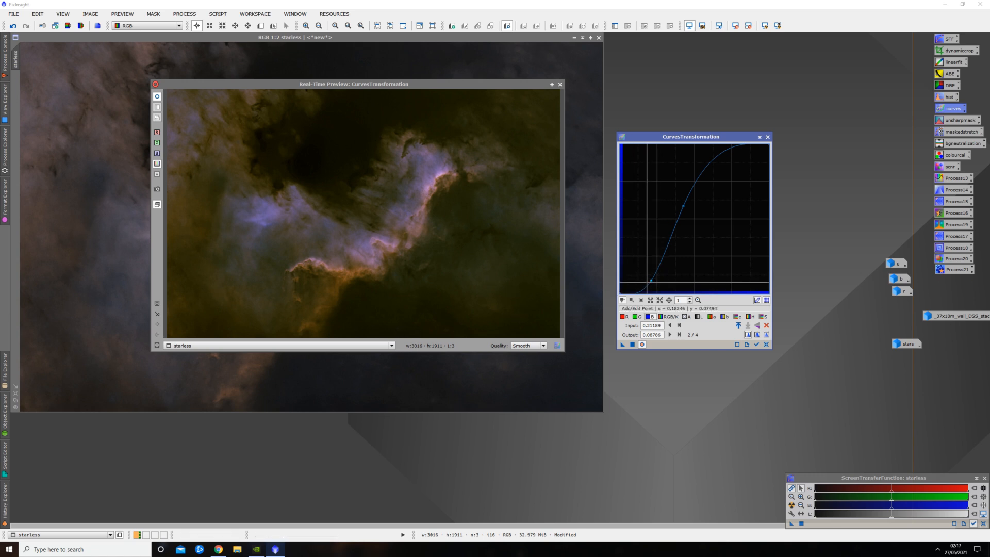
{"action": "left_click_drag", "start_coordinate": [651, 280], "coordinate": [640, 273]}
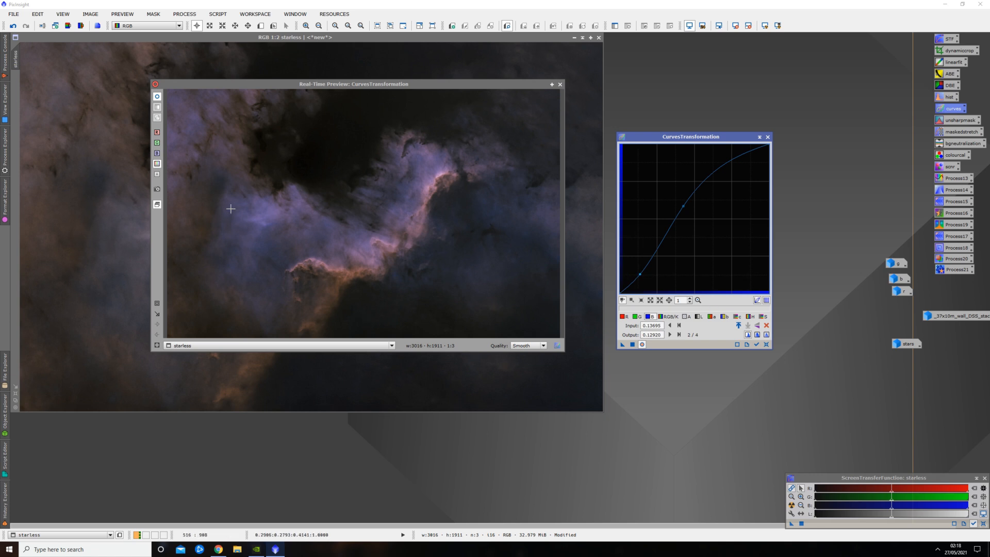
Compare the preview with and without the blue curve, apply the curve to the starless image, and reset CurvesTransformation.
{"action": "left_click", "coordinate": [158, 97]}
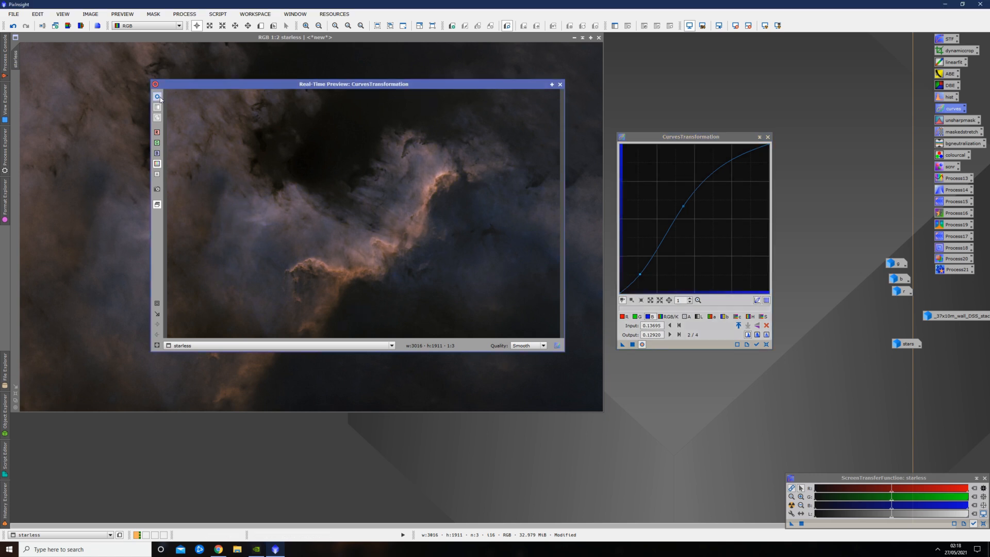
{"action": "left_click", "coordinate": [159, 99]}
{"action": "left_click", "coordinate": [160, 100]}
{"action": "left_click", "coordinate": [160, 100]}
{"action": "left_click", "coordinate": [157, 97]}
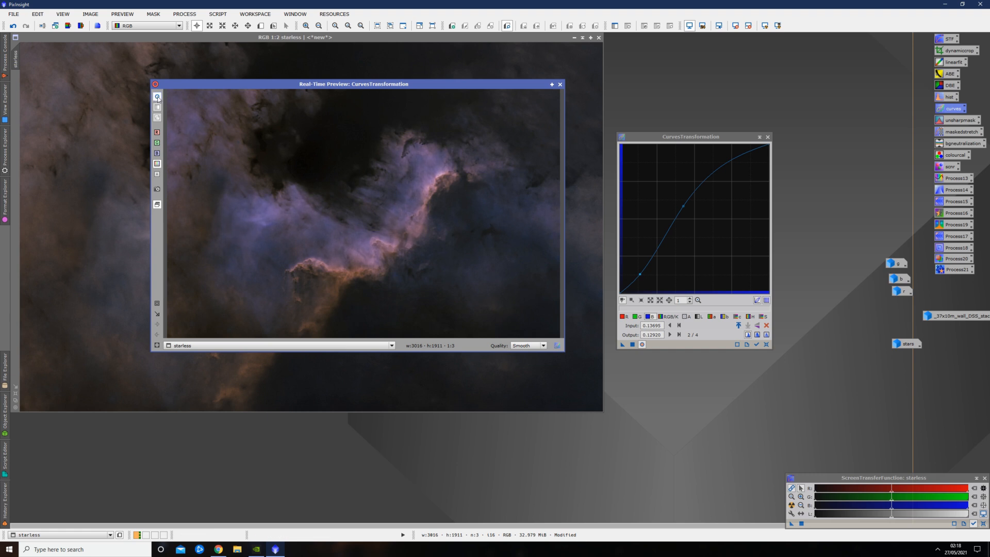
{"action": "left_click", "coordinate": [633, 344]}
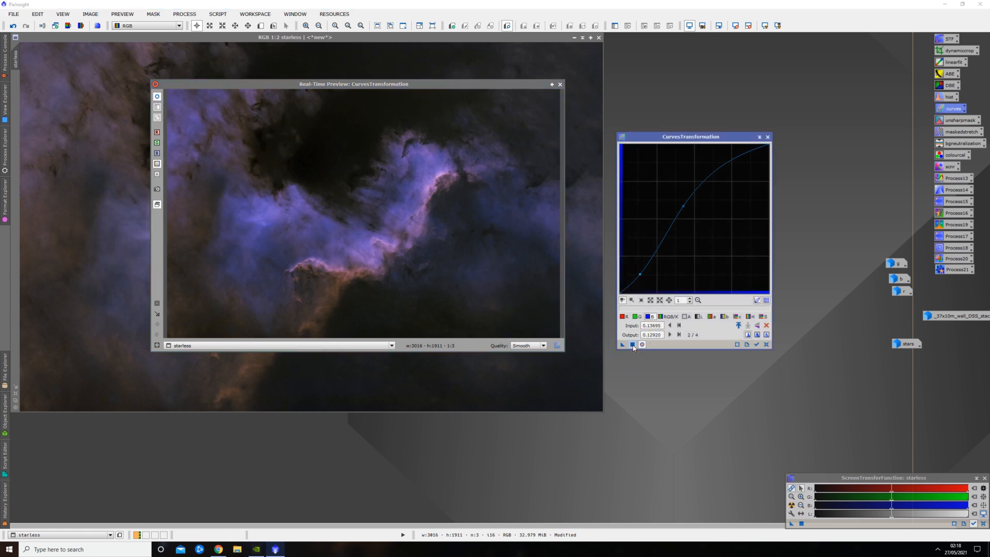
{"action": "left_click", "coordinate": [766, 345]}
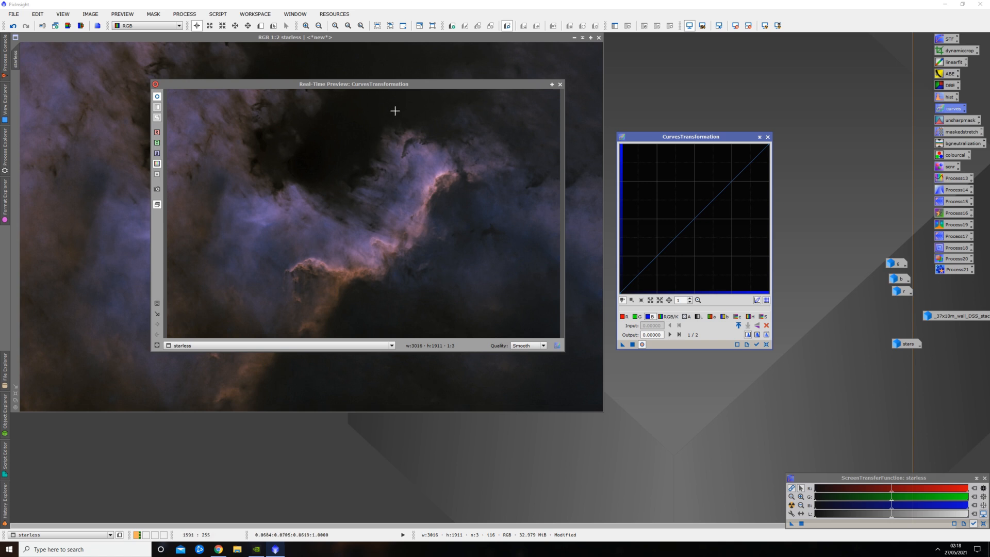
Raise the saturation curve with a point at input 0.37984, output 0.63049, and apply it to the starless image.
{"action": "left_click_drag", "start_coordinate": [411, 86], "coordinate": [378, 81]}
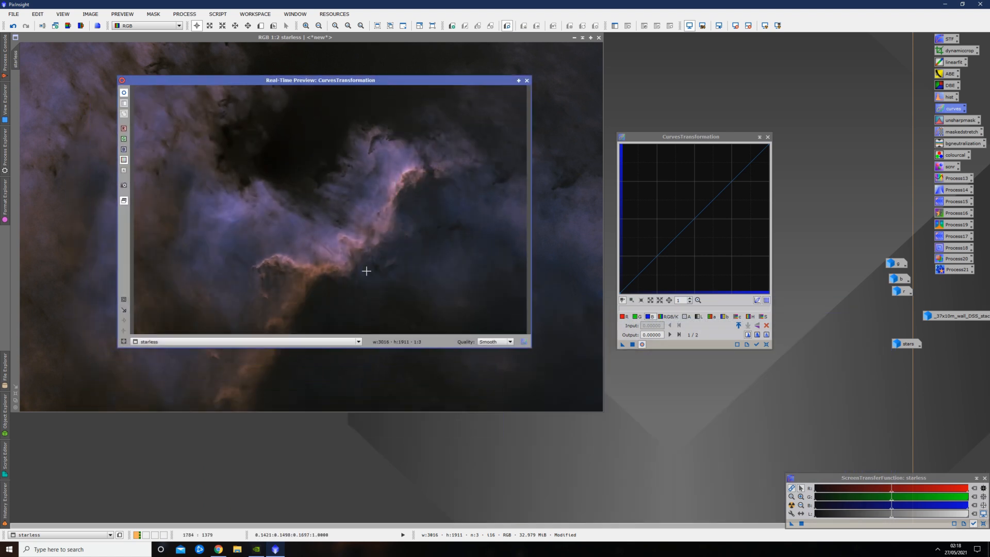
{"action": "left_click", "coordinate": [764, 317]}
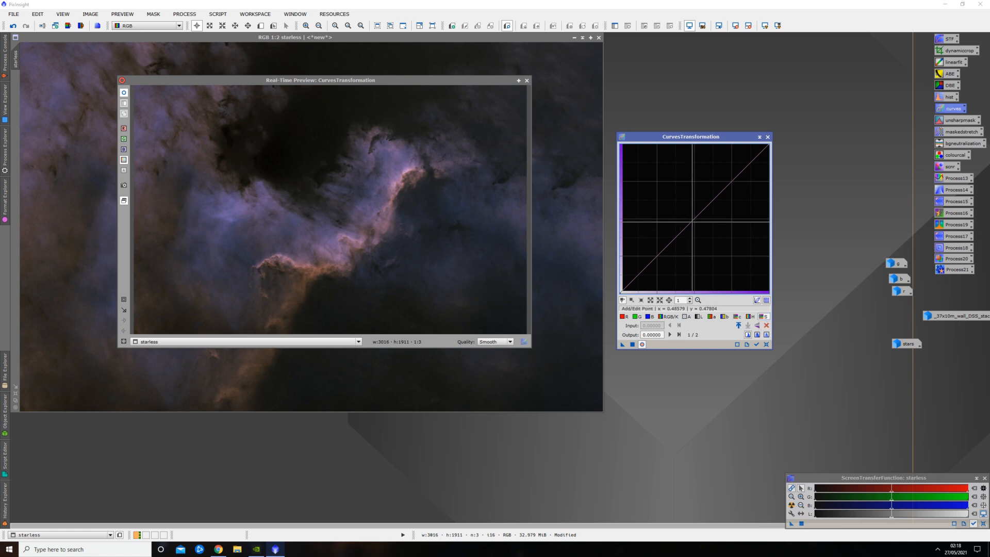
{"action": "left_click_drag", "start_coordinate": [690, 219], "coordinate": [676, 199]}
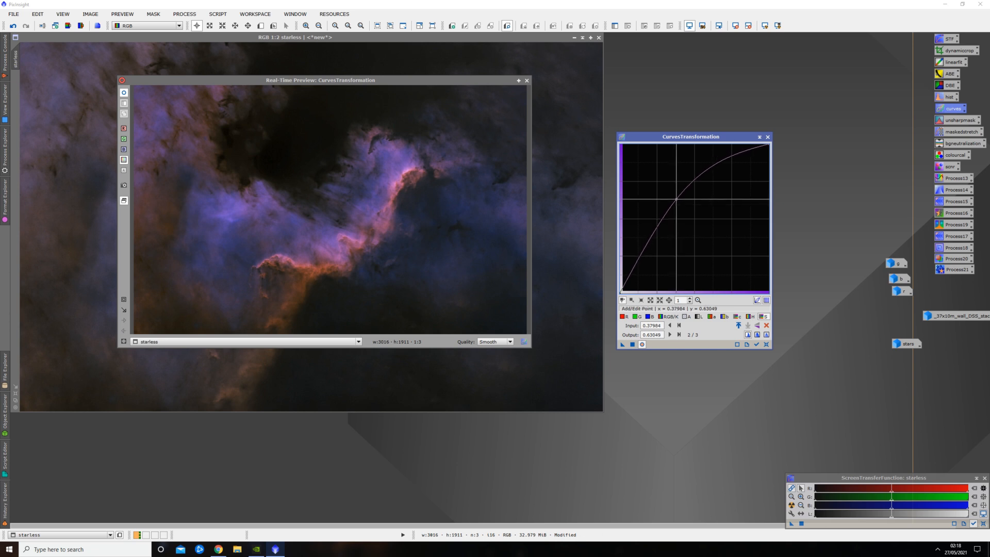
{"action": "left_click", "coordinate": [633, 344]}
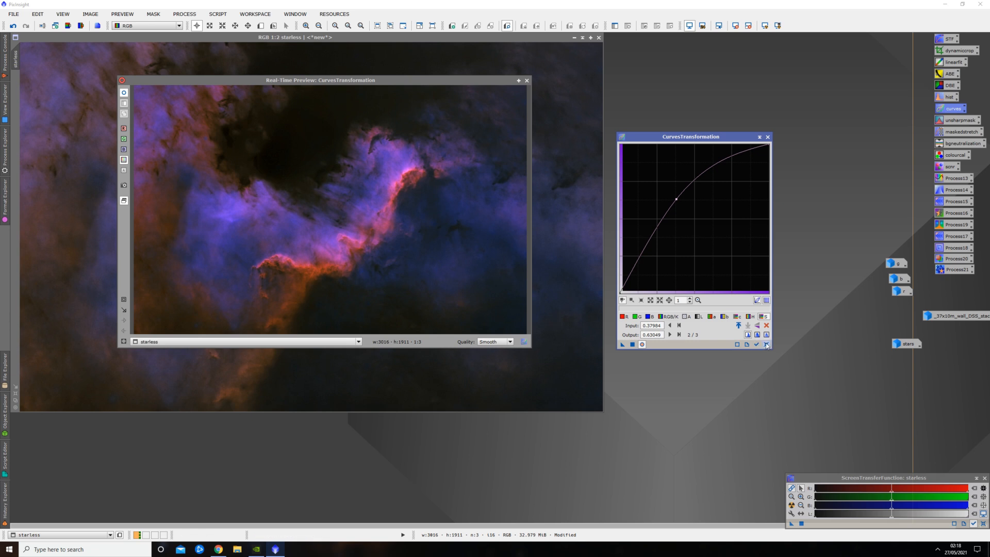
Reset CurvesTransformation and close its real-time preview.
{"action": "left_click", "coordinate": [766, 344]}
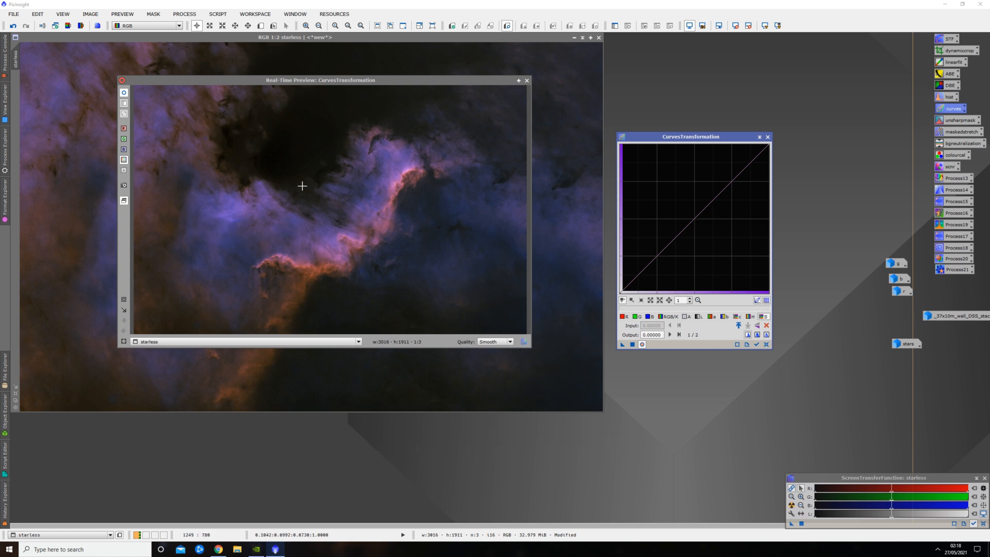
{"action": "left_click", "coordinate": [527, 81]}
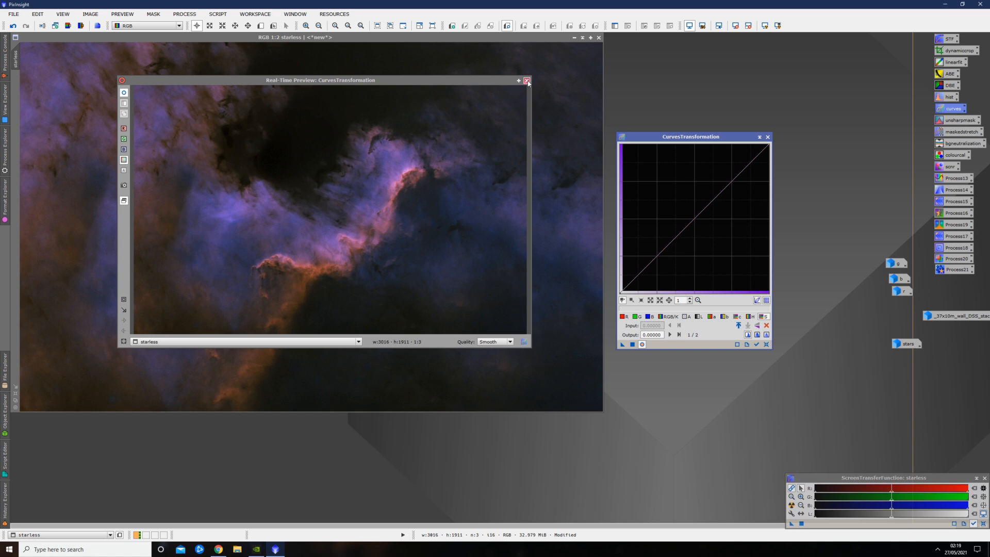
{"action": "left_click", "coordinate": [527, 81]}
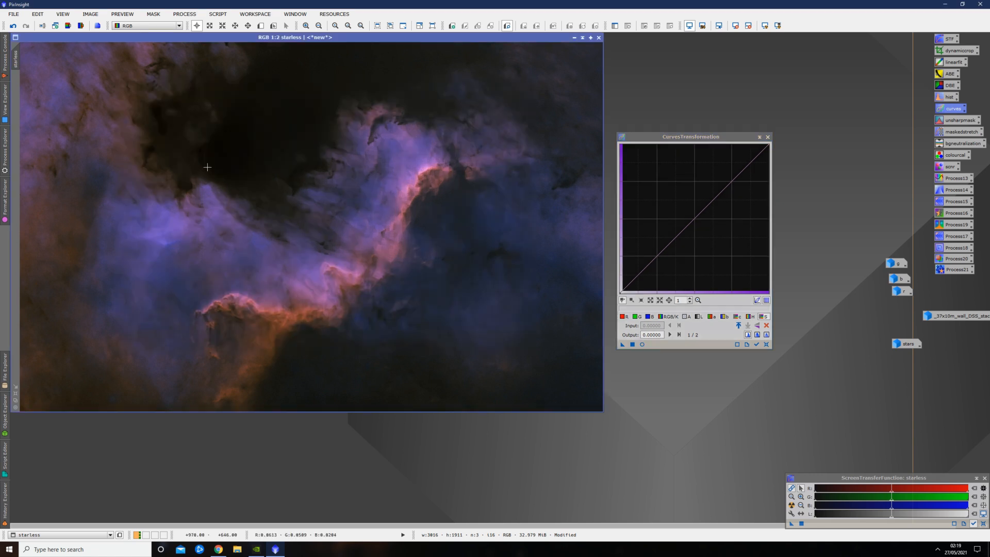
Run the CorrectMagentaStars script on the starless image with an amount of 0.80, and close the script dialog.
{"action": "left_click", "coordinate": [213, 14]}
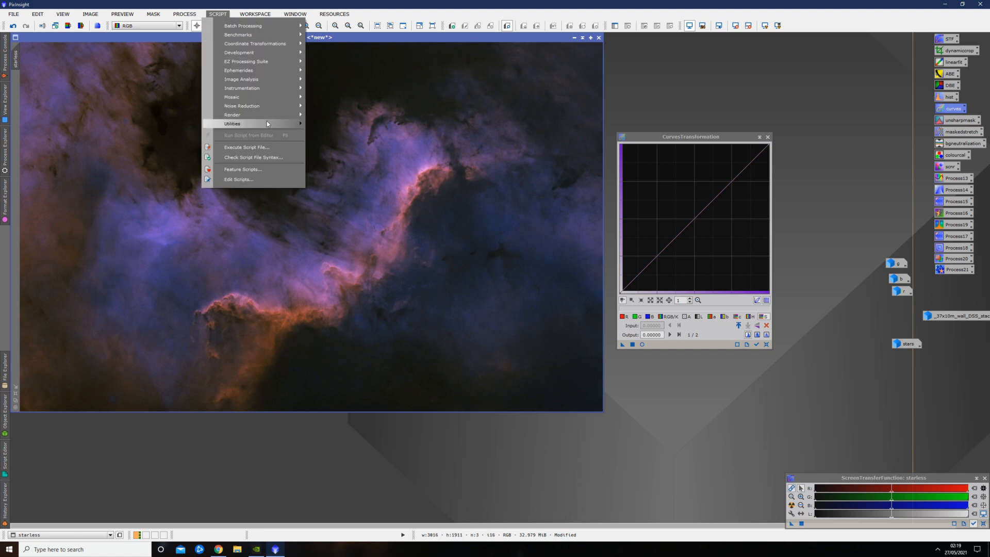
{"action": "mouse_move", "coordinate": [267, 122]}
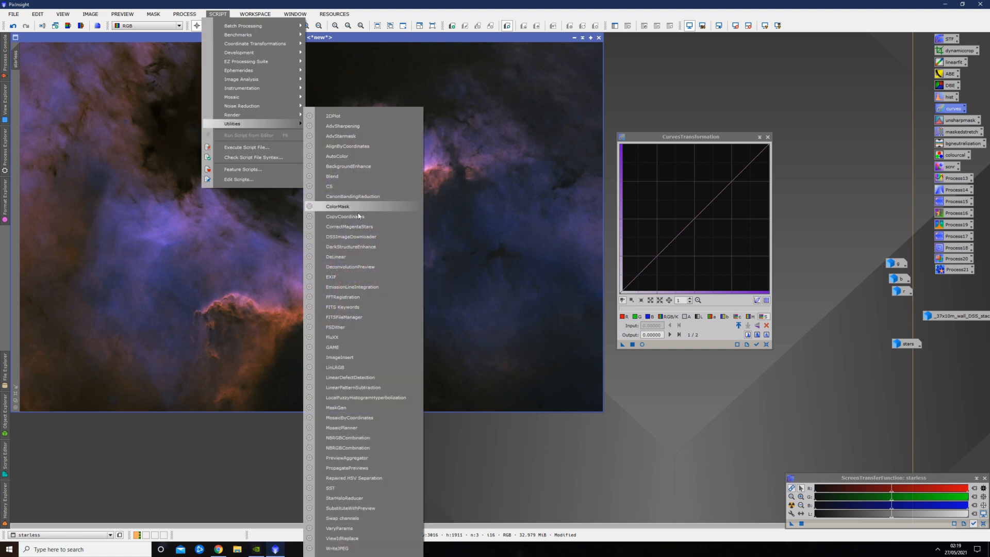
{"action": "left_click", "coordinate": [349, 227]}
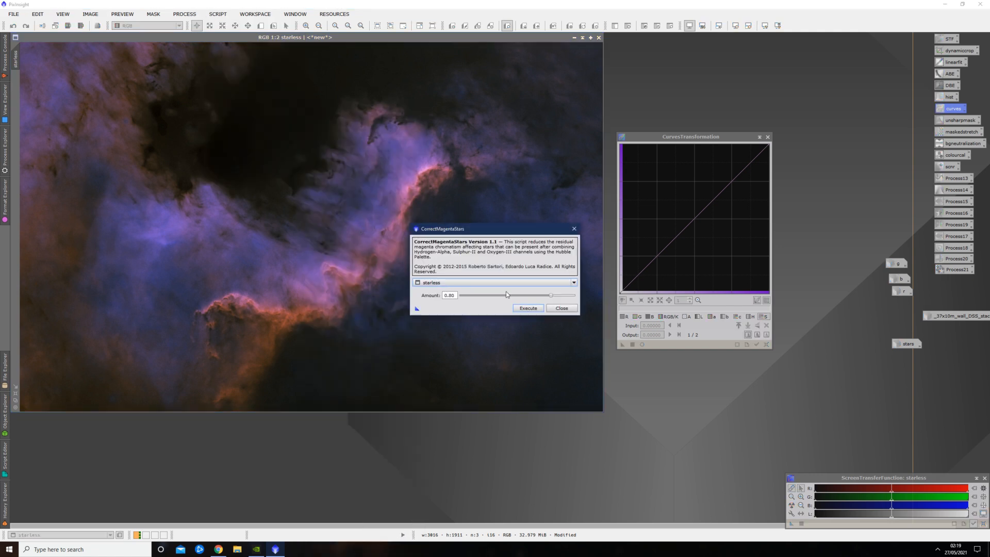
{"action": "left_click_drag", "start_coordinate": [513, 231], "coordinate": [541, 186]}
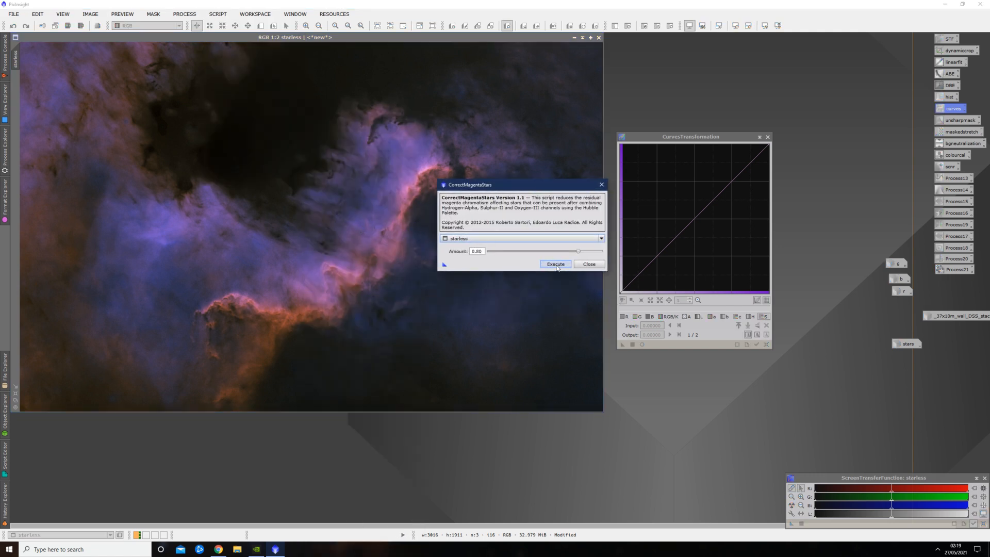
{"action": "left_click", "coordinate": [556, 264]}
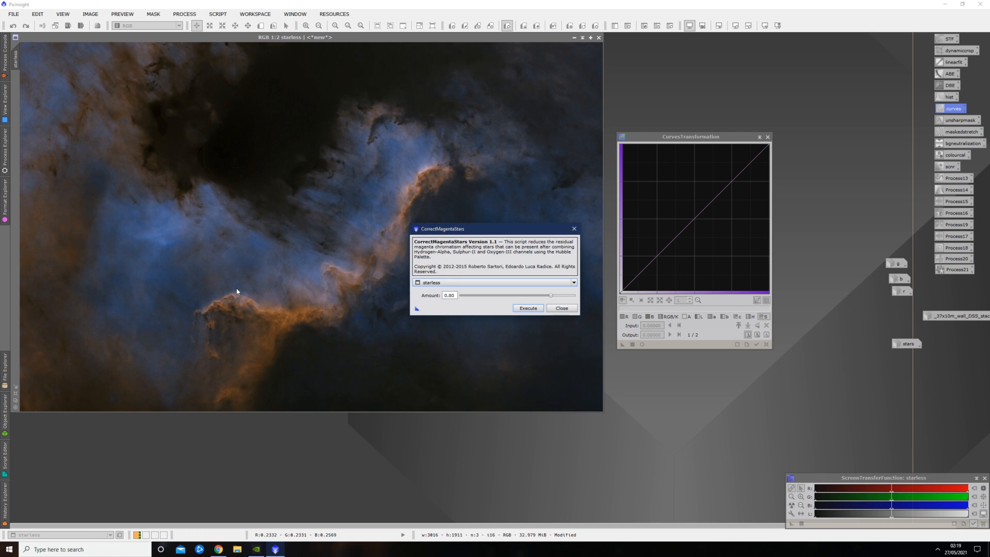
{"action": "left_click", "coordinate": [561, 307]}
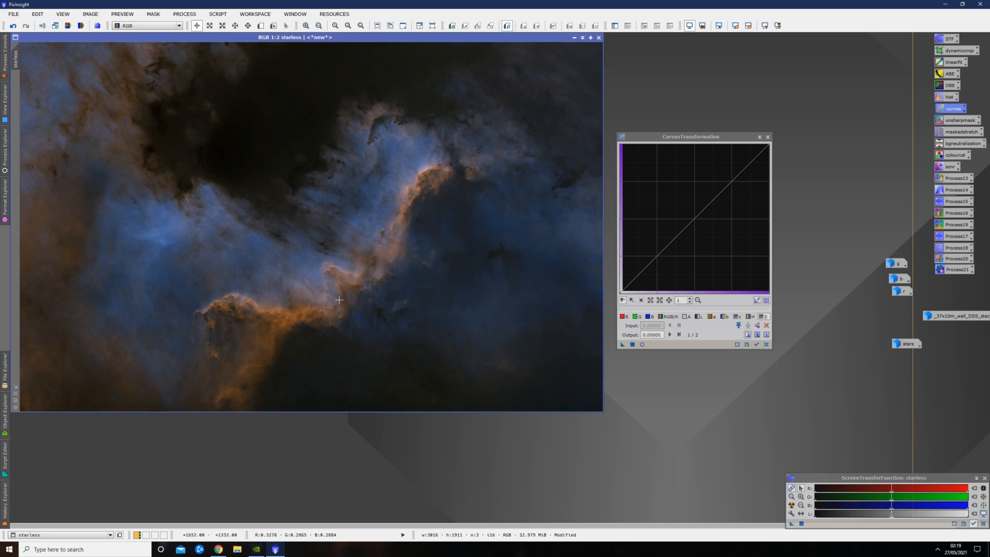
Undo and redo the magenta correction on the starless image to compare both versions.
{"action": "right_click", "coordinate": [163, 148]}
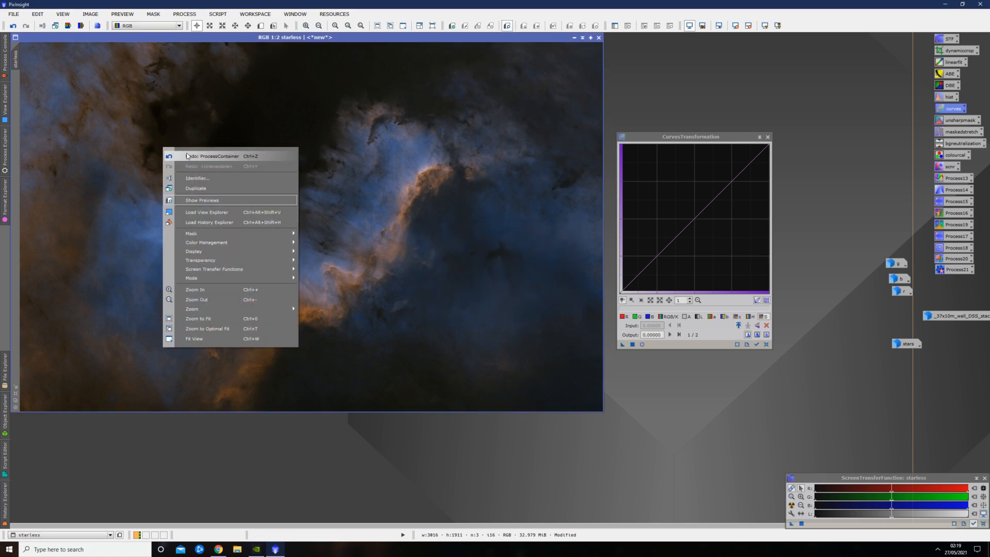
{"action": "left_click", "coordinate": [186, 153]}
{"action": "right_click", "coordinate": [155, 172]}
{"action": "left_click", "coordinate": [176, 199]}
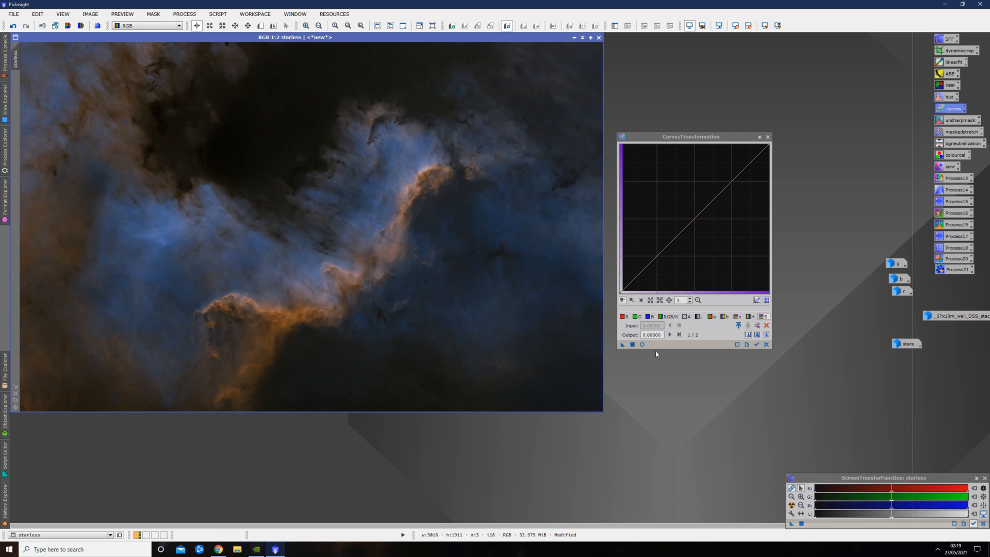
With the real-time preview open, shape the RGB/K curve with a raised midtone point and a shadow point at input 0.16279, output 0.15762.
{"action": "left_click", "coordinate": [669, 316]}
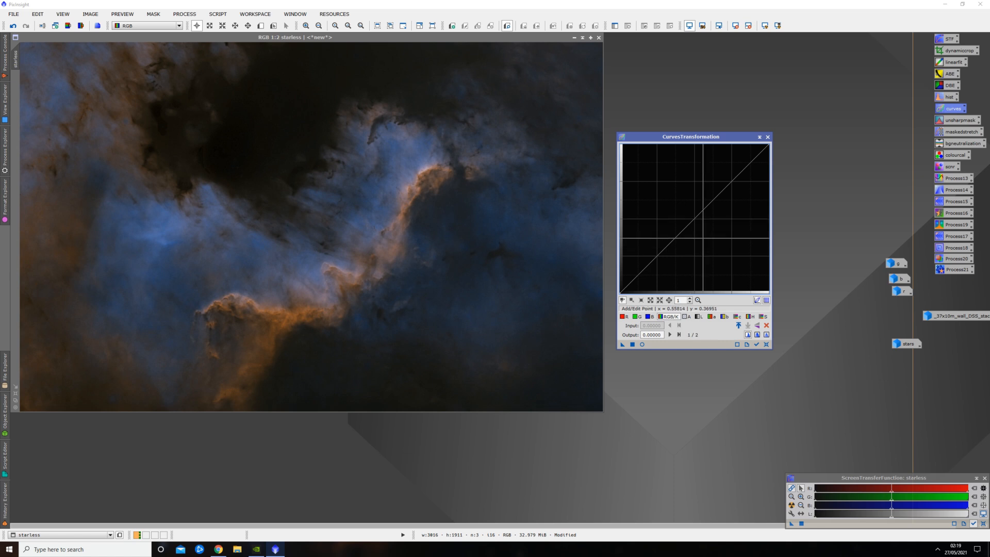
{"action": "left_click", "coordinate": [642, 345]}
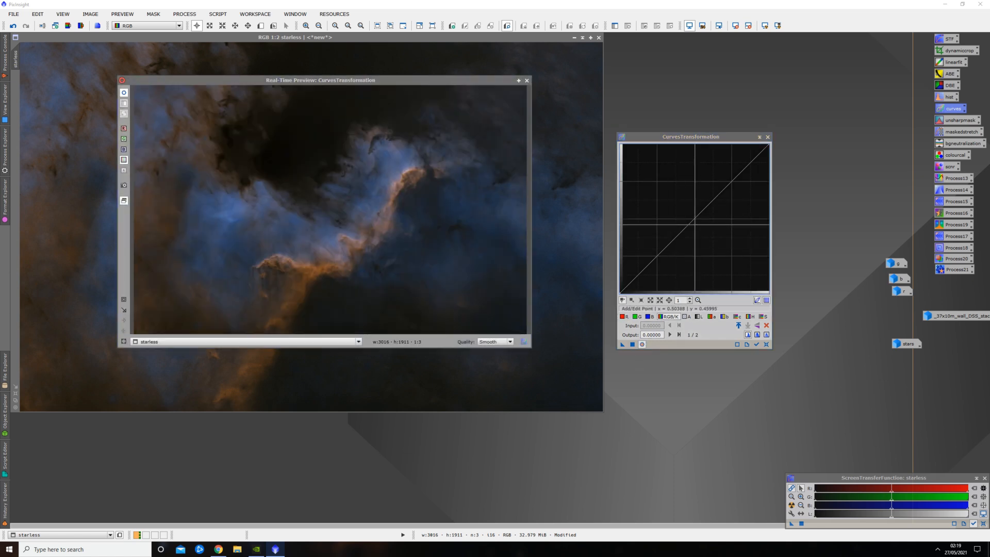
{"action": "left_click", "coordinate": [691, 209]}
{"action": "left_click_drag", "start_coordinate": [691, 210], "coordinate": [687, 202]}
{"action": "left_click_drag", "start_coordinate": [650, 258], "coordinate": [644, 270]}
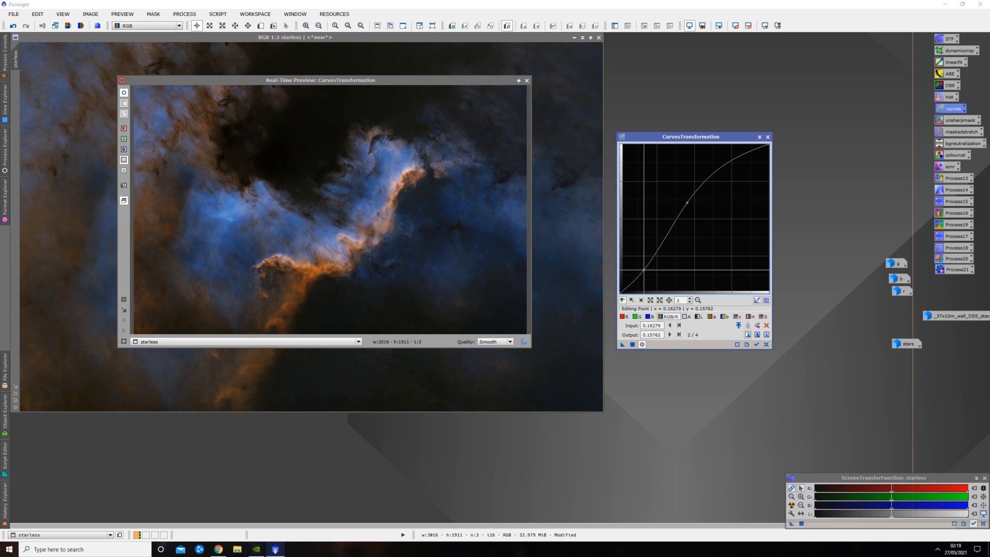
Compare the preview with and without the RGB/K curve, apply the curve to the starless image, and reset CurvesTransformation.
{"action": "left_click", "coordinate": [125, 95]}
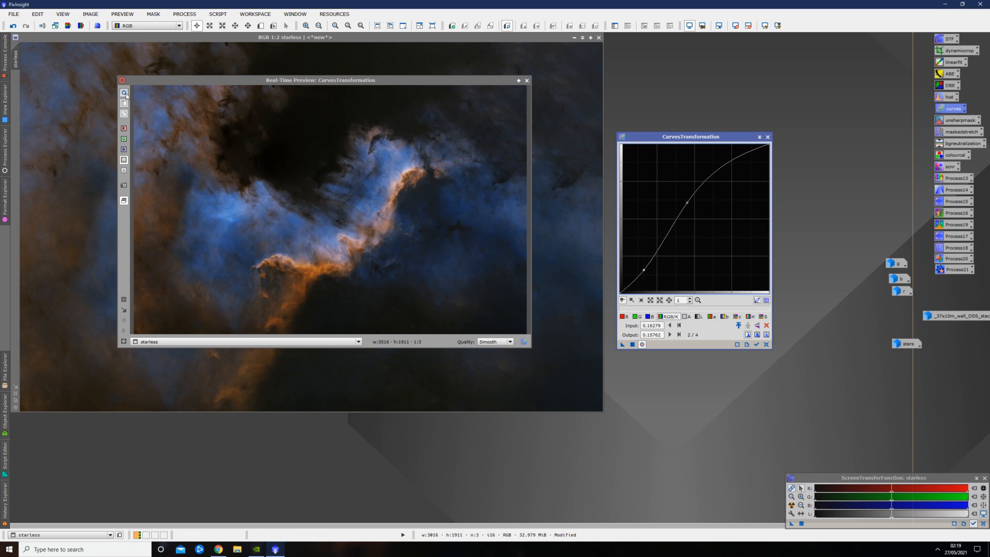
{"action": "left_click", "coordinate": [126, 95]}
{"action": "left_click", "coordinate": [126, 95]}
{"action": "left_click", "coordinate": [126, 95]}
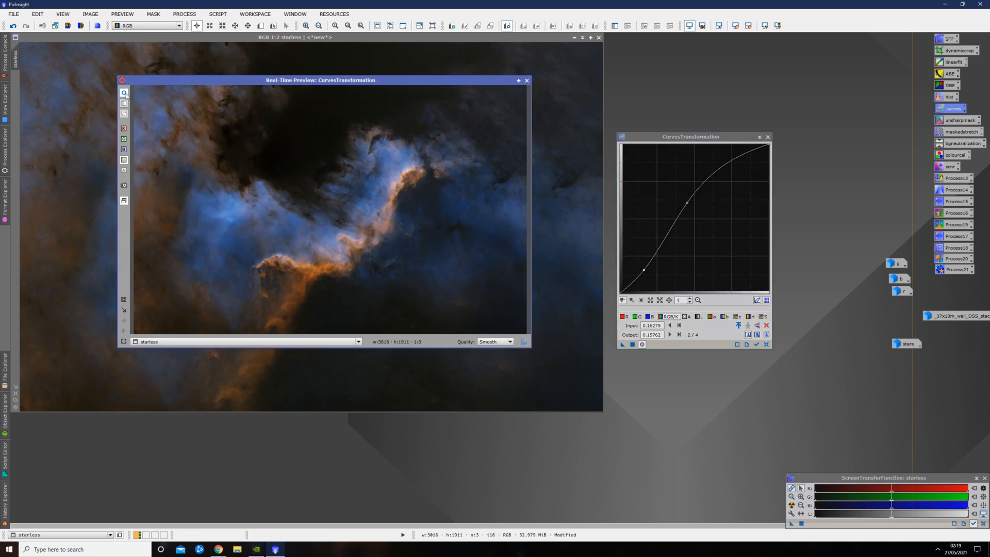
{"action": "left_click", "coordinate": [126, 95]}
{"action": "left_click", "coordinate": [126, 95]}
{"action": "left_click", "coordinate": [126, 95]}
{"action": "left_click", "coordinate": [126, 95]}
{"action": "left_click", "coordinate": [126, 94]}
{"action": "left_click", "coordinate": [125, 95]}
{"action": "left_click_drag", "start_coordinate": [622, 345], "coordinate": [567, 343]}
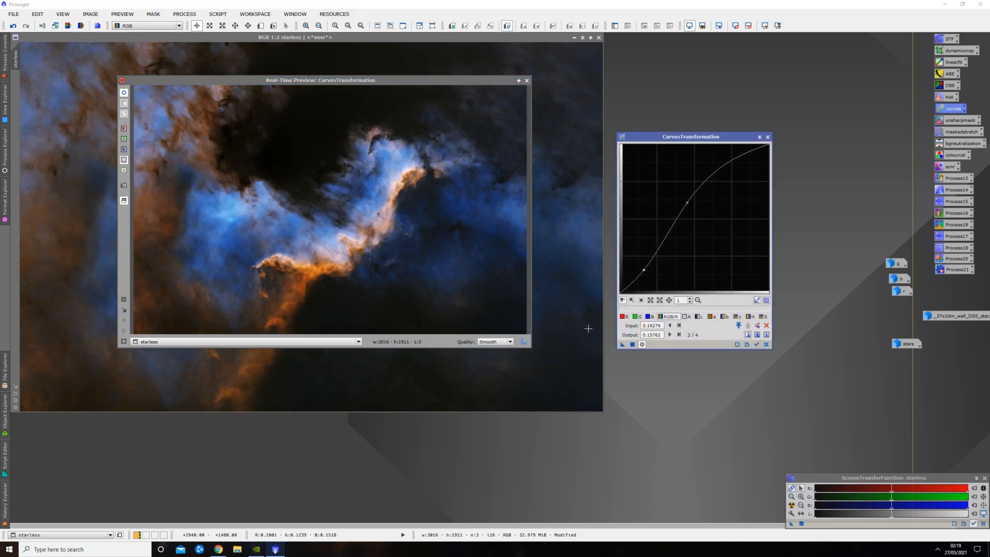
{"action": "left_click", "coordinate": [767, 344]}
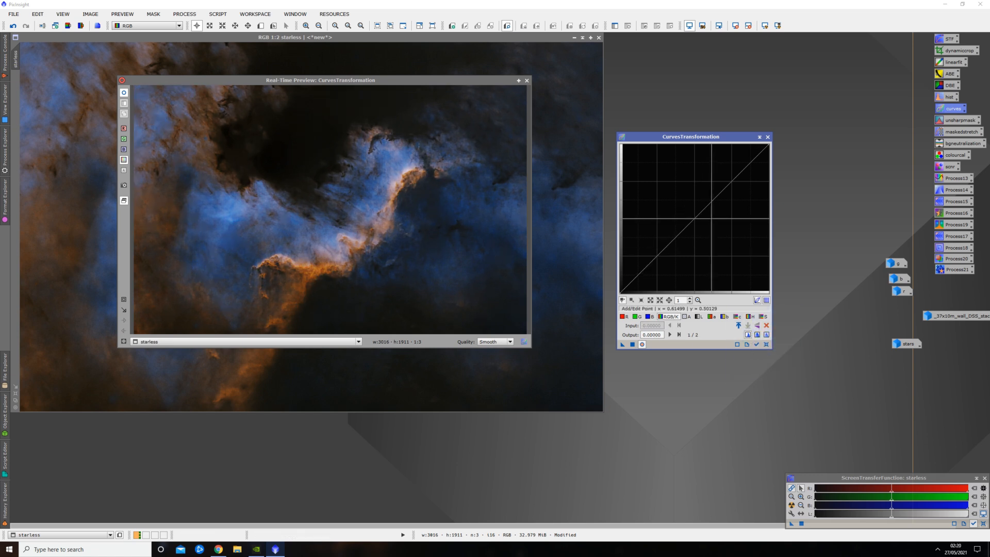
Shape the RGB/K curve with points at input 0.47804, output 0.54780 and input 0.20413, output 0.20930, and compare the preview with and without it.
{"action": "left_click_drag", "start_coordinate": [693, 219], "coordinate": [691, 212]}
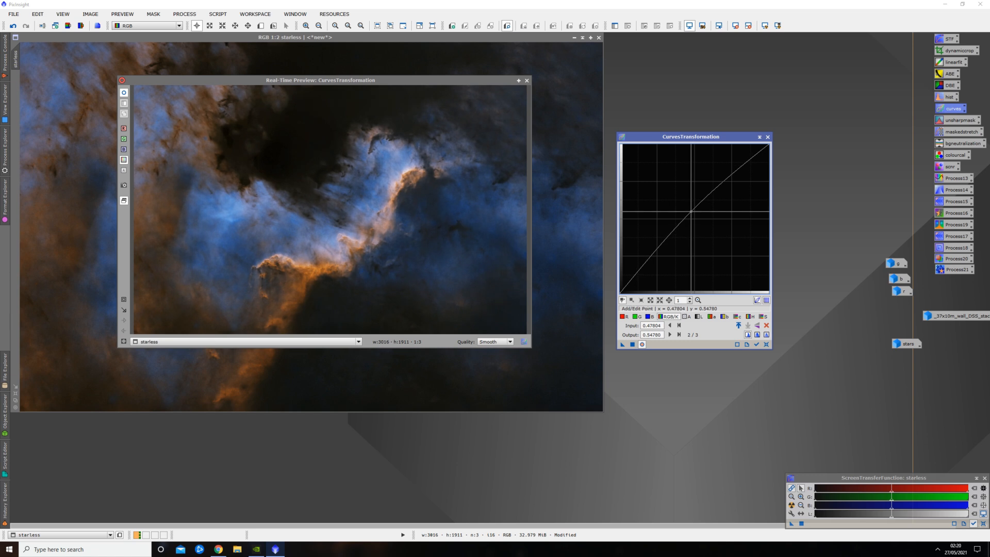
{"action": "left_click_drag", "start_coordinate": [653, 252], "coordinate": [650, 262]}
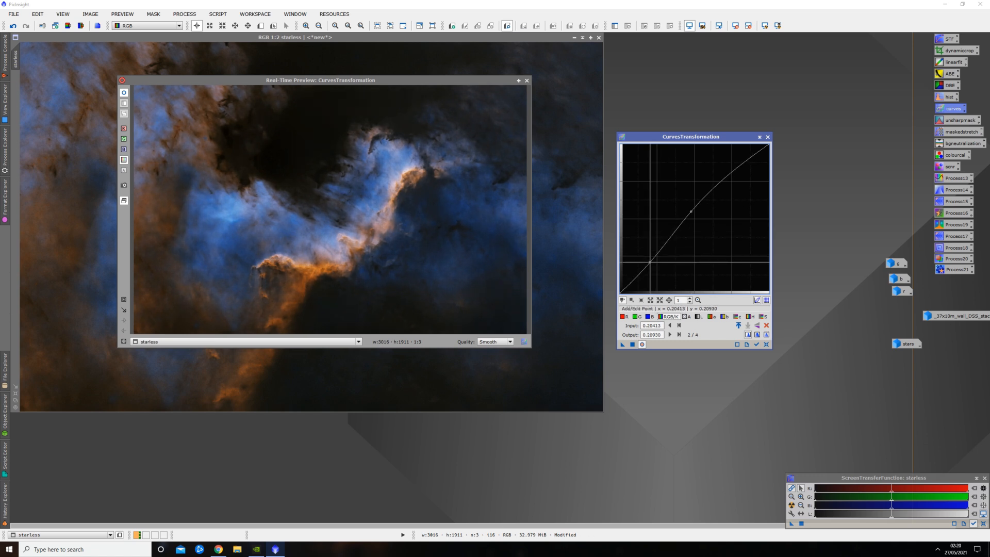
{"action": "left_click", "coordinate": [125, 95]}
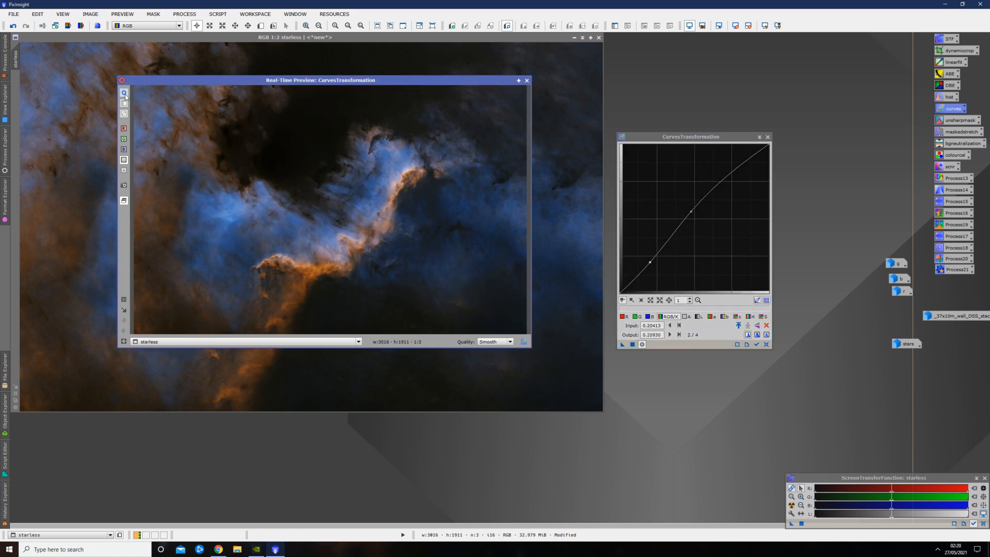
{"action": "left_click", "coordinate": [124, 95]}
{"action": "left_click", "coordinate": [124, 95]}
{"action": "left_click", "coordinate": [125, 95]}
{"action": "left_click", "coordinate": [125, 95]}
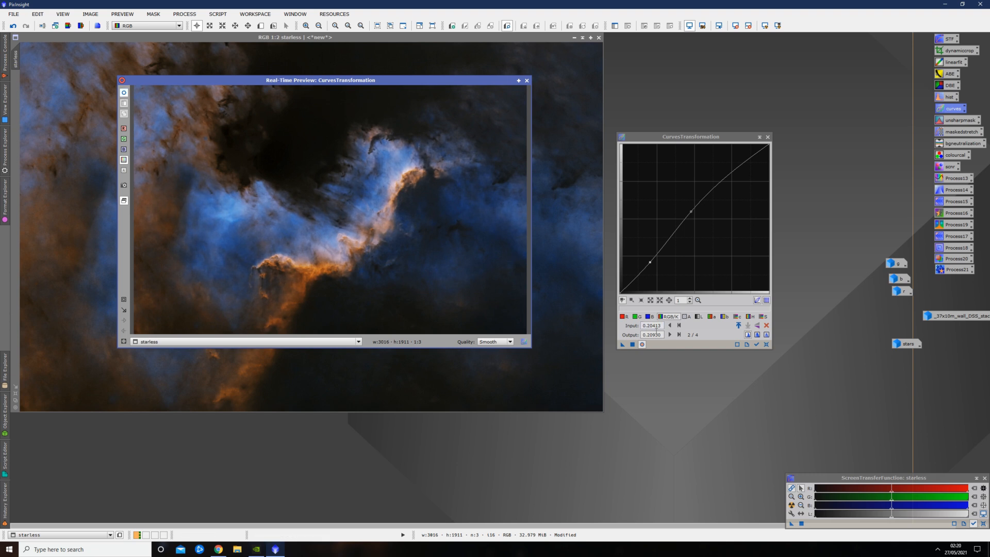
Apply the RGB/K curve to the starless image, reset CurvesTransformation, and close both the preview and the process window.
{"action": "left_click", "coordinate": [633, 344]}
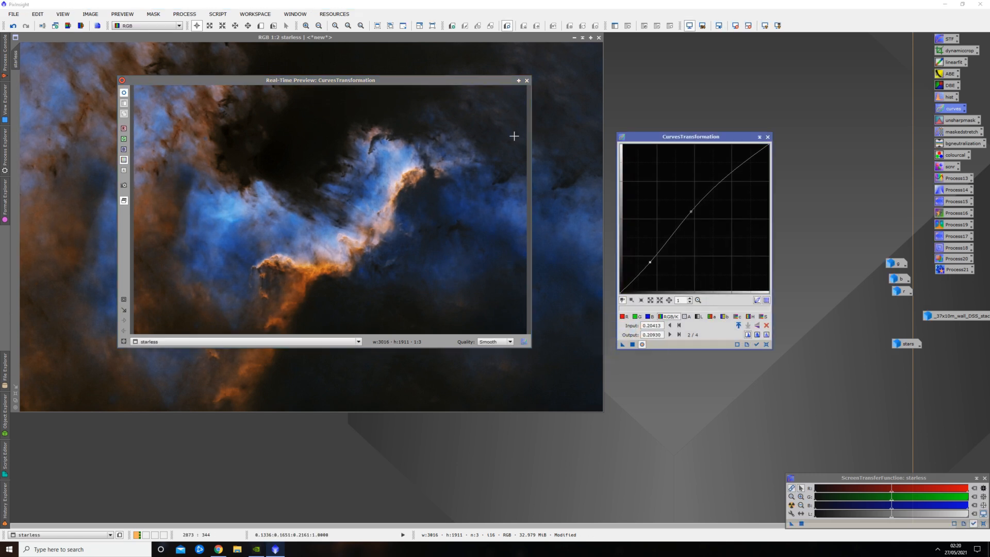
{"action": "left_click", "coordinate": [766, 345]}
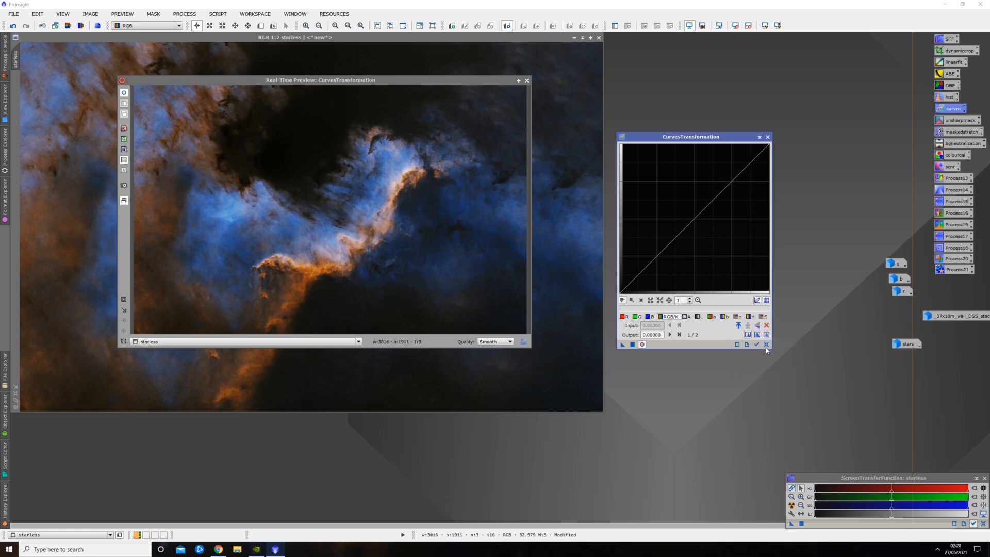
{"action": "left_click", "coordinate": [526, 81]}
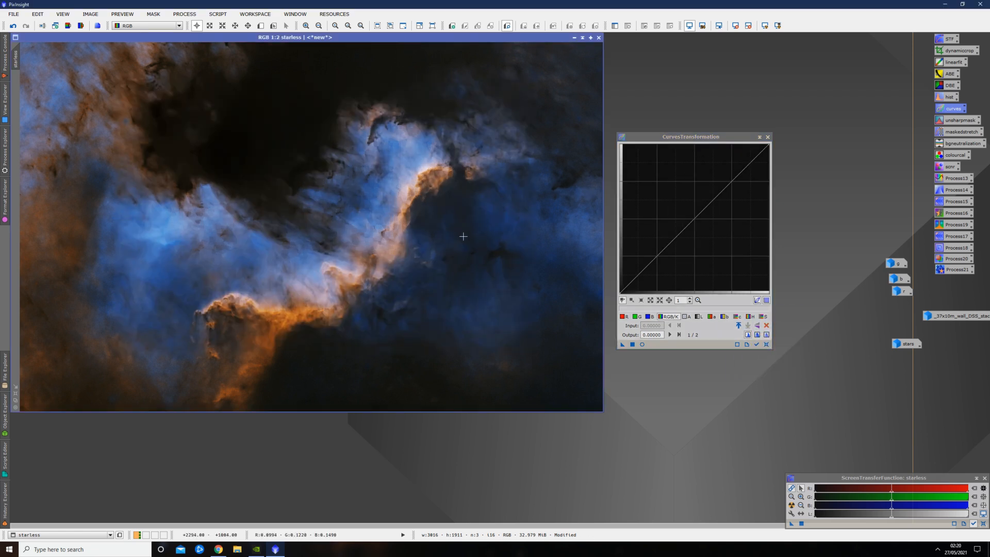
{"action": "left_click", "coordinate": [768, 136]}
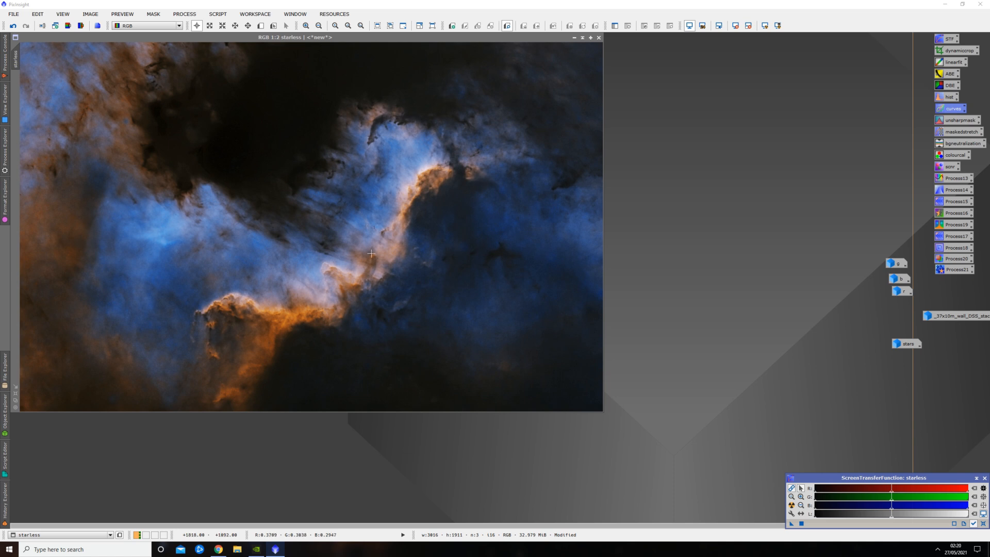
Examine the nebula's bright ridge and dark structures in the starless image at 1:1 and in full.
{"action": "scroll", "coordinate": [377, 225], "scroll_direction": "up", "scroll_amount": 1}
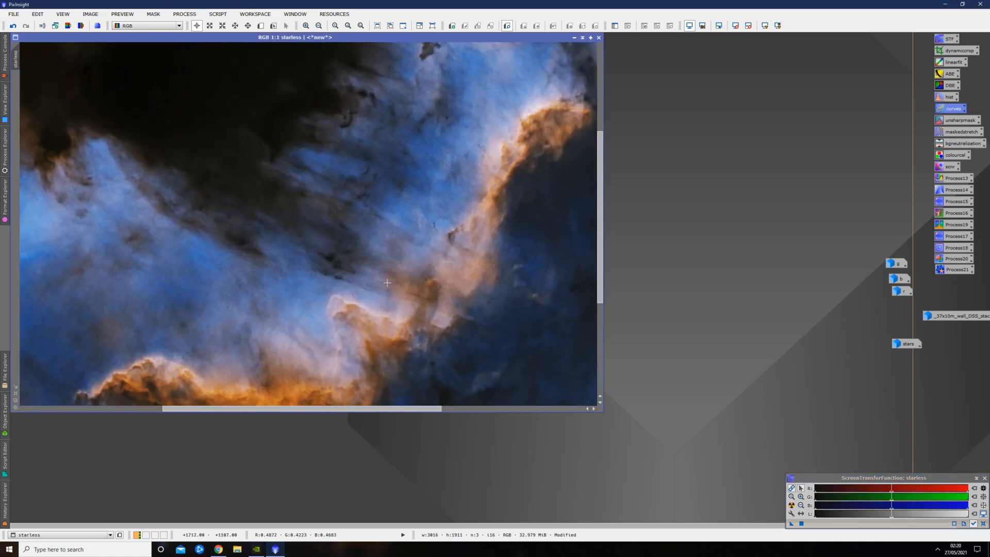
{"action": "scroll", "coordinate": [403, 281], "scroll_direction": "down", "scroll_amount": 1}
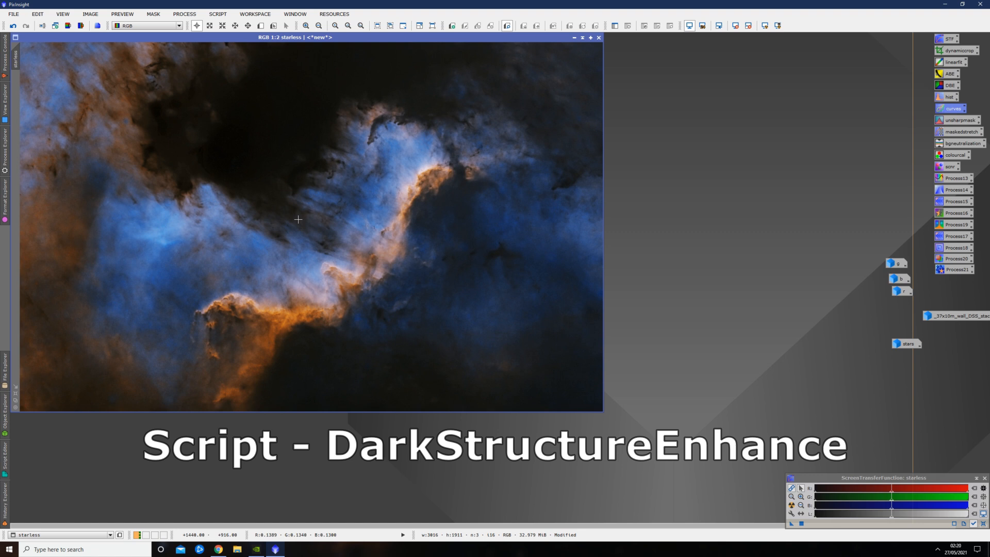
{"action": "scroll", "coordinate": [298, 219], "scroll_direction": "up", "scroll_amount": 1}
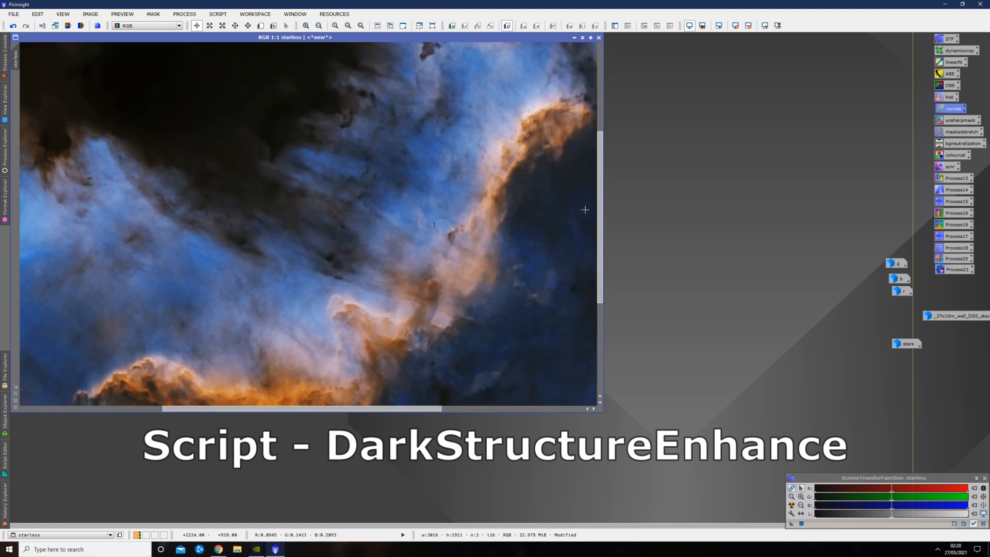
{"action": "scroll", "coordinate": [406, 284], "scroll_direction": "down", "scroll_amount": 3}
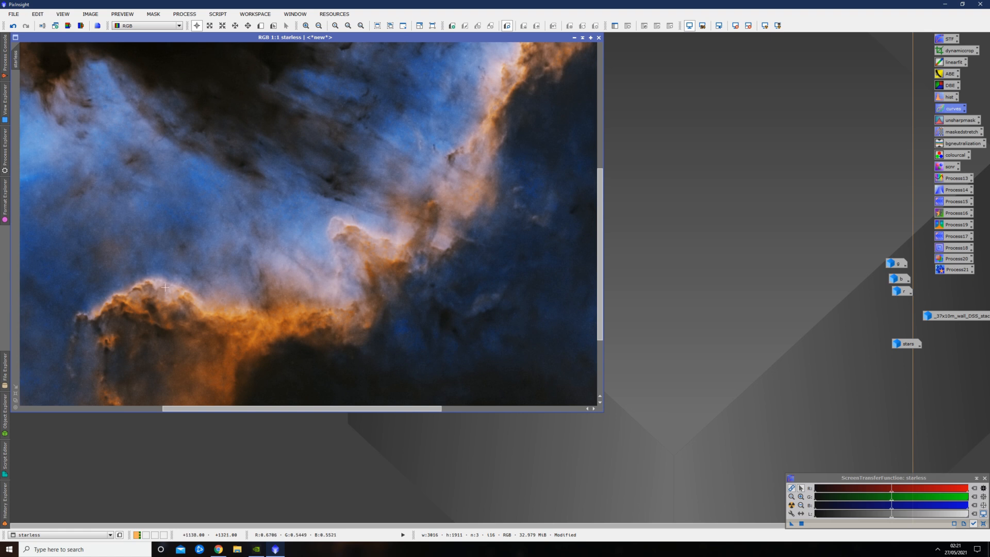
{"action": "scroll", "coordinate": [382, 242], "scroll_direction": "down", "scroll_amount": 1}
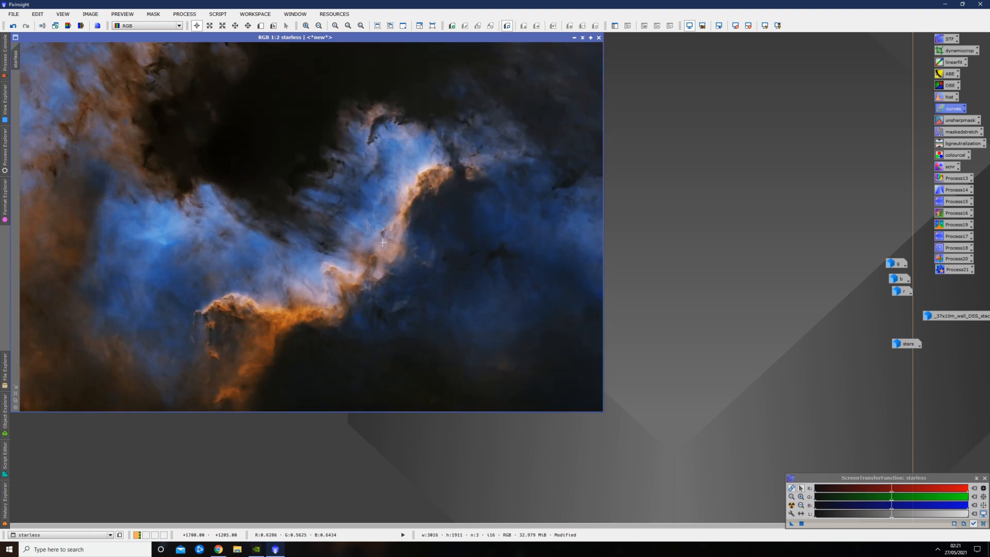
{"action": "scroll", "coordinate": [369, 256], "scroll_direction": "down", "scroll_amount": 1}
{"action": "scroll", "coordinate": [392, 230], "scroll_direction": "up", "scroll_amount": 1}
Open RangeSelection with a real-time preview of the starless image and set the lower limit to 0.67.
{"action": "left_click", "coordinate": [185, 14]}
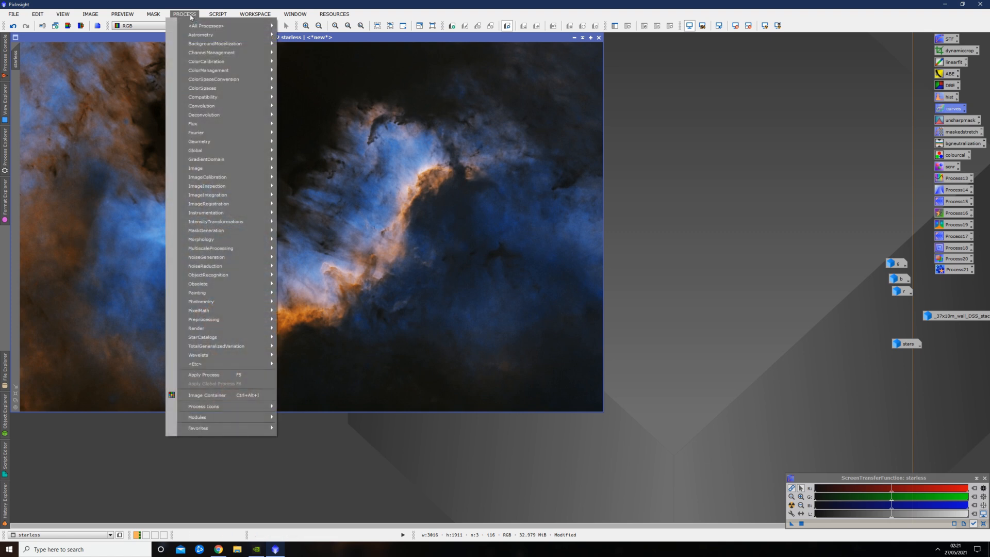
{"action": "mouse_move", "coordinate": [248, 231]}
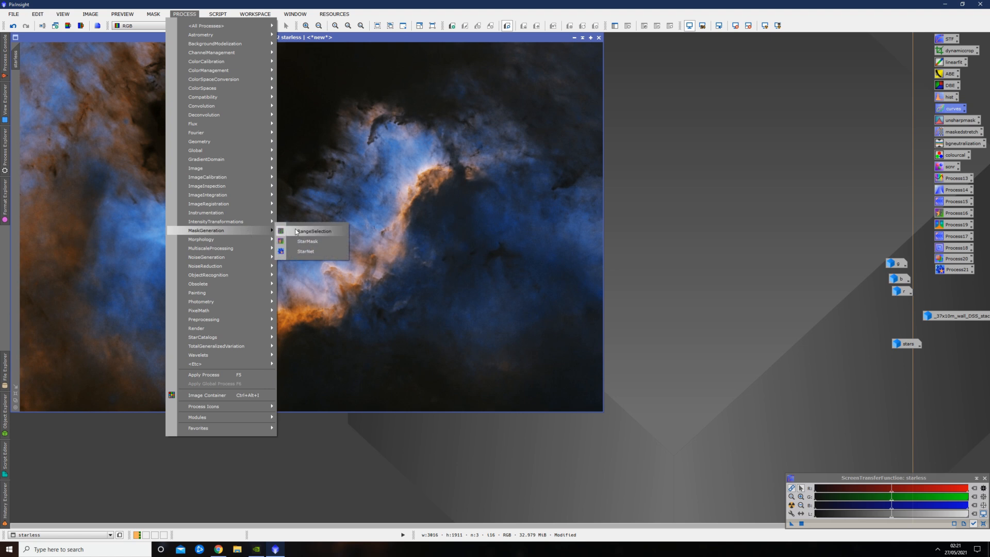
{"action": "left_click", "coordinate": [303, 232]}
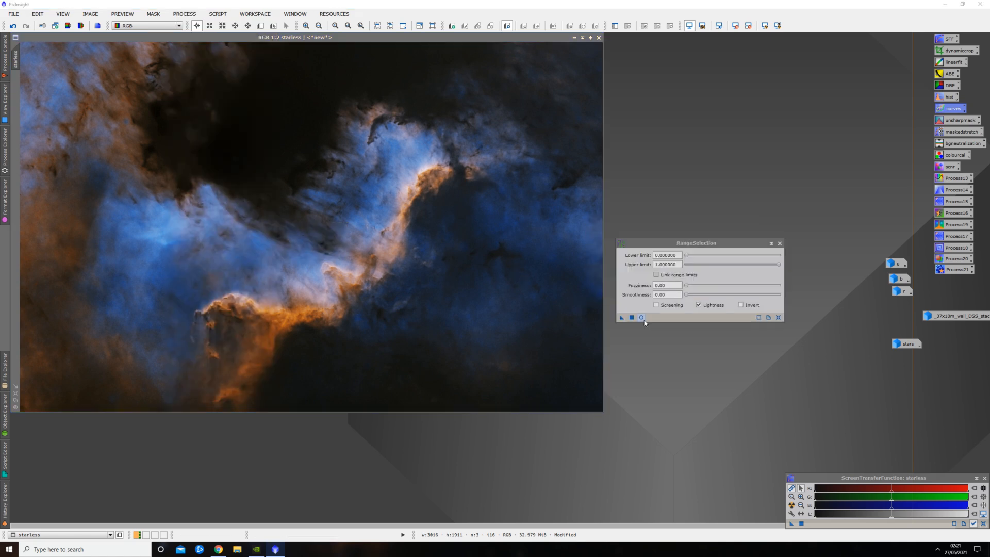
{"action": "left_click", "coordinate": [641, 319]}
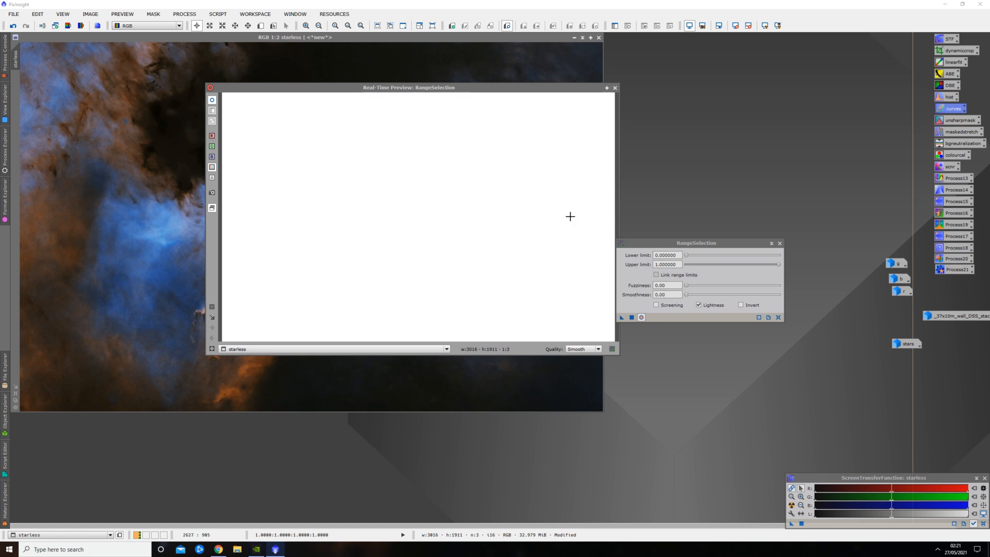
{"action": "left_click", "coordinate": [686, 256]}
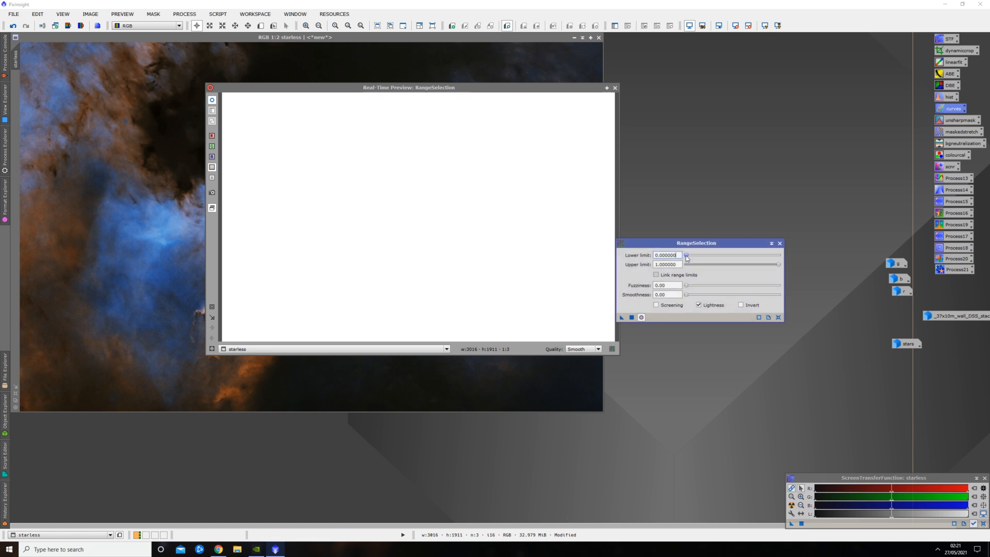
{"action": "left_click_drag", "start_coordinate": [686, 256], "coordinate": [749, 260]}
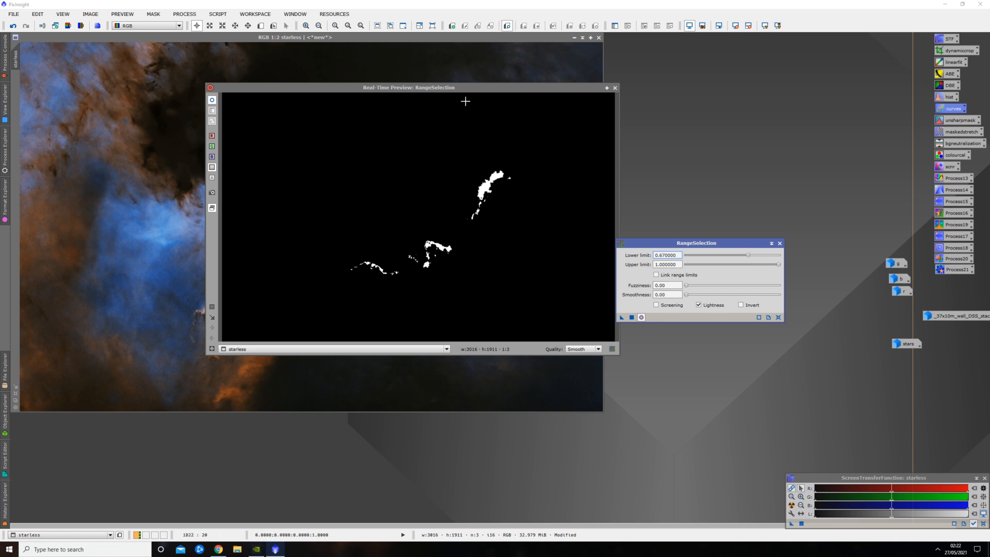
Arrange the RangeSelection and preview windows clear of the starless image and set the mask's smoothness to 9.00.
{"action": "left_click_drag", "start_coordinate": [477, 89], "coordinate": [780, 77]}
{"action": "left_click", "coordinate": [718, 249]}
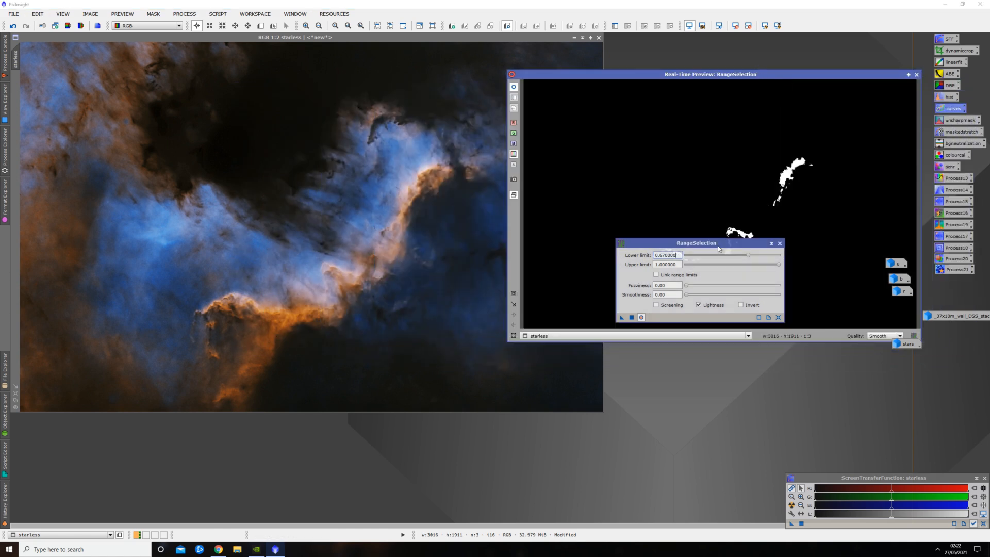
{"action": "left_click_drag", "start_coordinate": [719, 250], "coordinate": [712, 355]}
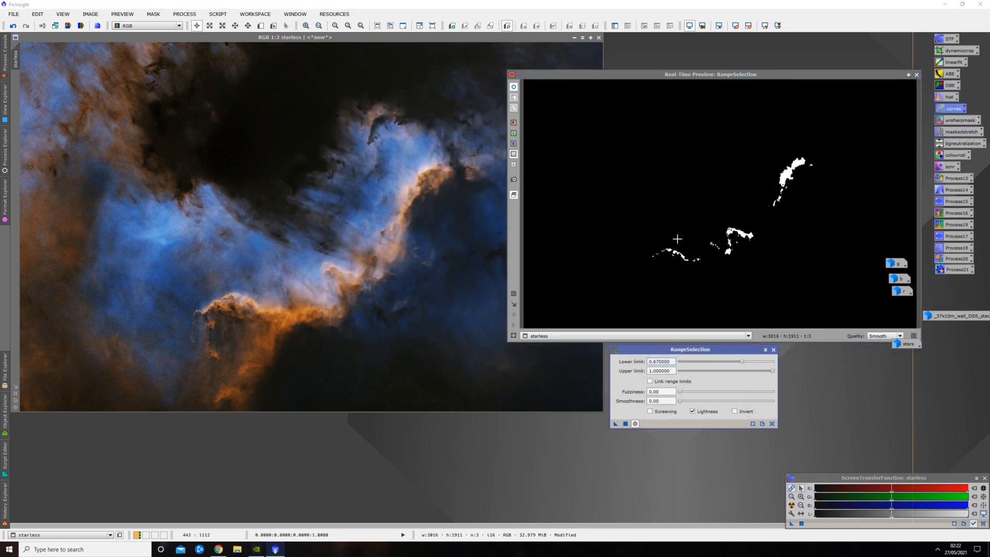
{"action": "left_click_drag", "start_coordinate": [690, 349], "coordinate": [601, 195]}
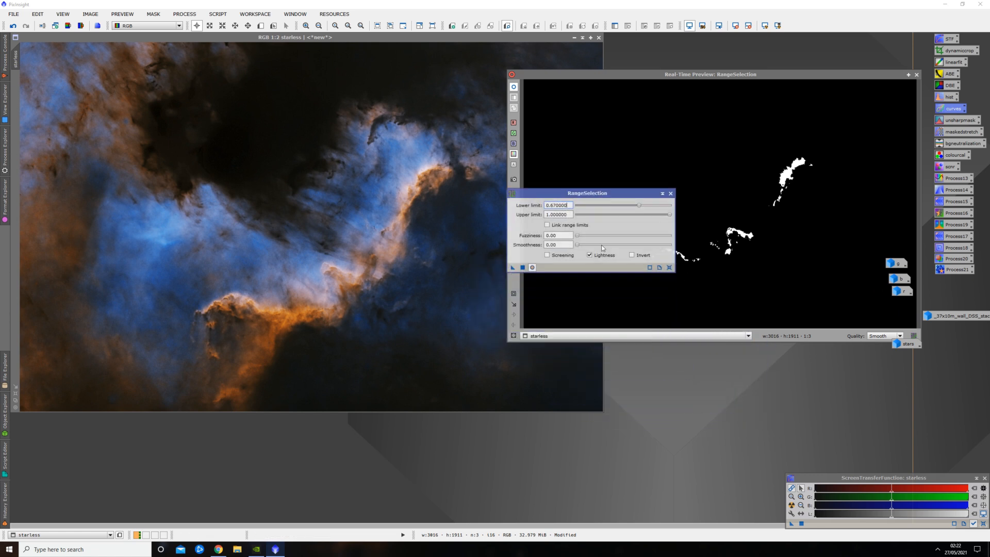
{"action": "left_click_drag", "start_coordinate": [577, 247], "coordinate": [630, 246]}
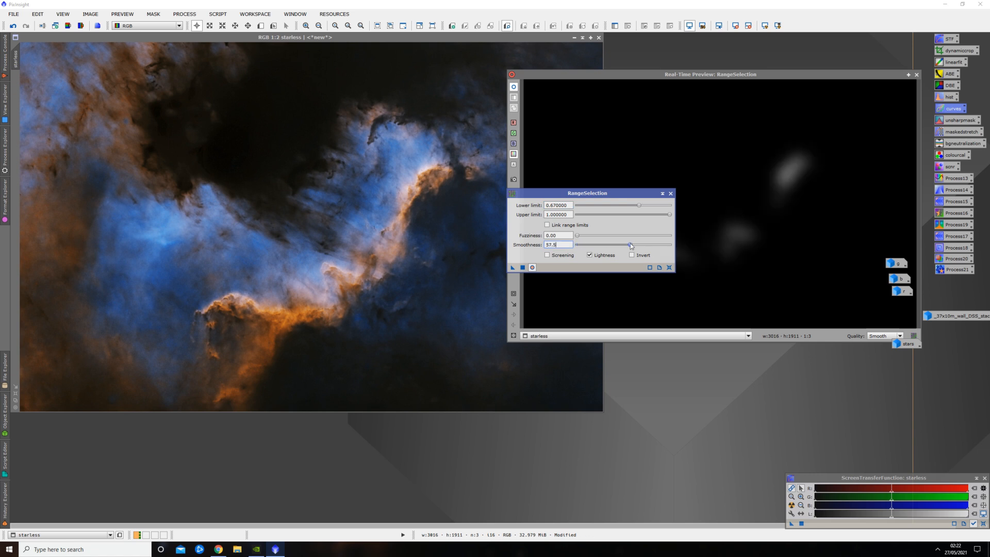
{"action": "left_click_drag", "start_coordinate": [630, 246], "coordinate": [611, 246]}
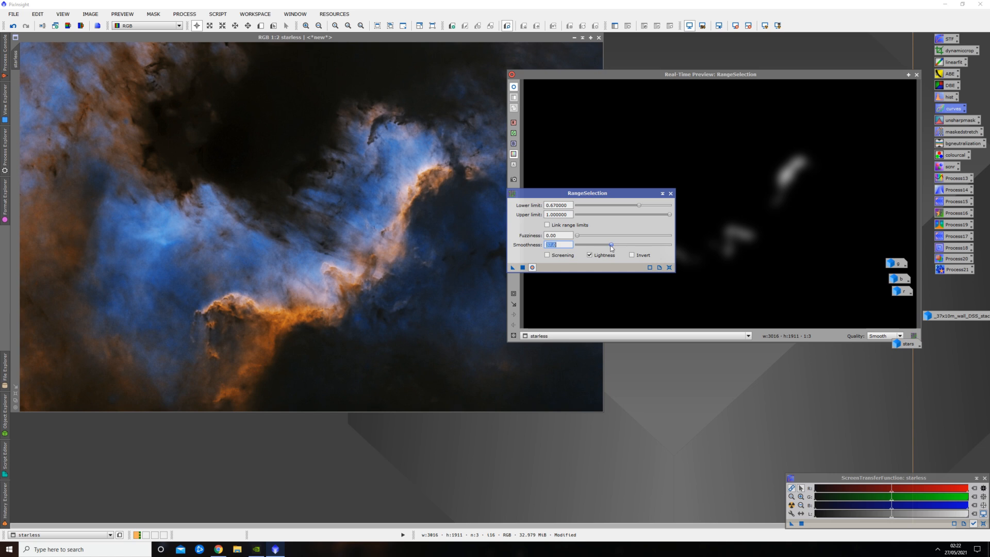
{"action": "left_click_drag", "start_coordinate": [612, 248], "coordinate": [586, 249]}
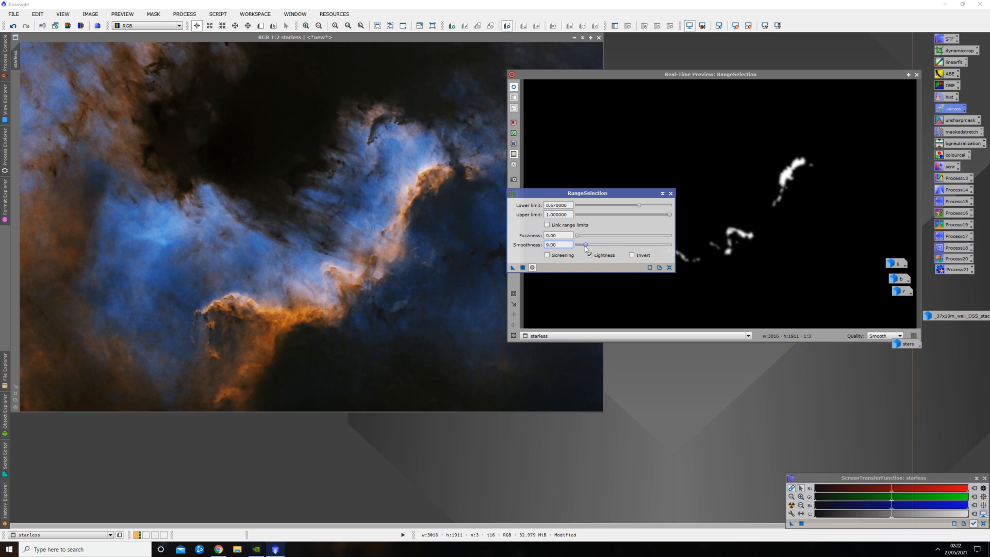
{"action": "left_click_drag", "start_coordinate": [610, 199], "coordinate": [566, 198]}
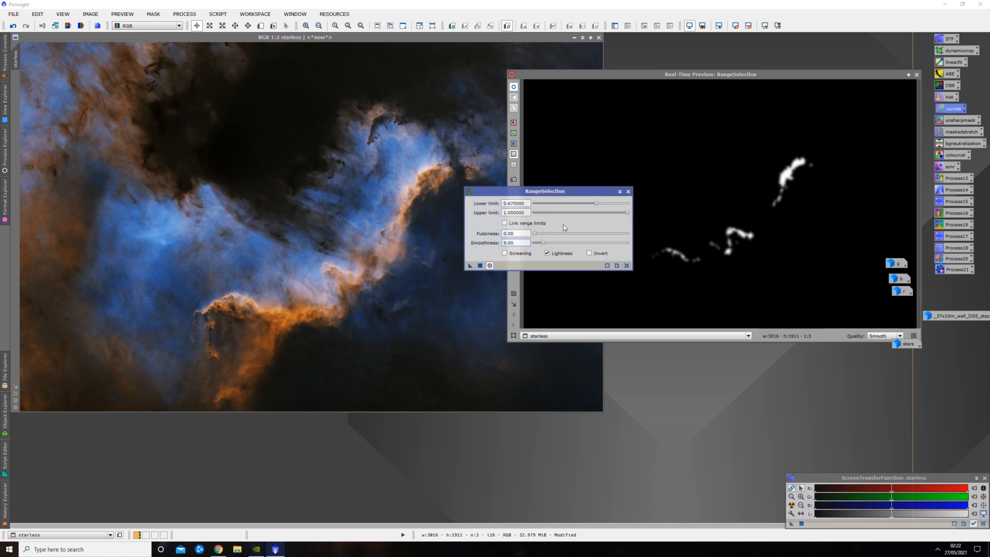
Generate the range mask from RangeSelection, check it at 1:1, and apply it as a mask to the starless image.
{"action": "left_click", "coordinate": [480, 265]}
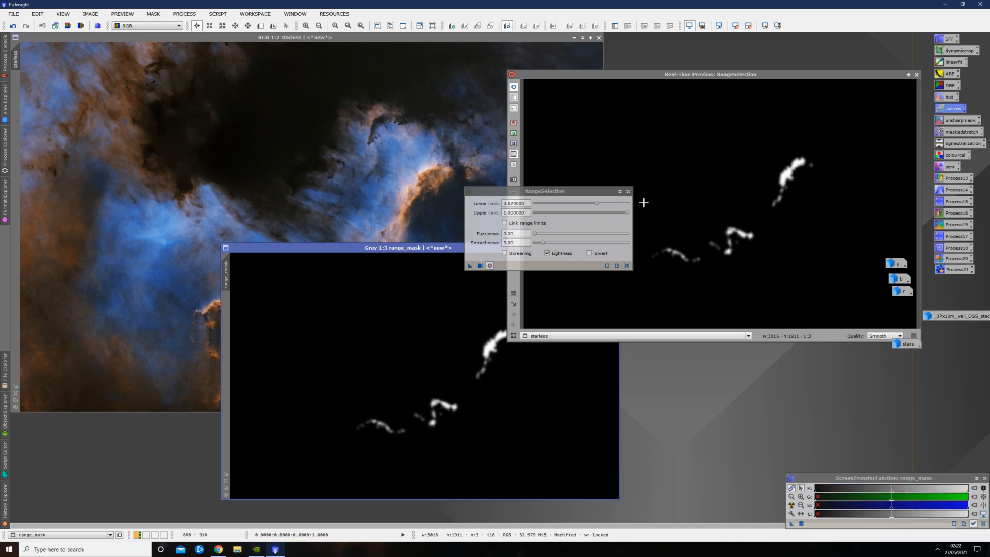
{"action": "left_click", "coordinate": [628, 191]}
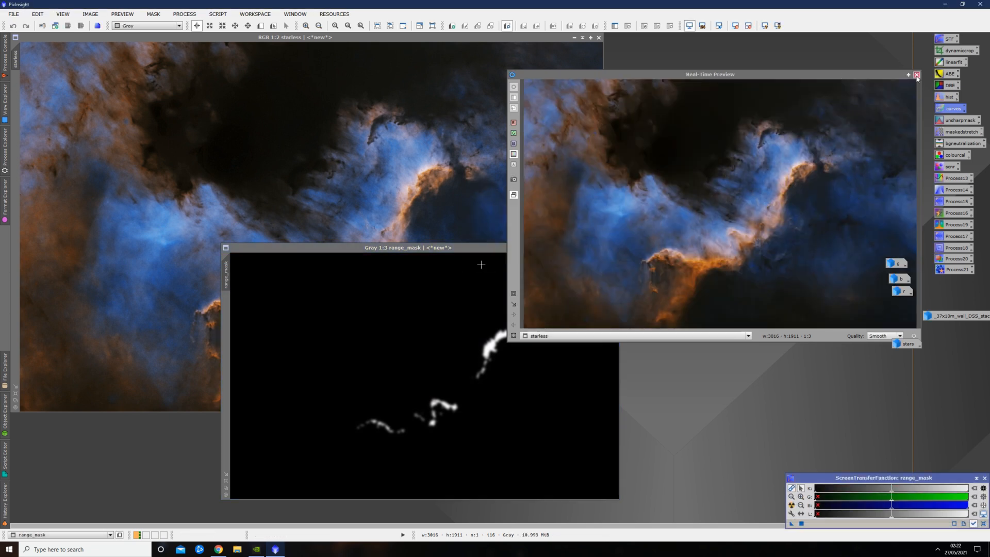
{"action": "left_click_drag", "start_coordinate": [457, 251], "coordinate": [662, 94]}
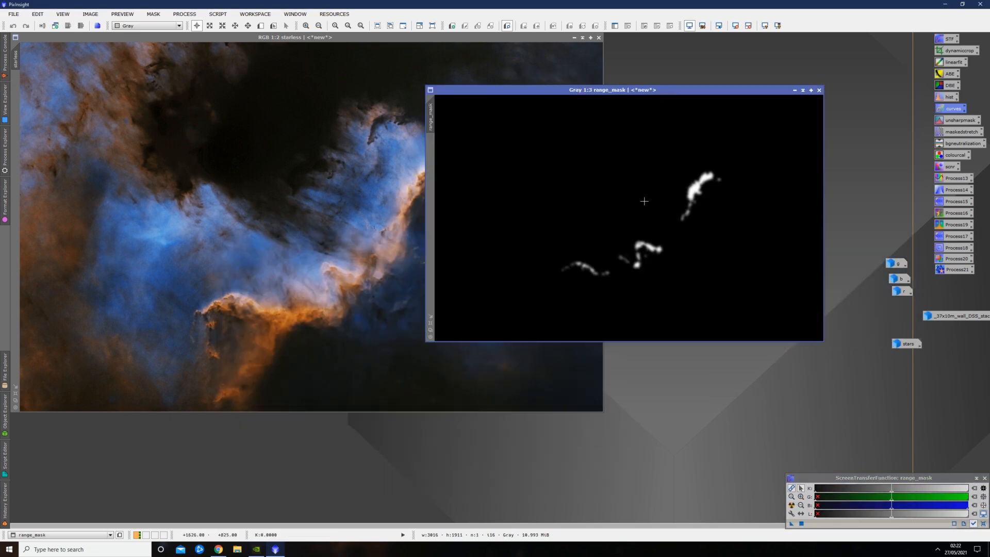
{"action": "scroll", "coordinate": [637, 234], "scroll_direction": "up", "scroll_amount": 2}
{"action": "left_click_drag", "start_coordinate": [821, 188], "coordinate": [820, 224]}
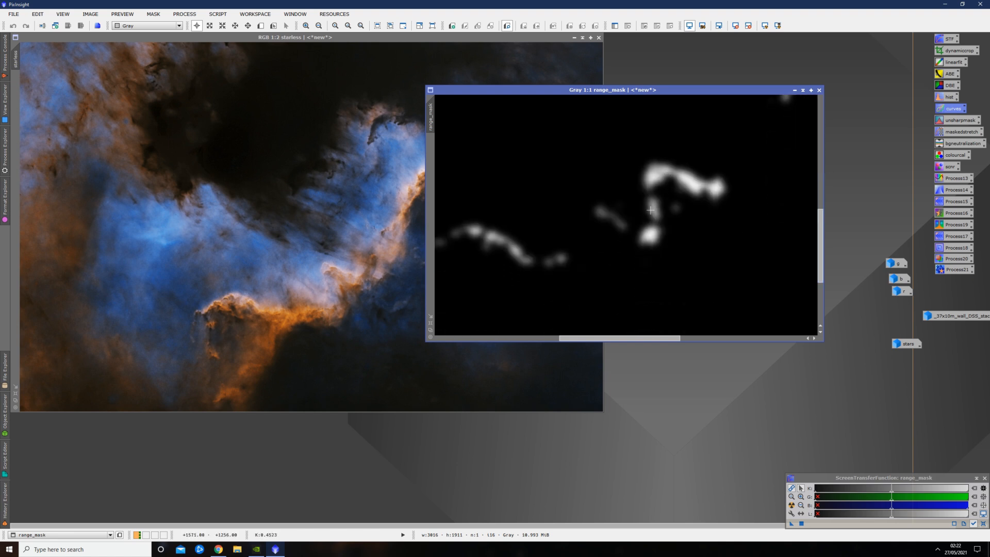
{"action": "scroll", "coordinate": [650, 210], "scroll_direction": "down", "scroll_amount": 2}
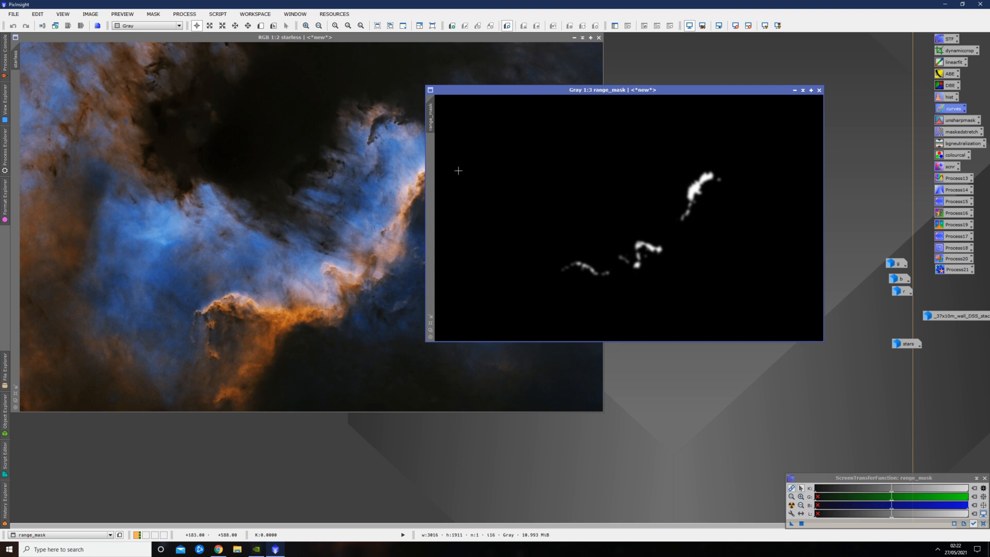
{"action": "left_click_drag", "start_coordinate": [436, 115], "coordinate": [20, 94]}
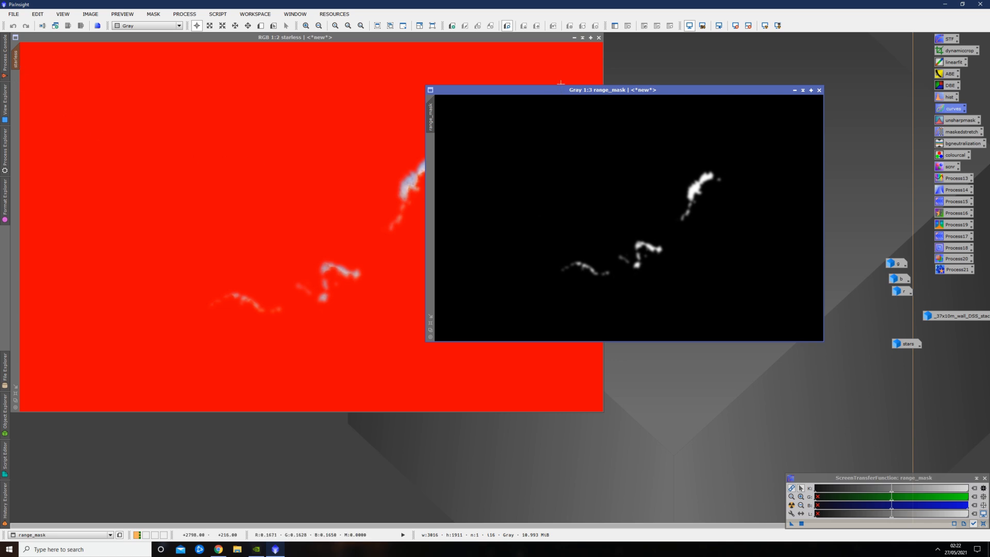
{"action": "left_click_drag", "start_coordinate": [588, 91], "coordinate": [692, 110]}
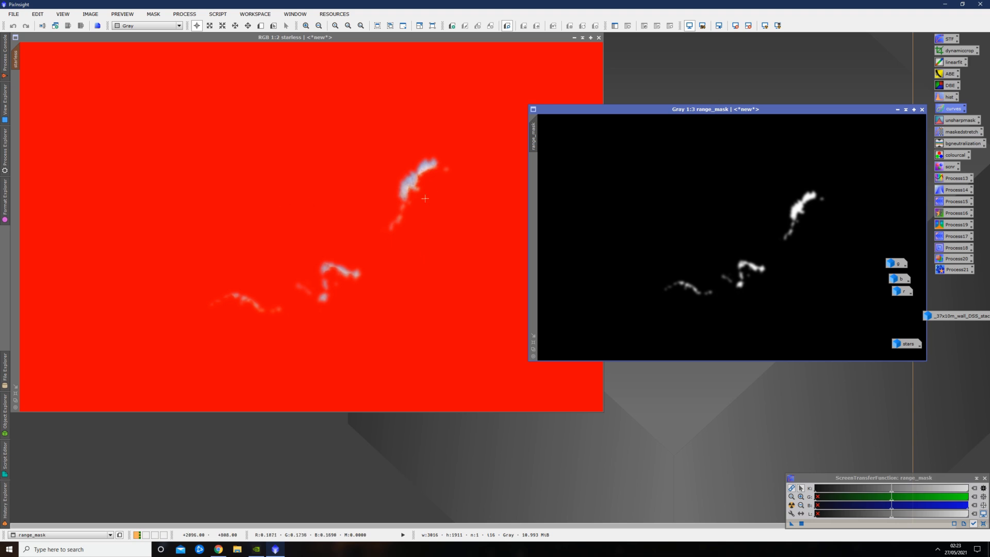
Open UnsharpMask with a real-time preview of the masked starless image, zoomed in on the orange ridge.
{"action": "left_click", "coordinate": [185, 14]}
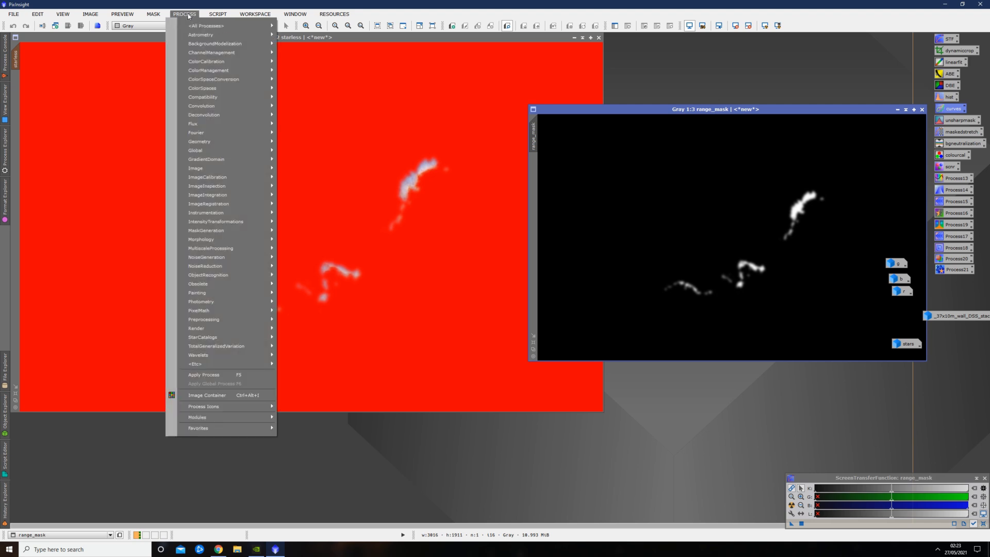
{"action": "mouse_move", "coordinate": [258, 106]}
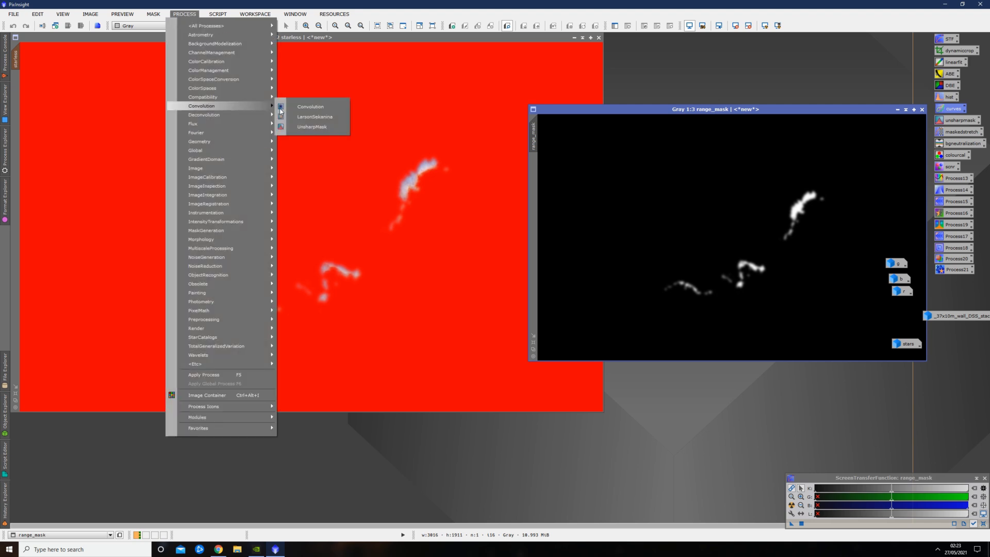
{"action": "left_click", "coordinate": [304, 126]}
{"action": "left_click", "coordinate": [315, 138]}
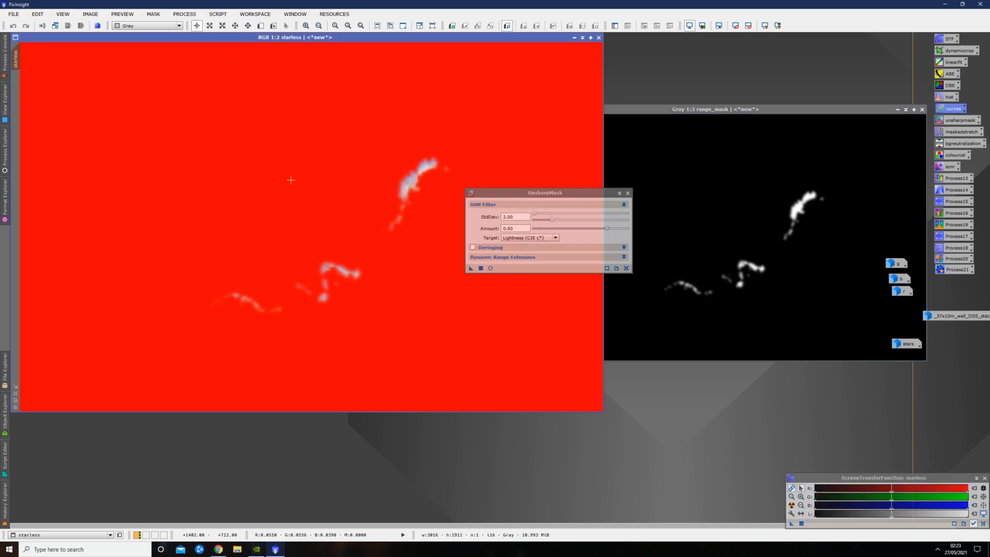
{"action": "left_click", "coordinate": [491, 268]}
{"action": "left_click_drag", "start_coordinate": [547, 198], "coordinate": [783, 368]}
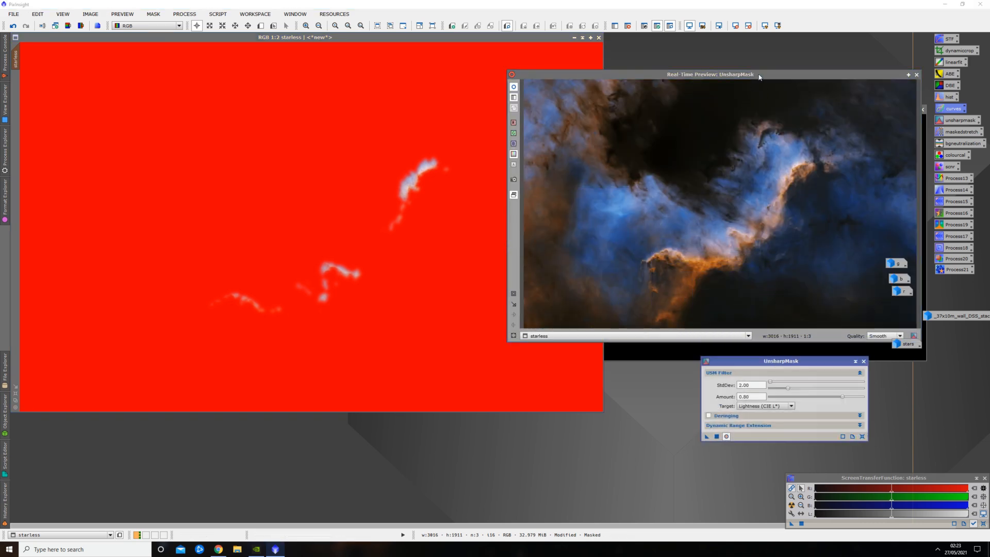
{"action": "left_click_drag", "start_coordinate": [759, 75], "coordinate": [389, 87]}
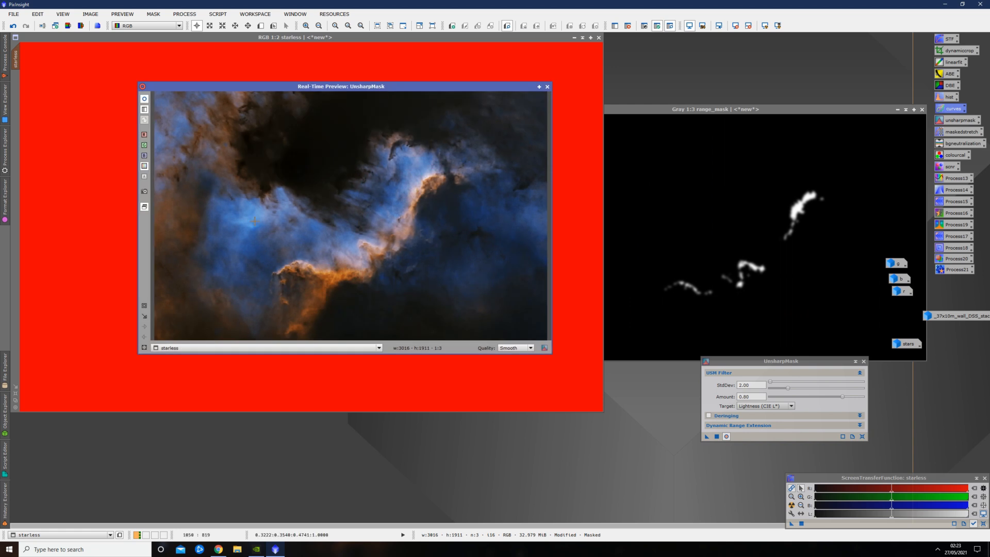
{"action": "left_click", "coordinate": [145, 306]}
{"action": "left_click_drag", "start_coordinate": [248, 226], "coordinate": [427, 294]}
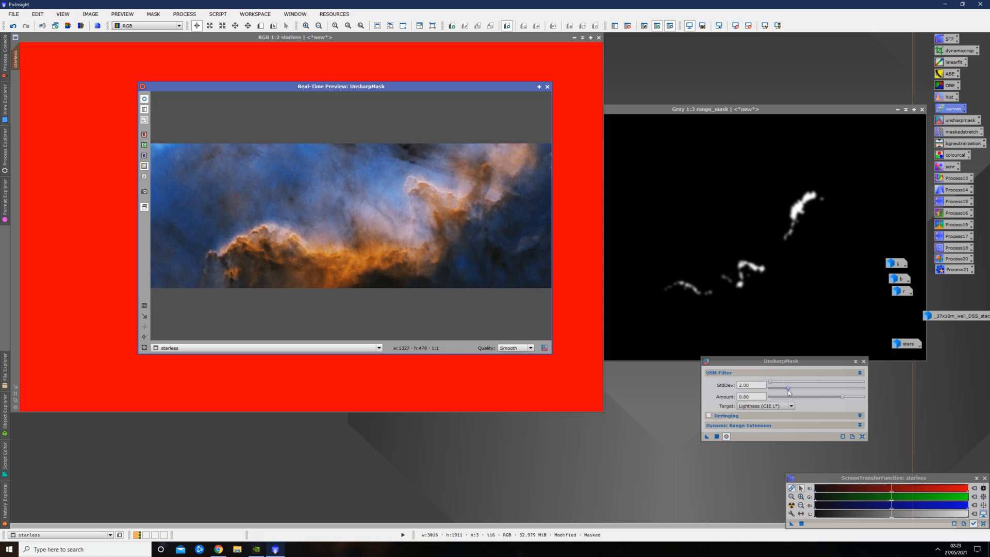
Set the UnsharpMask StdDev to 3.80, apply the sharpening to the starless image, and close the process and preview.
{"action": "left_click_drag", "start_coordinate": [788, 388], "coordinate": [806, 392]}
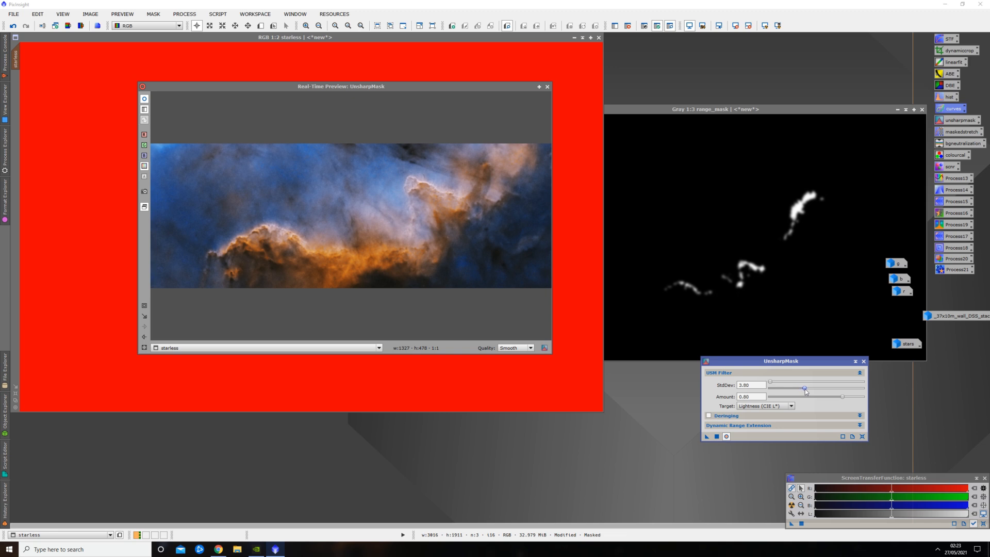
{"action": "left_click", "coordinate": [146, 101]}
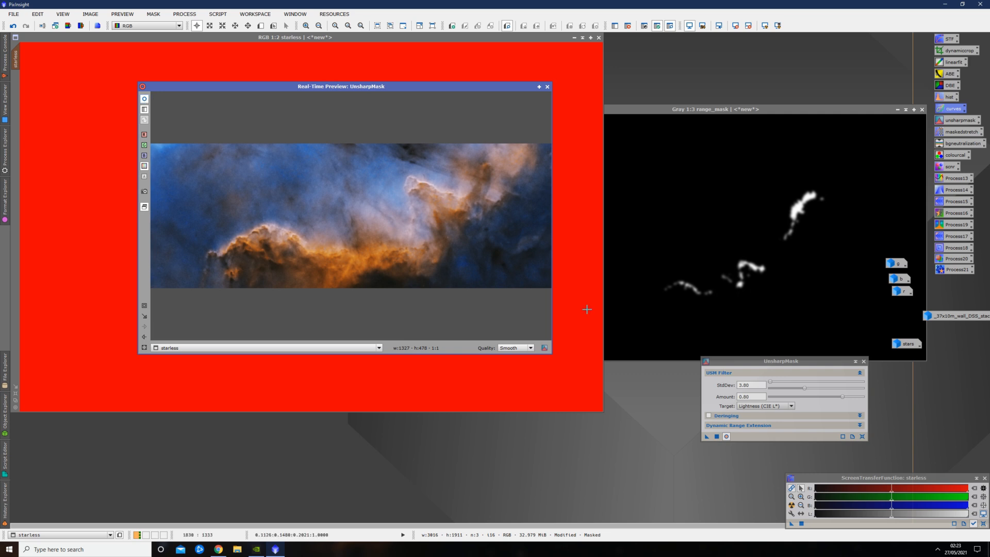
{"action": "left_click", "coordinate": [717, 437]}
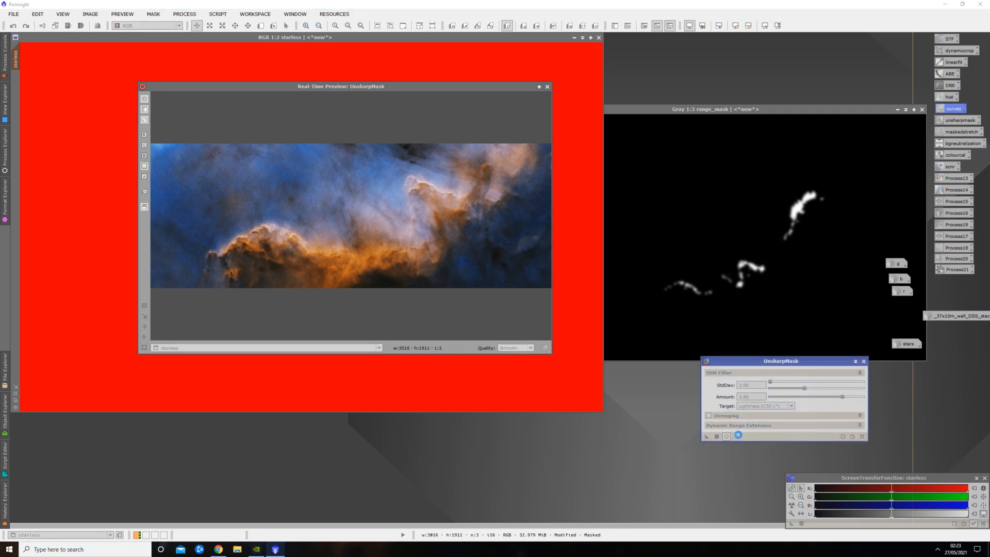
{"action": "left_click", "coordinate": [864, 361]}
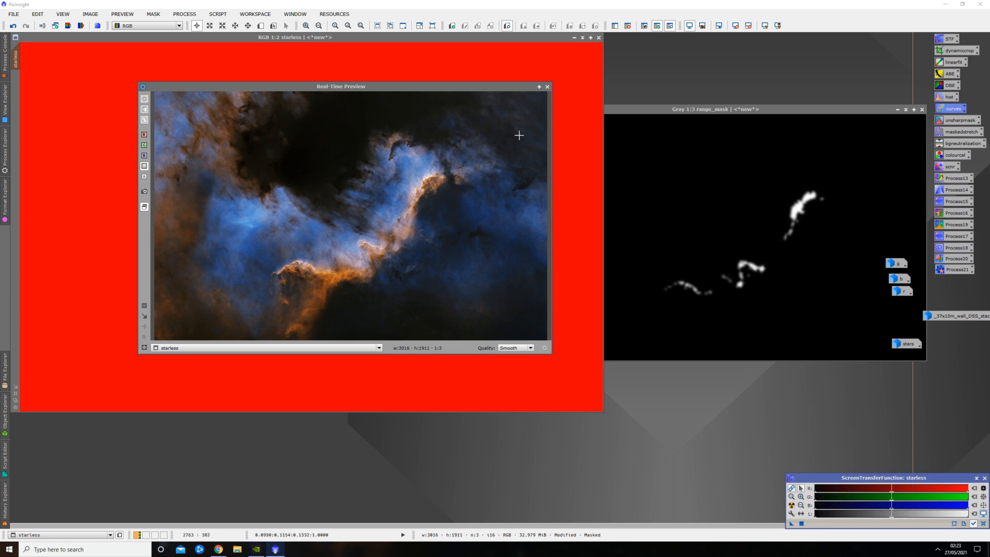
{"action": "left_click", "coordinate": [547, 88]}
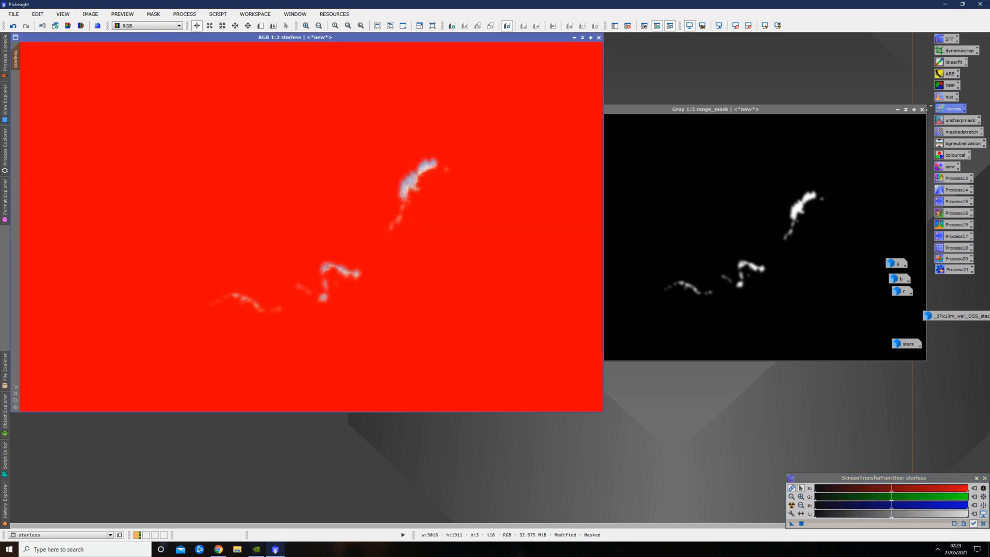
Close the range mask image, breaking its mask reference, and check the sharpened ridge in the starless image.
{"action": "left_click", "coordinate": [923, 109]}
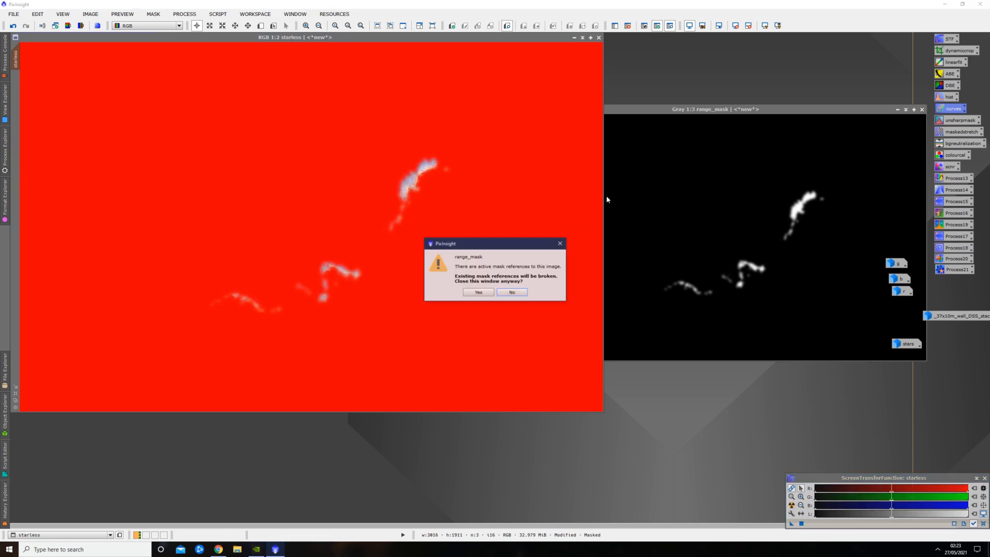
{"action": "left_click", "coordinate": [479, 300]}
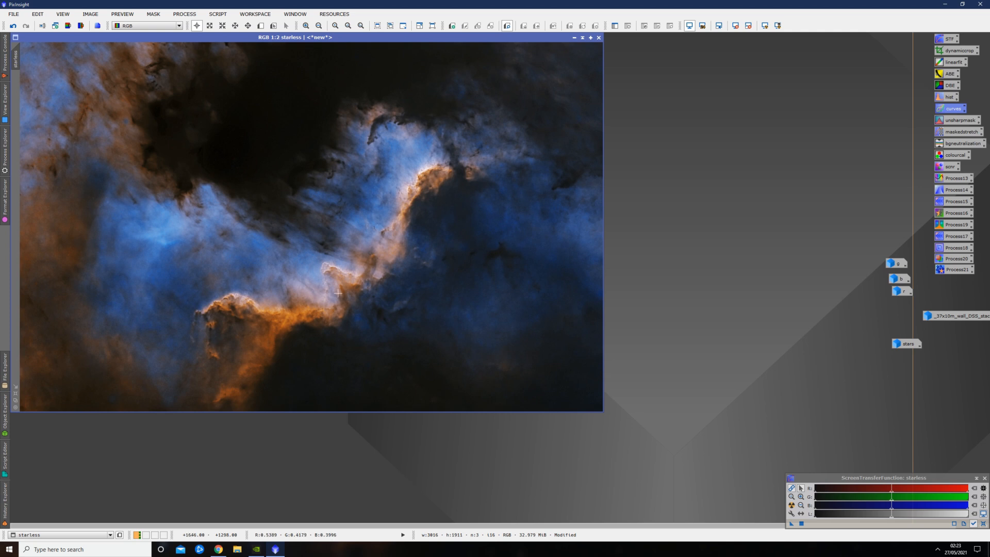
{"action": "scroll", "coordinate": [338, 294], "scroll_direction": "up", "scroll_amount": 1}
{"action": "scroll", "coordinate": [354, 251], "scroll_direction": "down", "scroll_amount": 1}
Restore the stars image beside the starless image and examine its star colours at 1:1 and 2:1.
{"action": "double_click", "coordinate": [903, 347]}
{"action": "left_click_drag", "start_coordinate": [701, 102], "coordinate": [594, 121]}
{"action": "scroll", "coordinate": [654, 282], "scroll_direction": "up", "scroll_amount": 2}
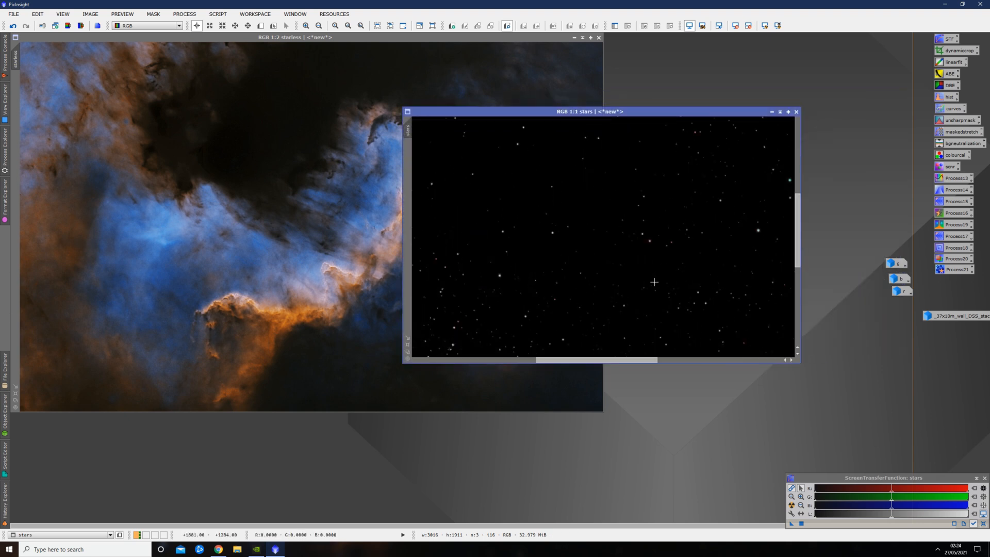
{"action": "left_click_drag", "start_coordinate": [798, 234], "coordinate": [802, 312]}
{"action": "scroll", "coordinate": [654, 221], "scroll_direction": "up", "scroll_amount": 1}
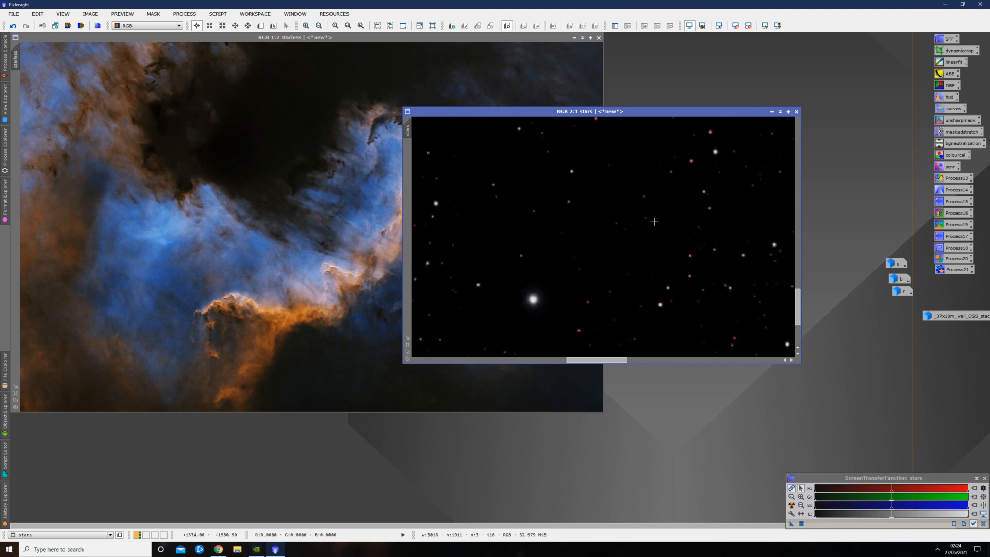
Remove green from the stars image with SCNR using Average Neutral protection at amount 1.00, and close the process.
{"action": "scroll", "coordinate": [681, 218], "scroll_direction": "down", "scroll_amount": 1}
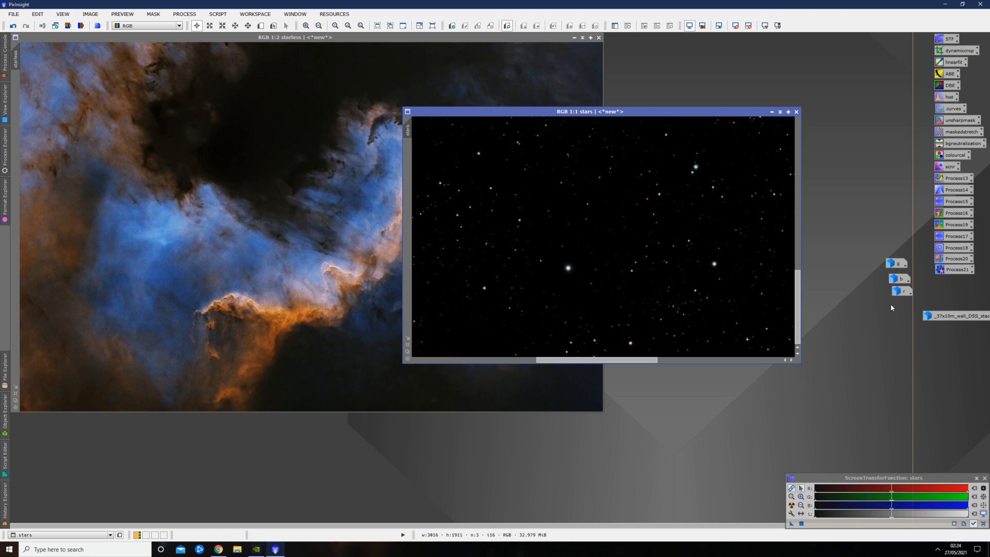
{"action": "double_click", "coordinate": [947, 166]}
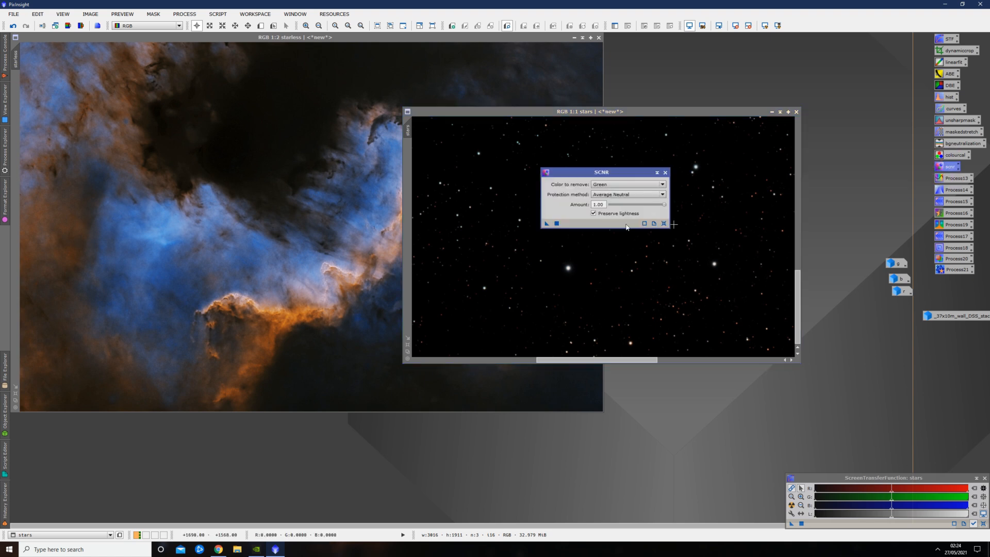
{"action": "left_click_drag", "start_coordinate": [546, 224], "coordinate": [505, 279]}
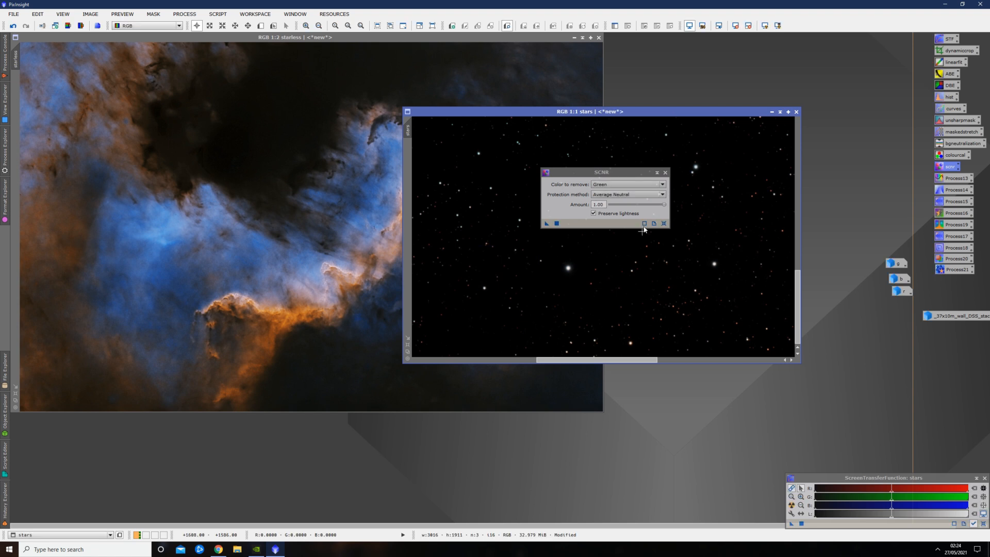
{"action": "left_click", "coordinate": [665, 173]}
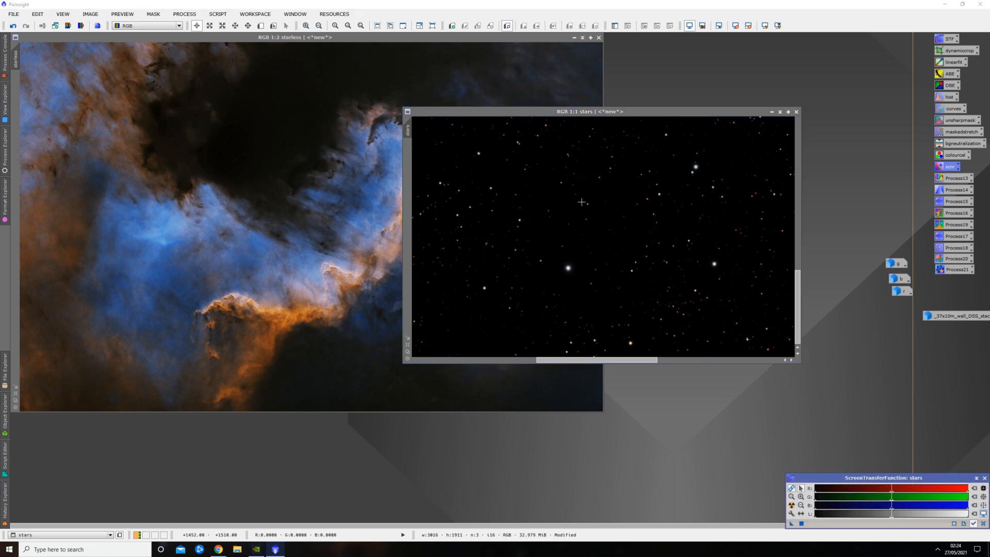
Boost the stars image's saturation with a CurvesTransformation point at about input 0.34, output 0.61, and close the process and preview.
{"action": "double_click", "coordinate": [952, 109]}
{"action": "left_click", "coordinate": [762, 316]}
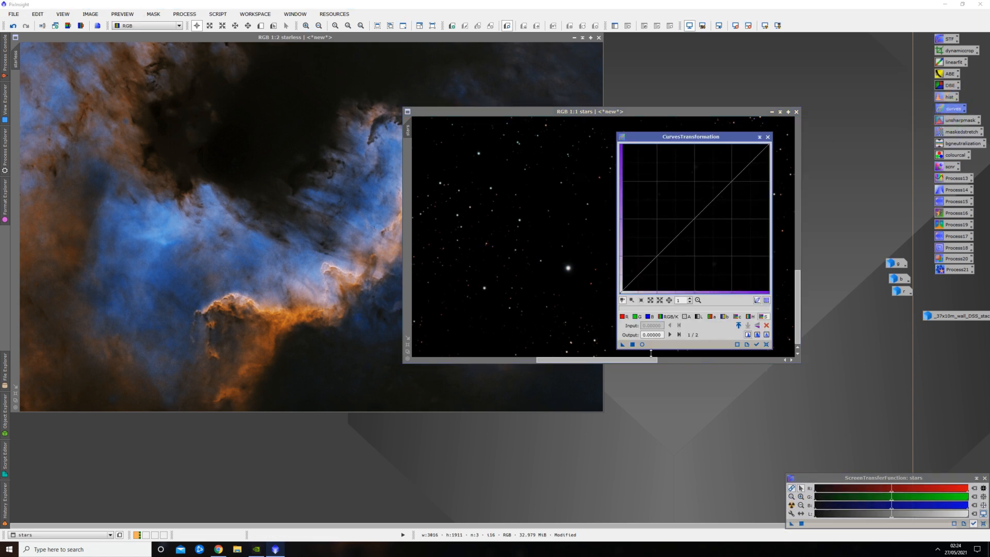
{"action": "left_click", "coordinate": [643, 344]}
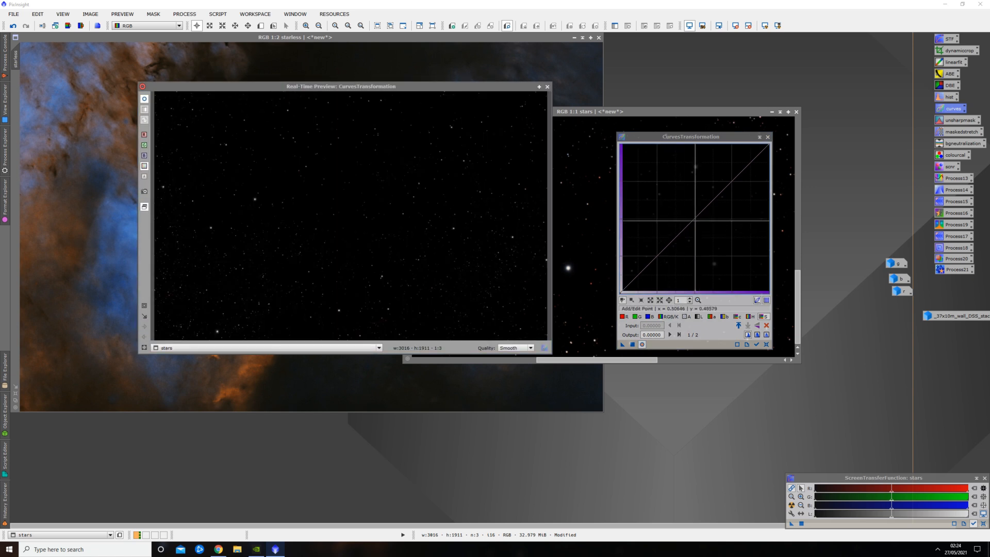
{"action": "left_click_drag", "start_coordinate": [695, 218], "coordinate": [671, 202]}
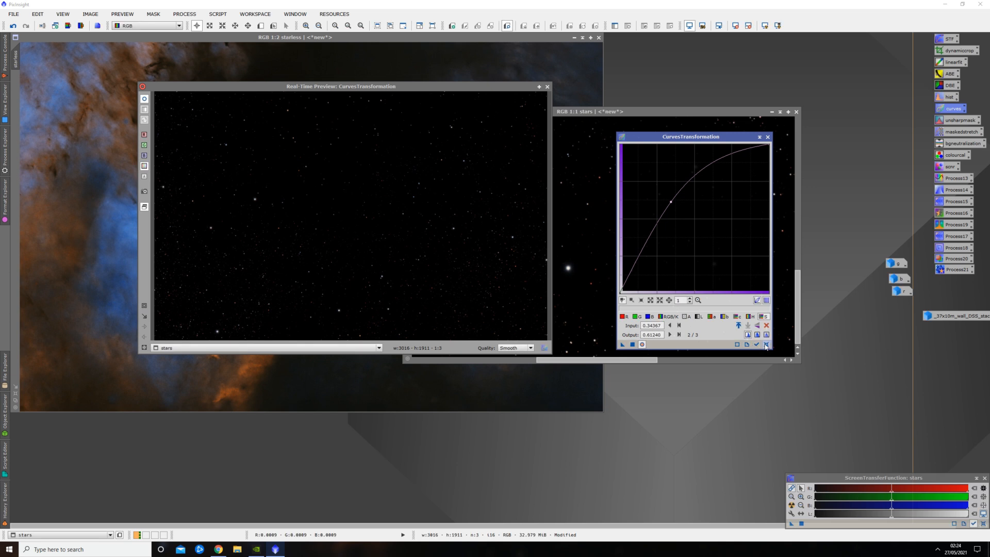
{"action": "left_click", "coordinate": [761, 137]}
{"action": "left_click", "coordinate": [767, 138]}
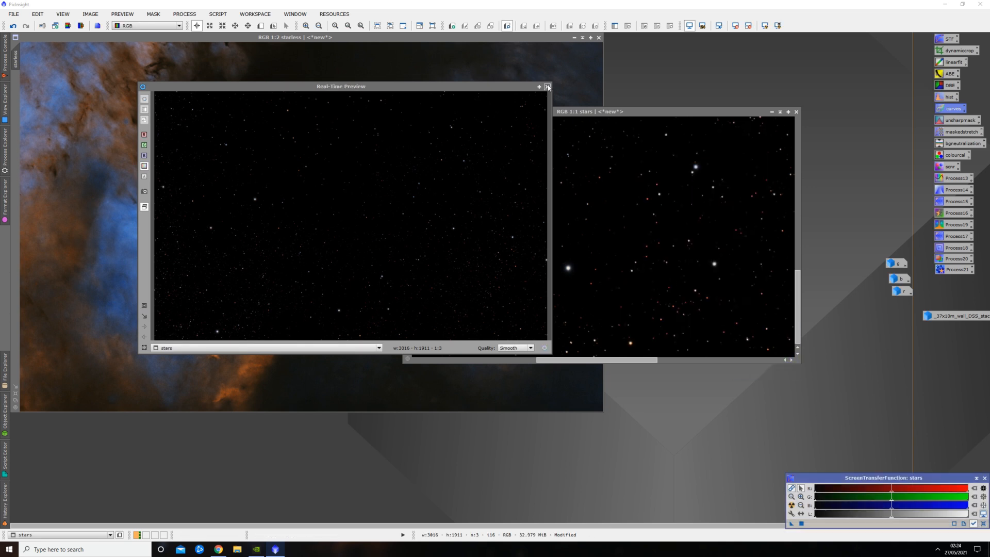
{"action": "left_click", "coordinate": [547, 86]}
{"action": "left_click", "coordinate": [547, 85]}
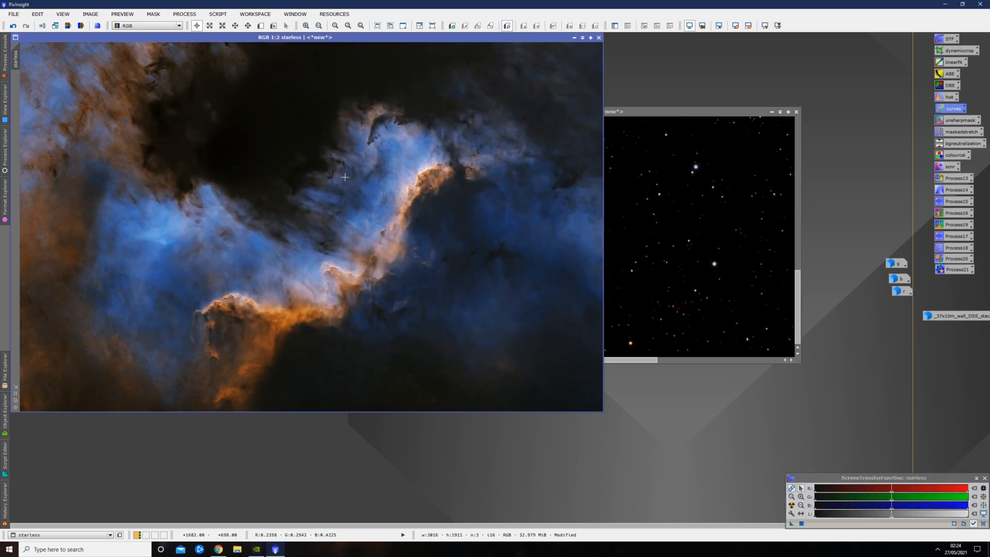
Combine the two images into a new image with the PixelMath expression starless+stars, and close the process.
{"action": "left_click", "coordinate": [180, 14]}
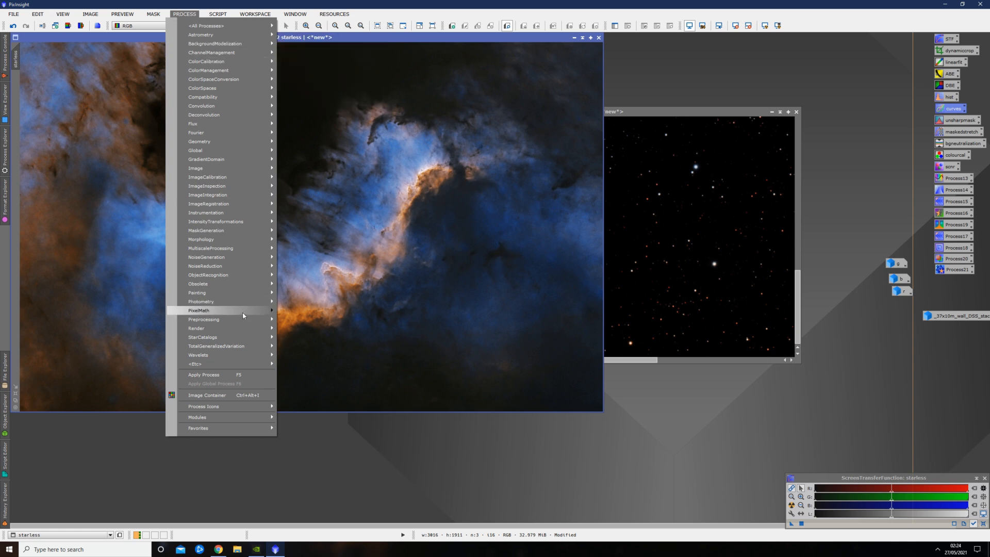
{"action": "mouse_move", "coordinate": [242, 310]}
{"action": "left_click", "coordinate": [298, 310]}
{"action": "left_click_drag", "start_coordinate": [396, 252], "coordinate": [319, 236]}
{"action": "key", "text": "Delete"}
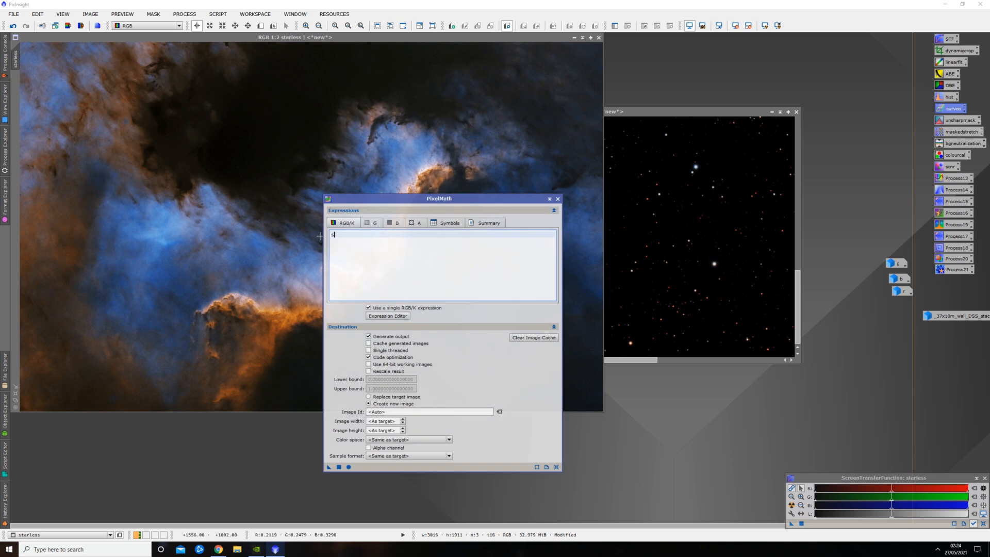
{"action": "type", "text": "starless+stars"}
{"action": "left_click", "coordinate": [339, 467]}
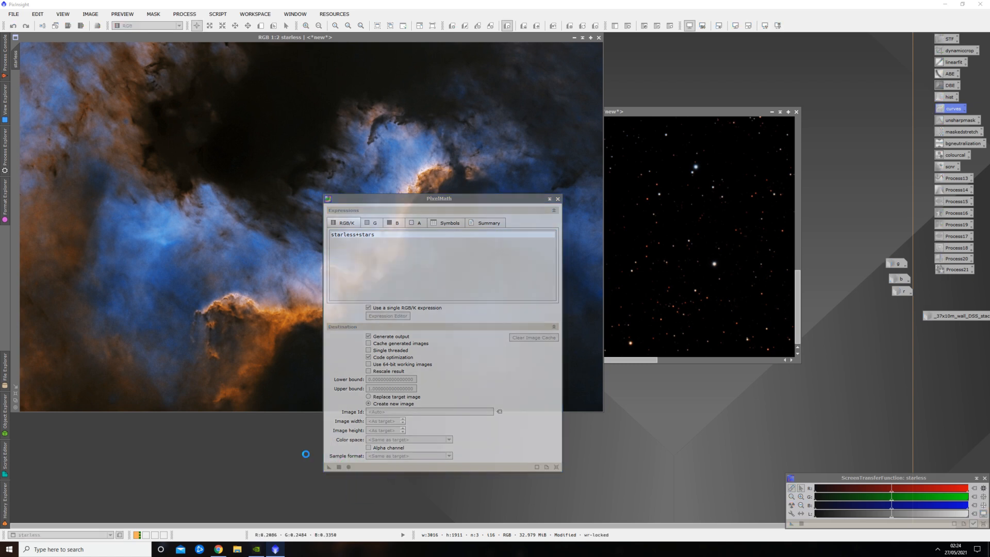
{"action": "left_click", "coordinate": [557, 199]}
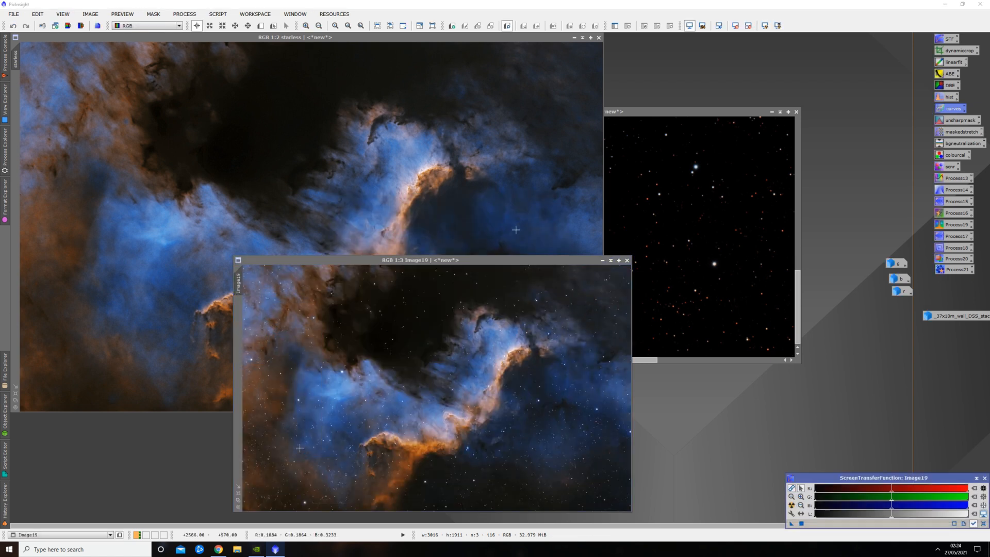
Maximize the combined image and examine its stars and nebula ridge at 1:1 and 1:2.
{"action": "left_click_drag", "start_coordinate": [498, 265], "coordinate": [302, 68]}
{"action": "scroll", "coordinate": [104, 250], "scroll_direction": "up", "scroll_amount": 3}
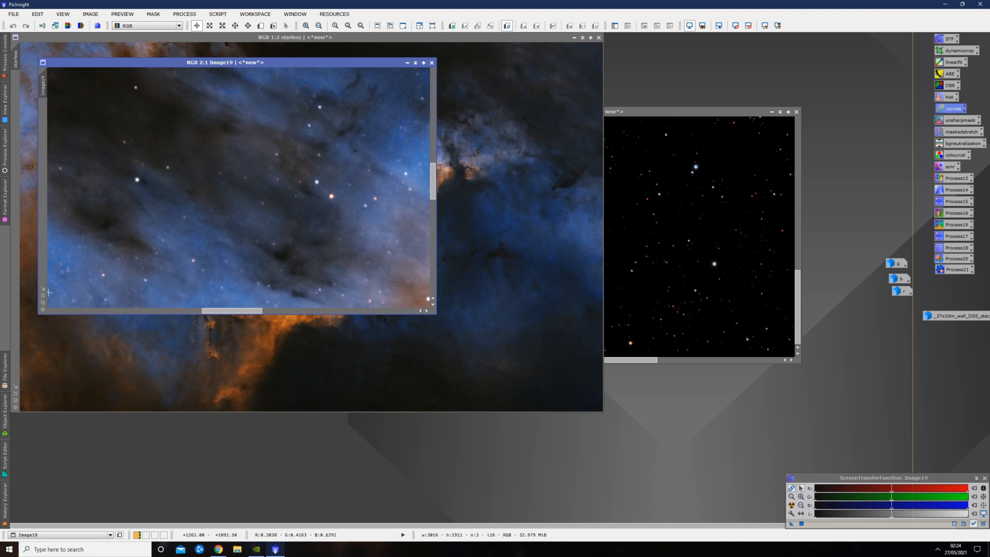
{"action": "left_click", "coordinate": [424, 63]}
{"action": "scroll", "coordinate": [353, 251], "scroll_direction": "down", "scroll_amount": 1}
{"action": "scroll", "coordinate": [353, 251], "scroll_direction": "down", "scroll_amount": 1}
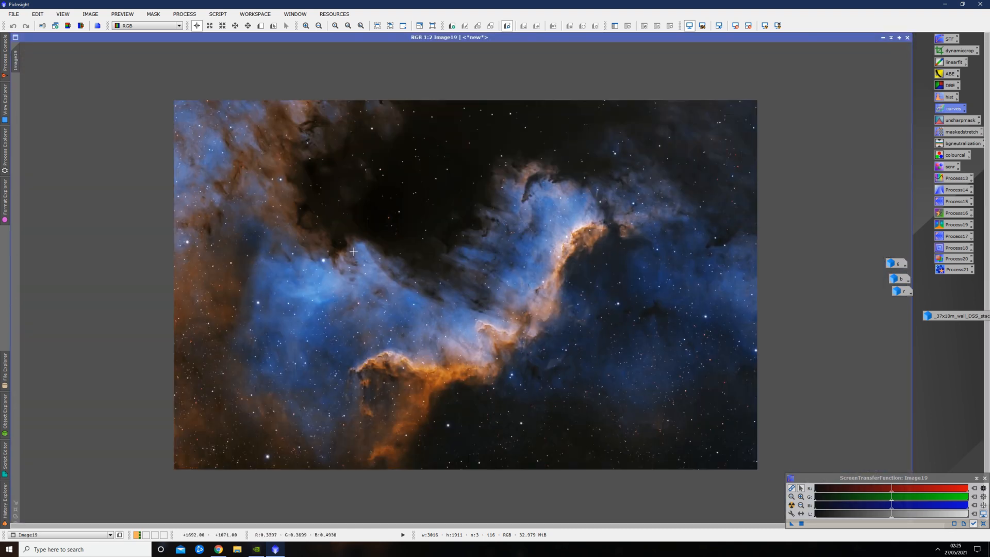
{"action": "scroll", "coordinate": [353, 251], "scroll_direction": "up", "scroll_amount": 1}
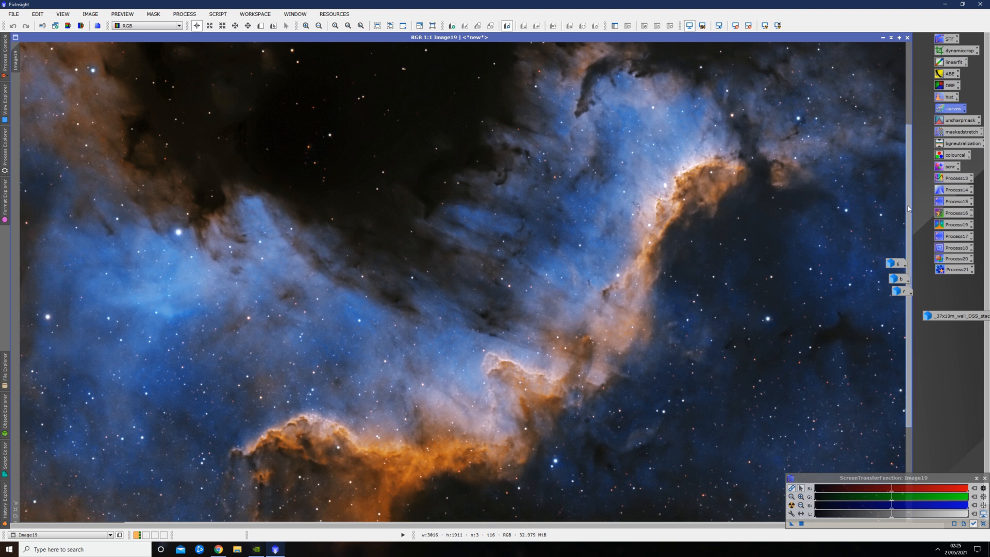
{"action": "left_click_drag", "start_coordinate": [909, 199], "coordinate": [907, 247]}
{"action": "scroll", "coordinate": [608, 216], "scroll_direction": "down", "scroll_amount": 1}
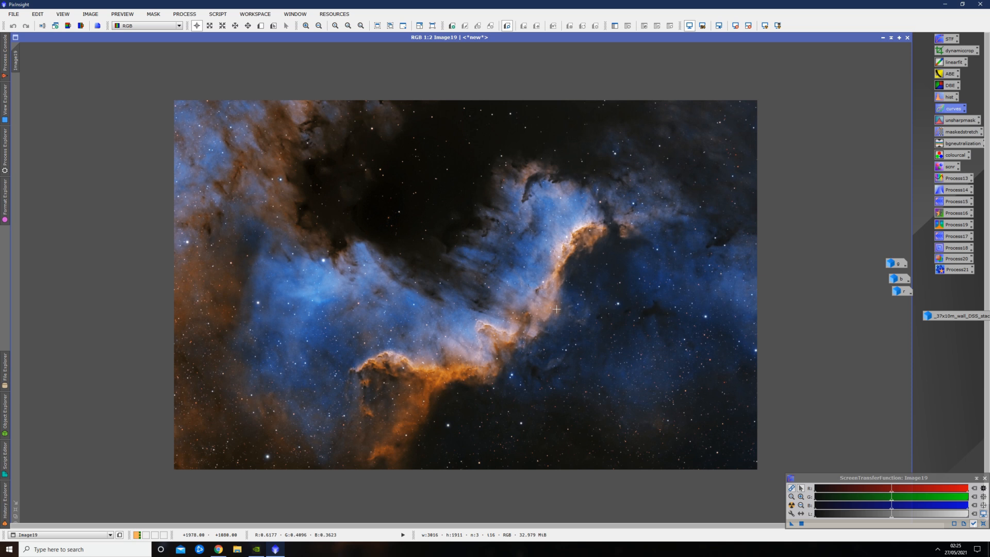
{"action": "scroll", "coordinate": [556, 309], "scroll_direction": "down", "scroll_amount": 1}
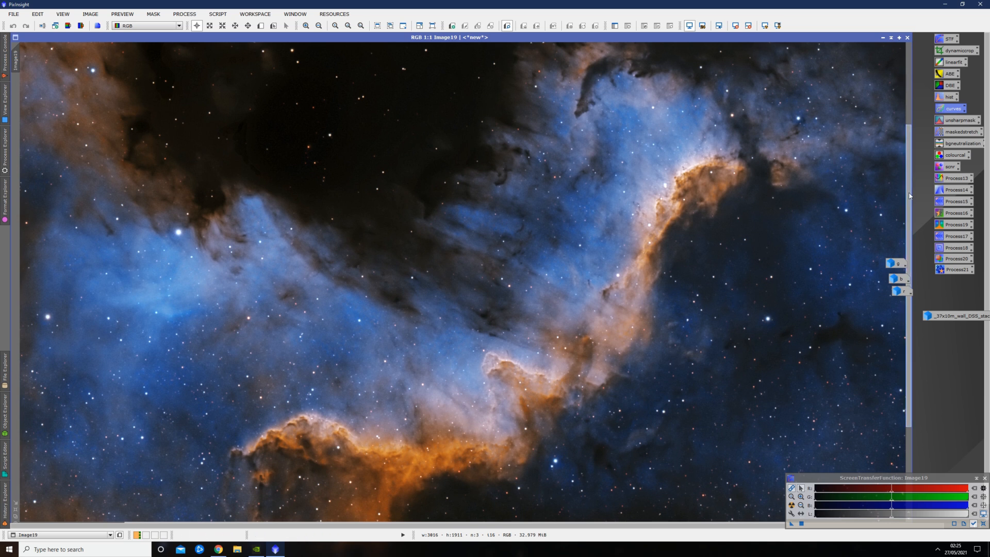
{"action": "scroll", "coordinate": [910, 273], "scroll_direction": "down", "scroll_amount": 3}
{"action": "scroll", "coordinate": [909, 268], "scroll_direction": "up", "scroll_amount": 2}
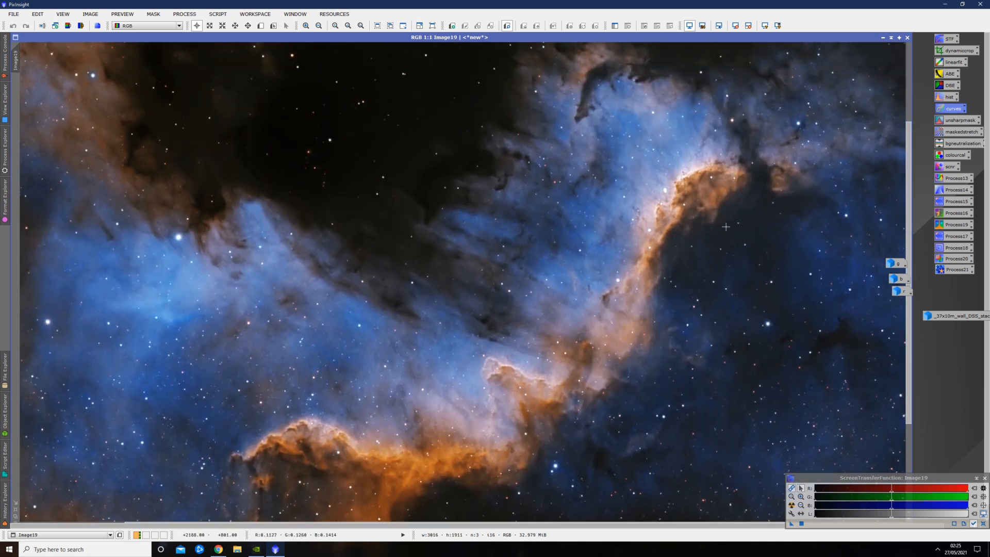
{"action": "scroll", "coordinate": [544, 291], "scroll_direction": "up", "scroll_amount": 1}
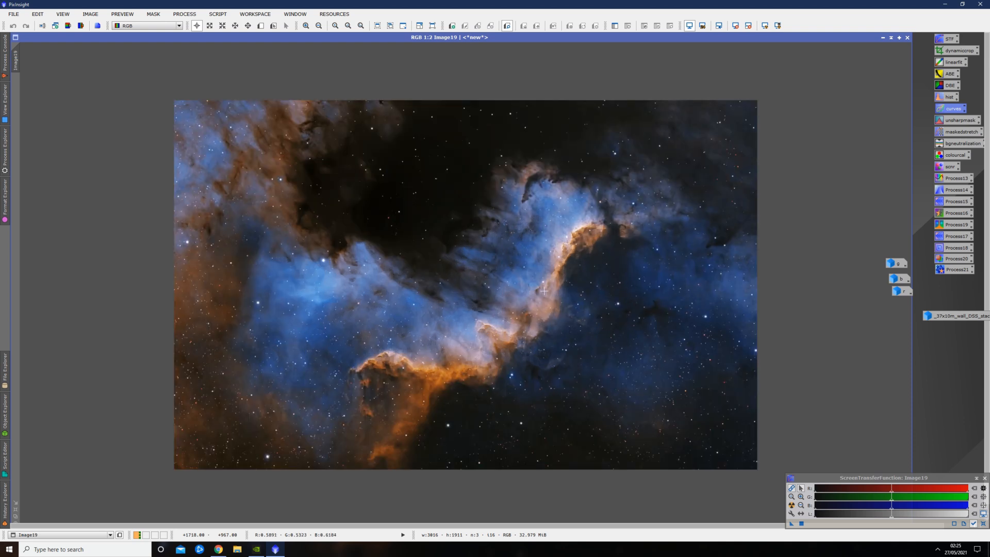